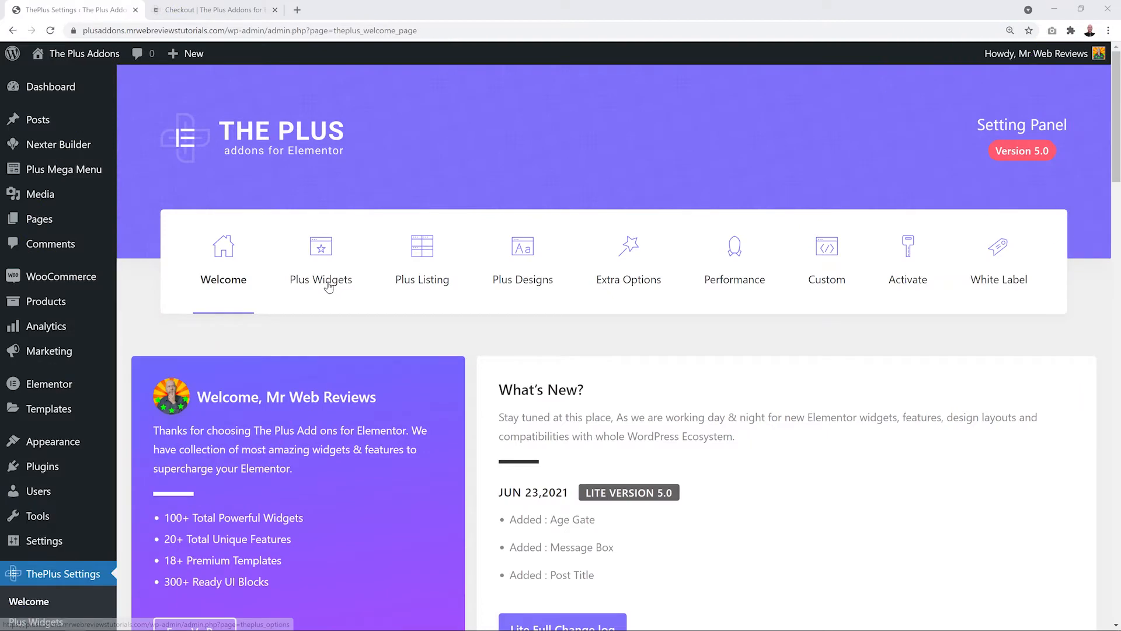
Step: Find the "woo" entries among the Plus Widgets, make sure Woo Checkout is enabled, and save the settings
left_click(329, 285)
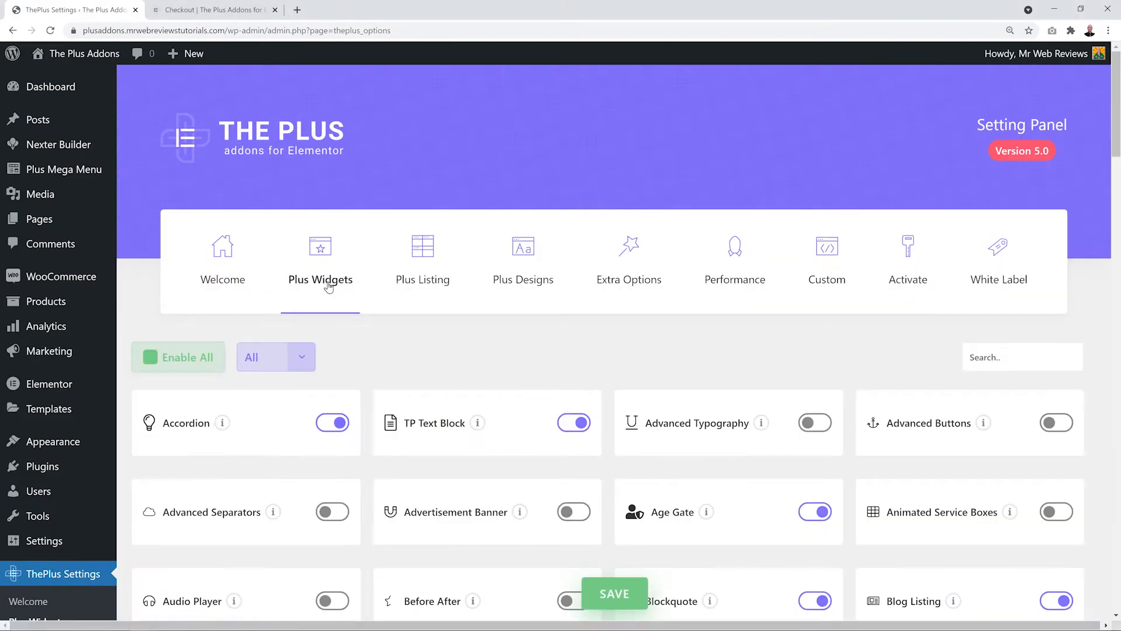
type("woo")
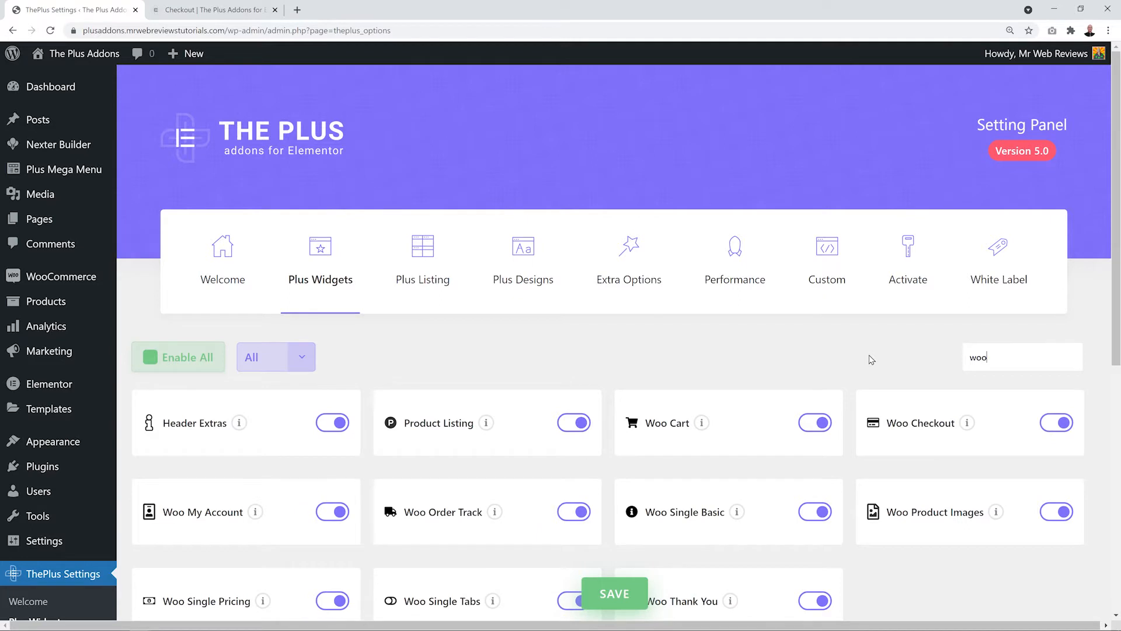
left_click(1056, 423)
left_click(1056, 423)
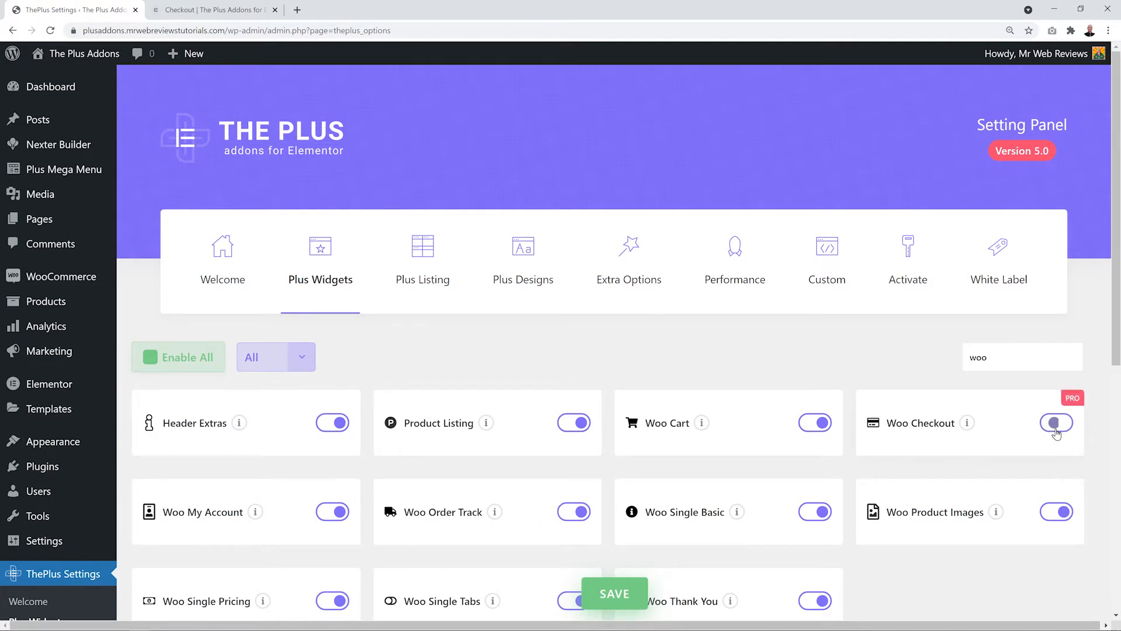
left_click(608, 594)
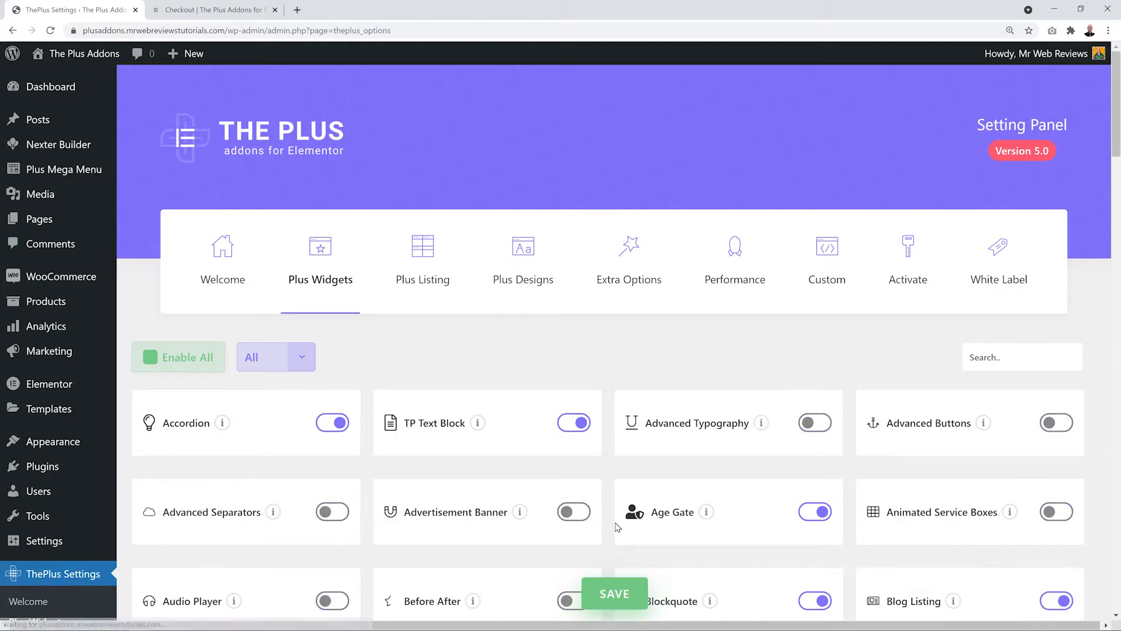
Step: Purge all cache of The Plus Addons in its Performance settings and confirm the removal
left_click(732, 282)
left_click(628, 543)
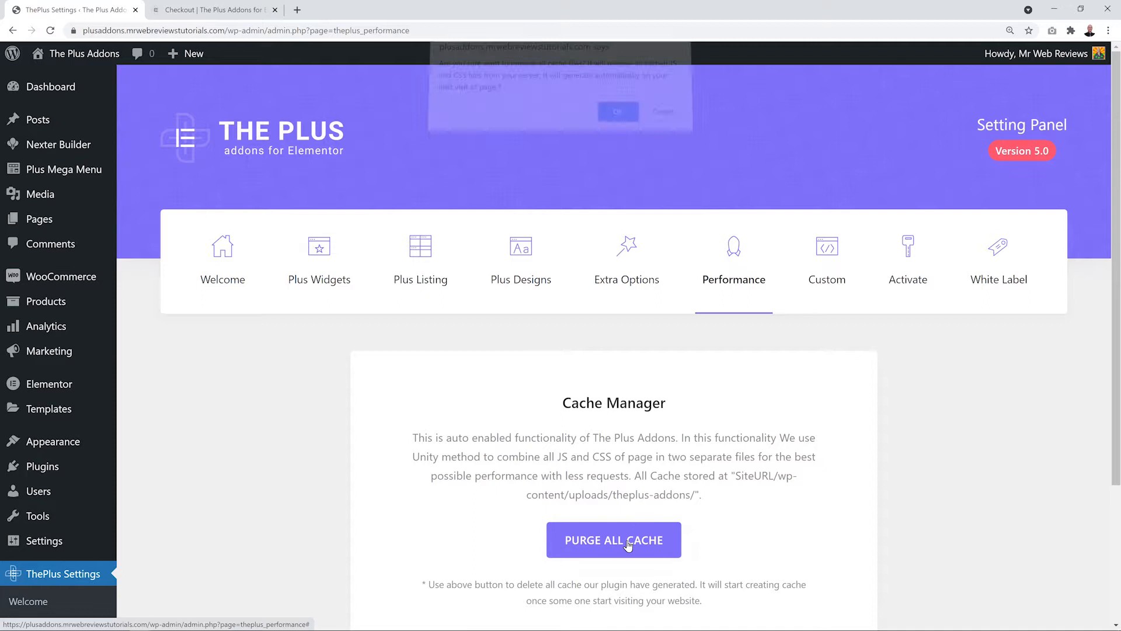
left_click(614, 115)
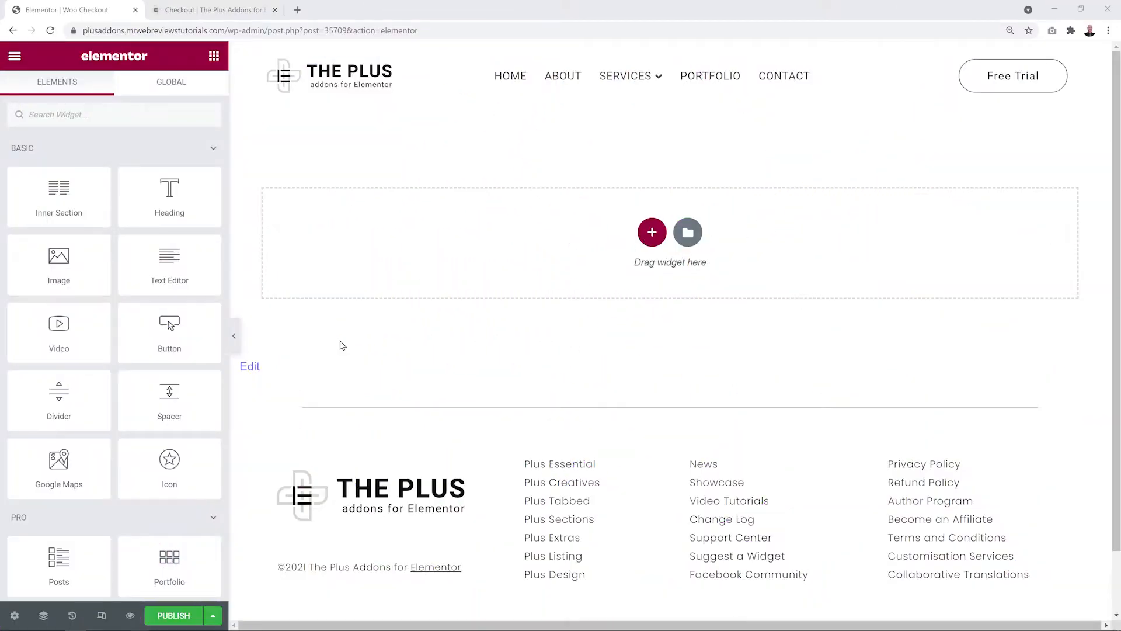
Step: Add the Woo Checkout widget from the PlusWooBuilder group to the empty page in Elementor
scroll(107, 166, "down", 10)
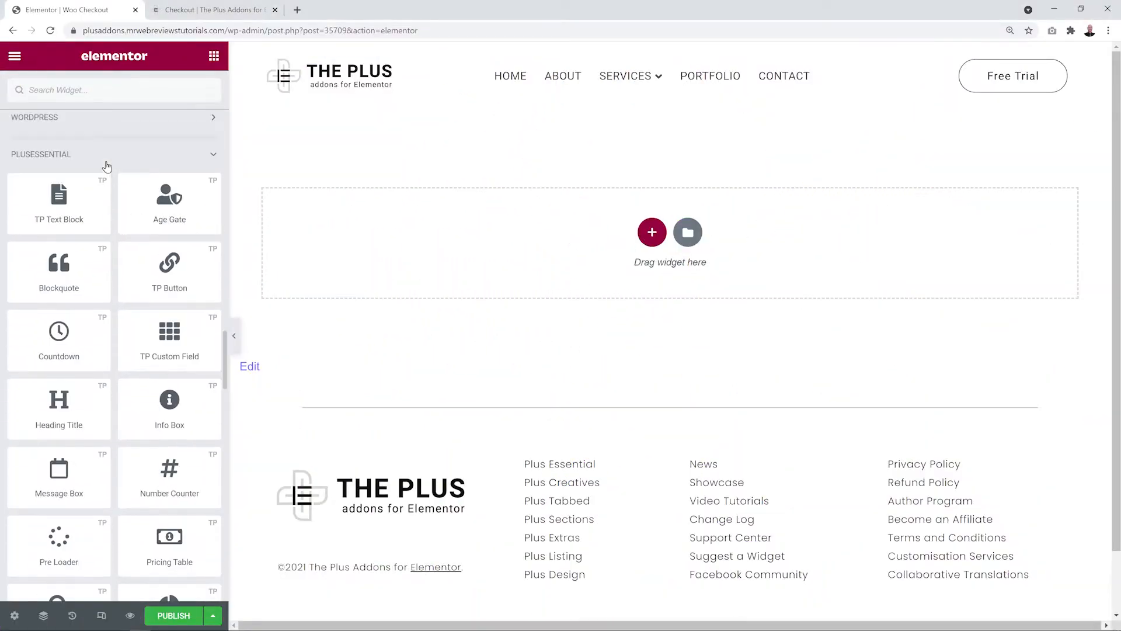
scroll(107, 166, "down", 15)
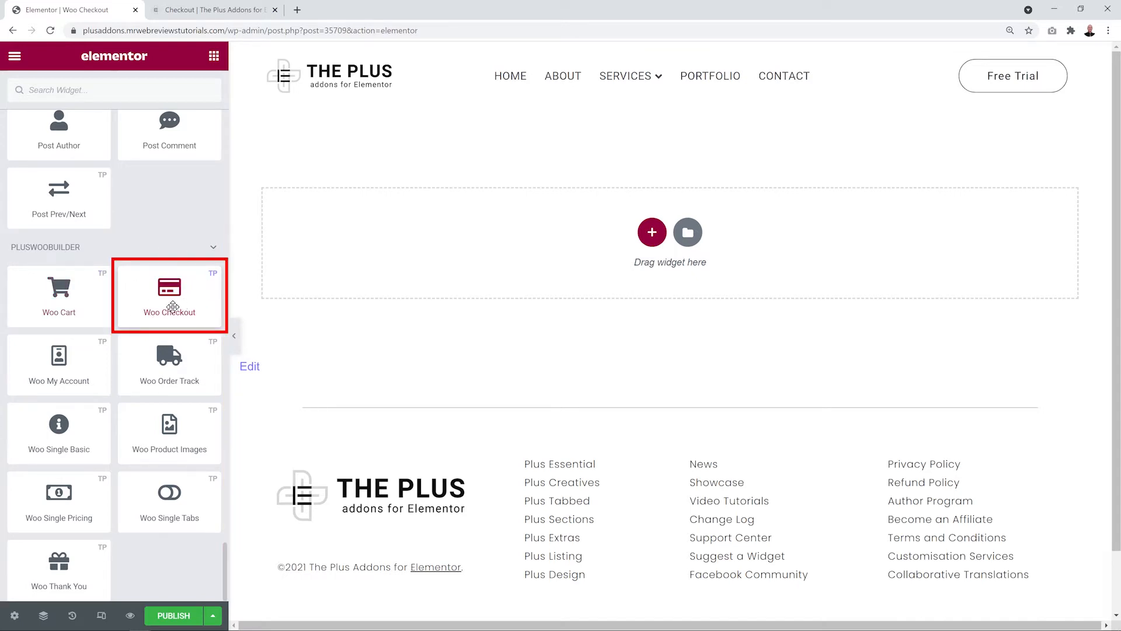
left_click_drag(173, 307, 620, 246)
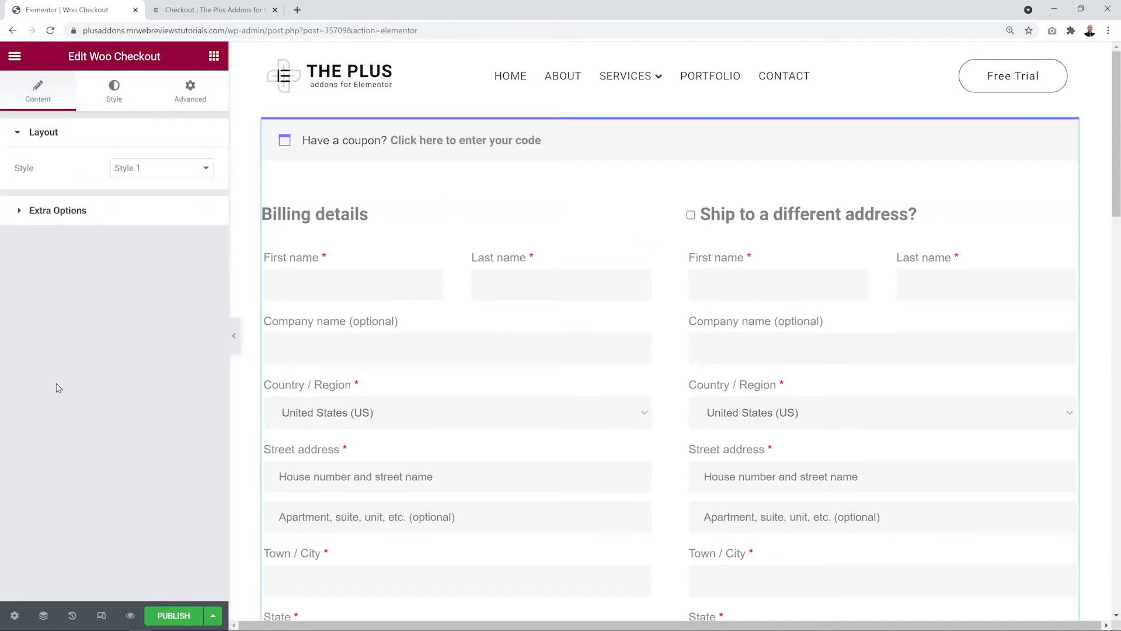
Step: Copy the two-column checkout design with the grey Your order box from the Plus Addons demo checkout page
left_click(211, 9)
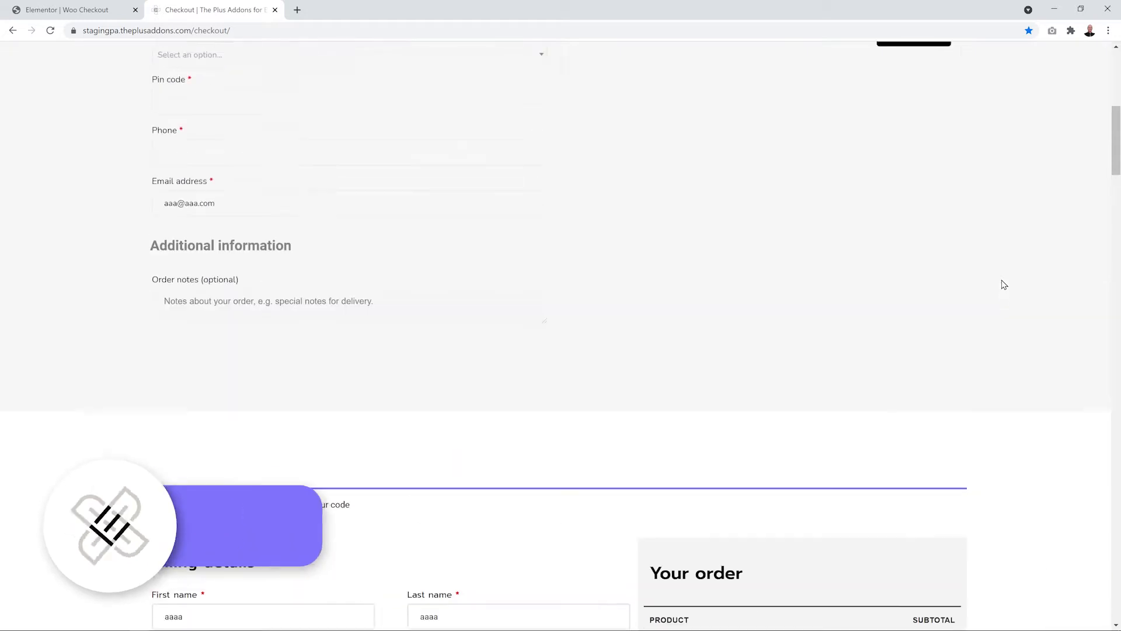
scroll(1016, 234, "down", 10)
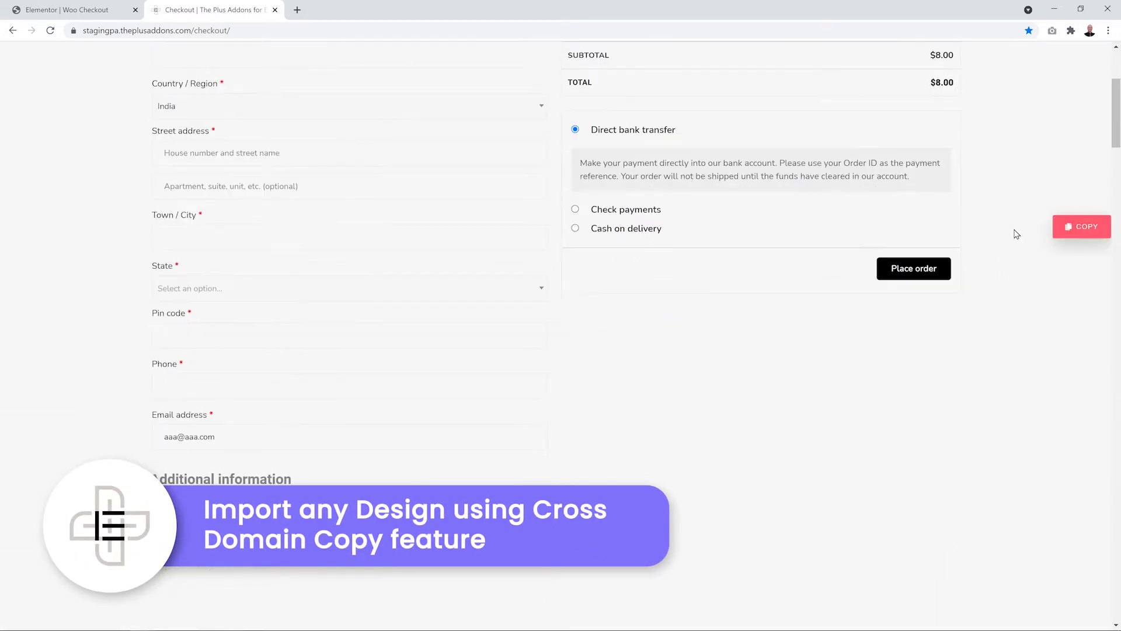
scroll(1017, 234, "down", 4)
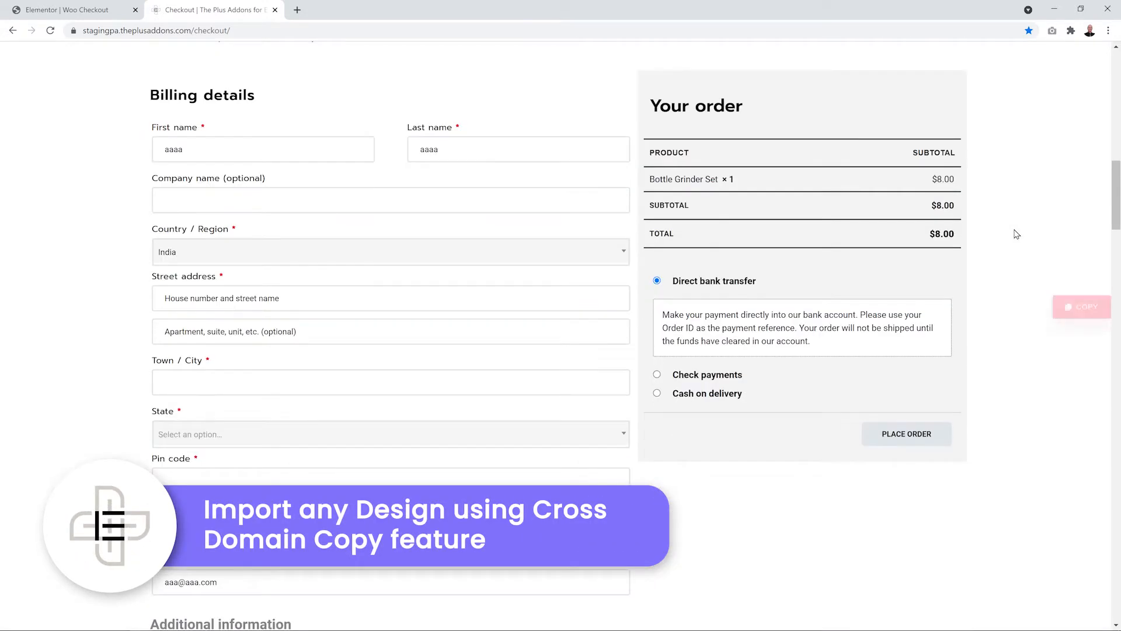
scroll(1014, 233, "up", 1)
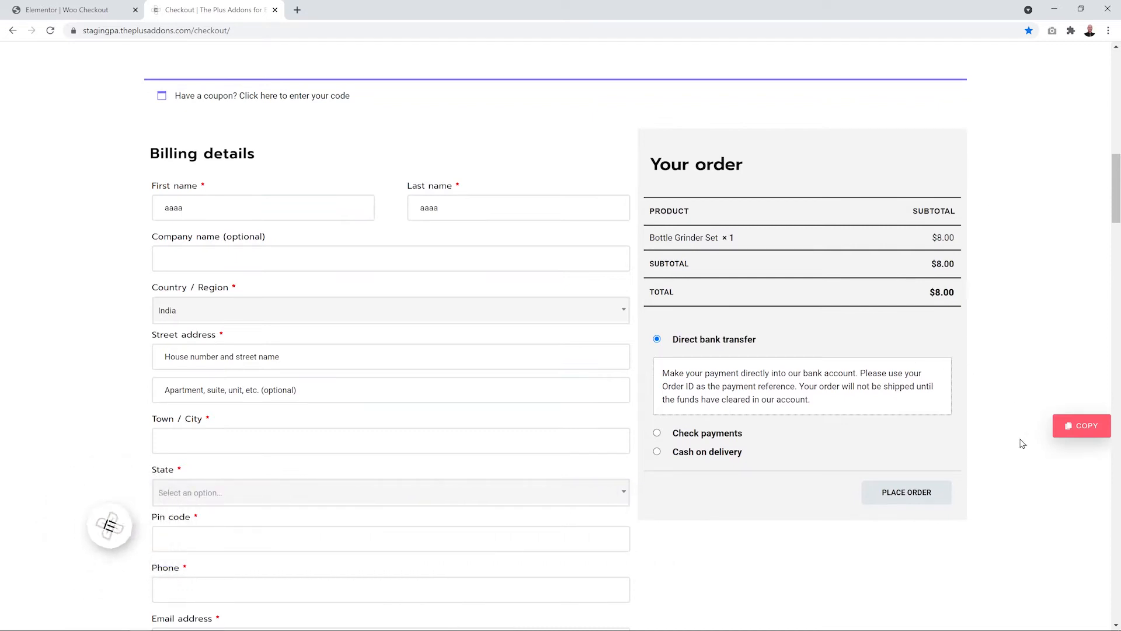
mouse_move(1085, 435)
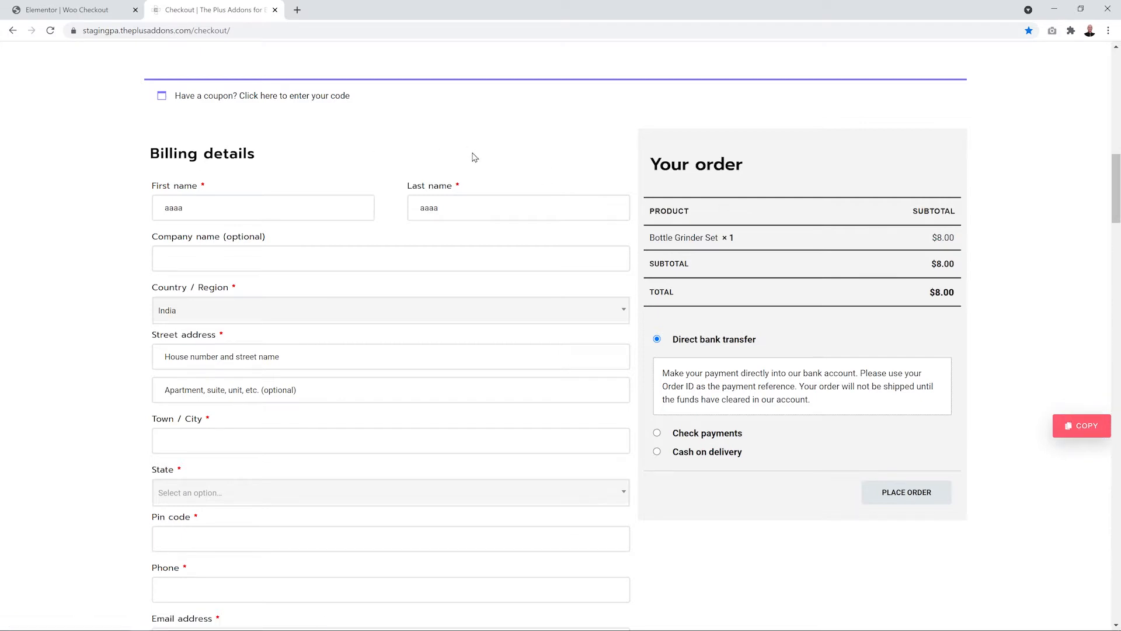
Step: Add a single-column section to the Woo Checkout page and insert the copied checkout design with Plus Paste
left_click(89, 14)
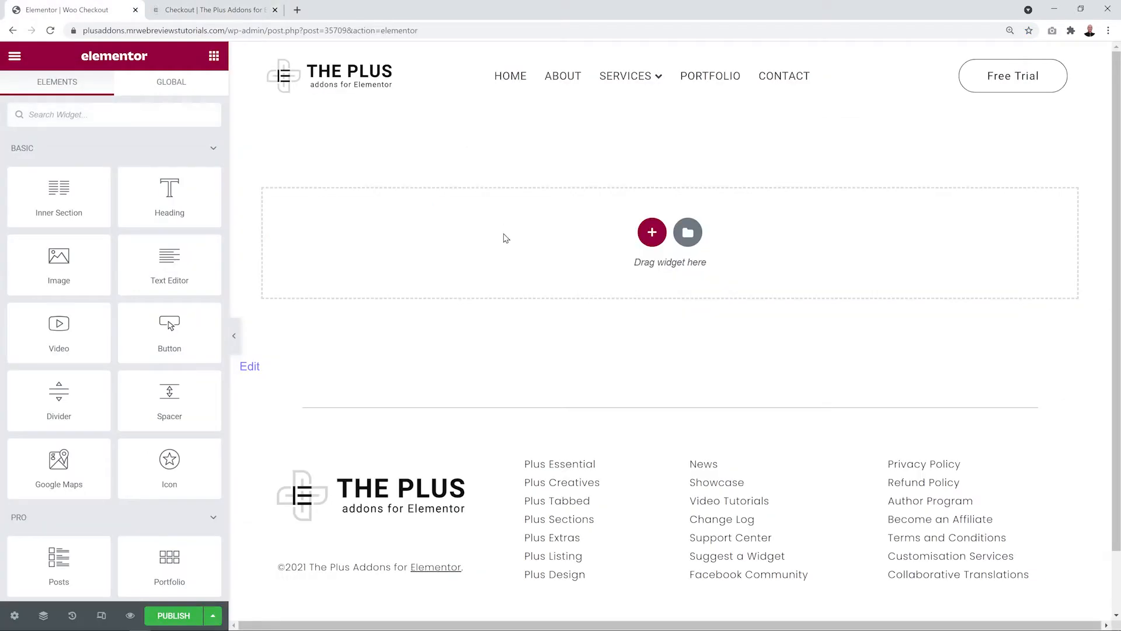
left_click(652, 232)
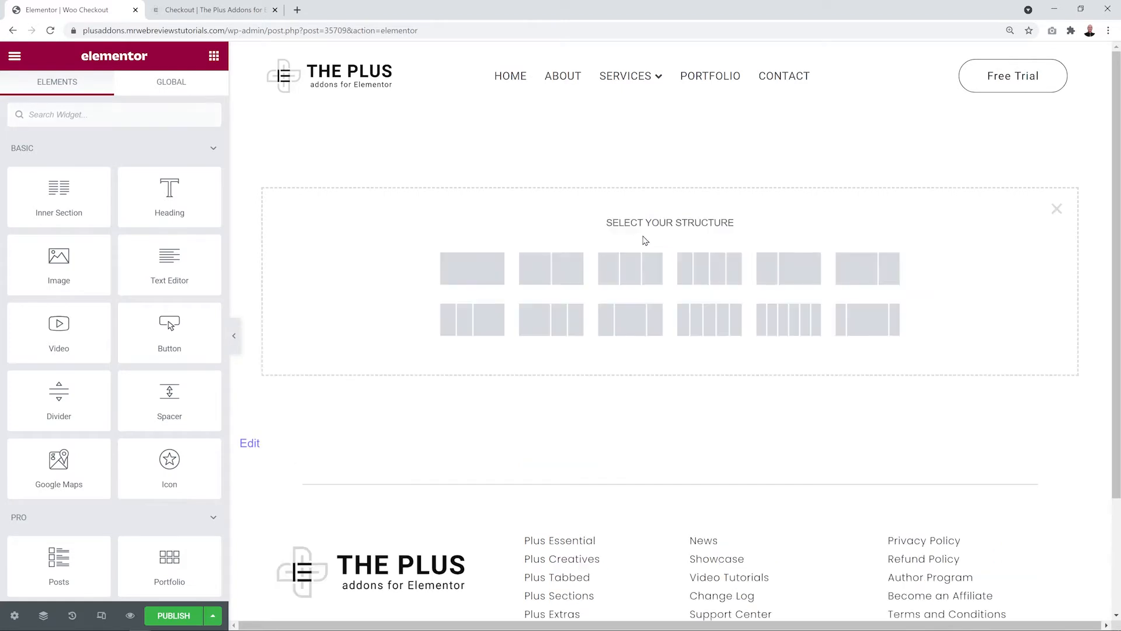
left_click(504, 267)
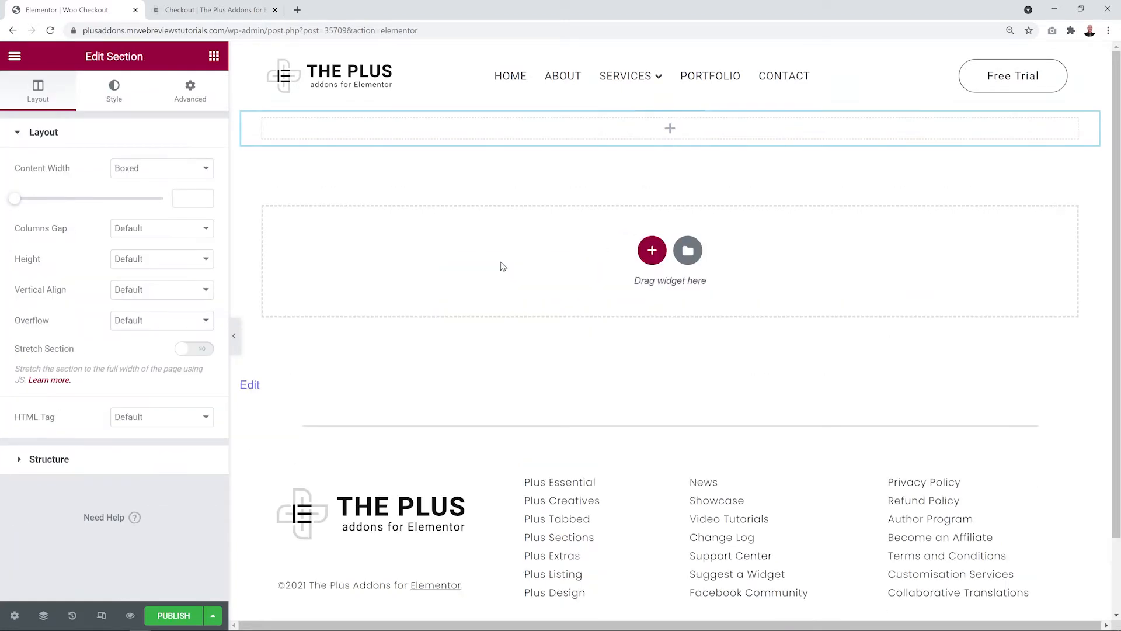
right_click(516, 130)
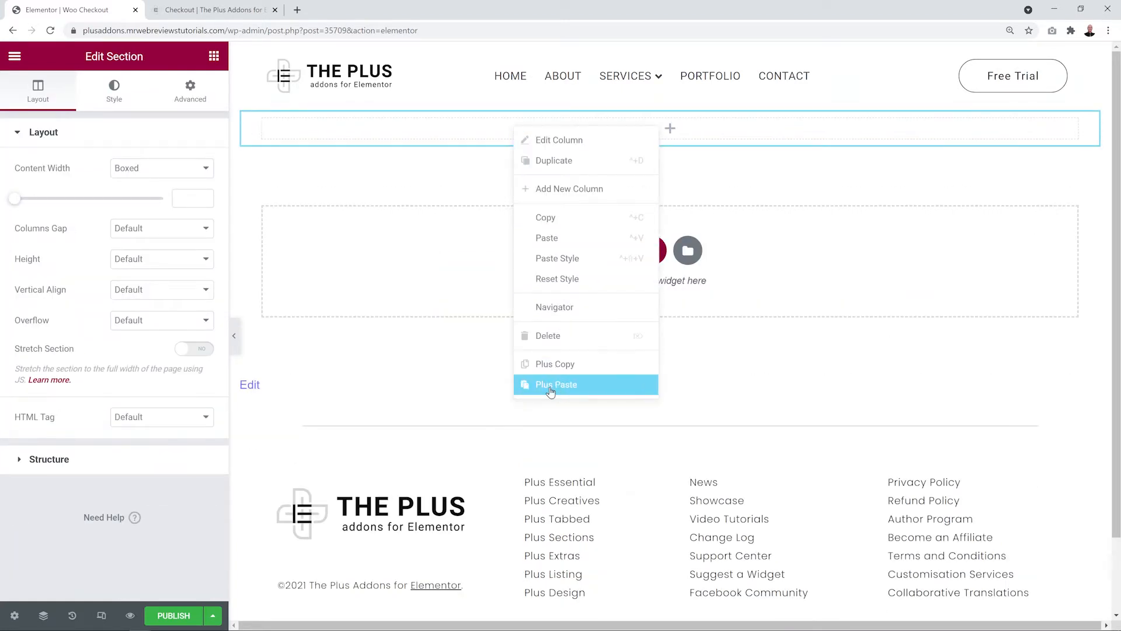
left_click(567, 391)
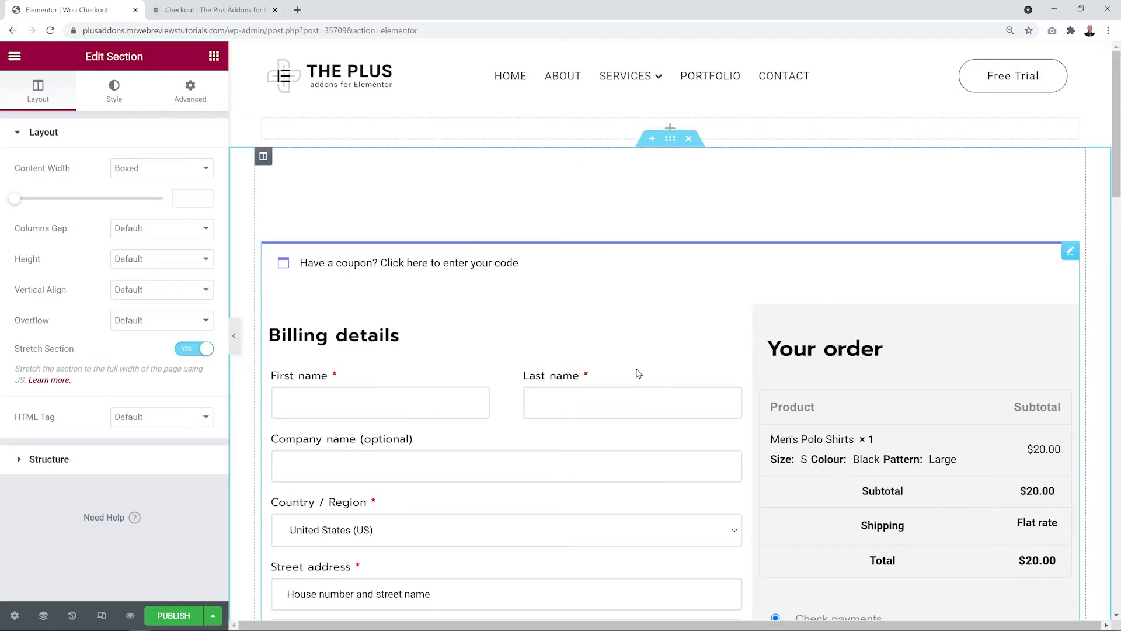
Step: Try Style 1 as the Woo Checkout layout, return to Style 2 and test its left section width
scroll(795, 326, "down", 4)
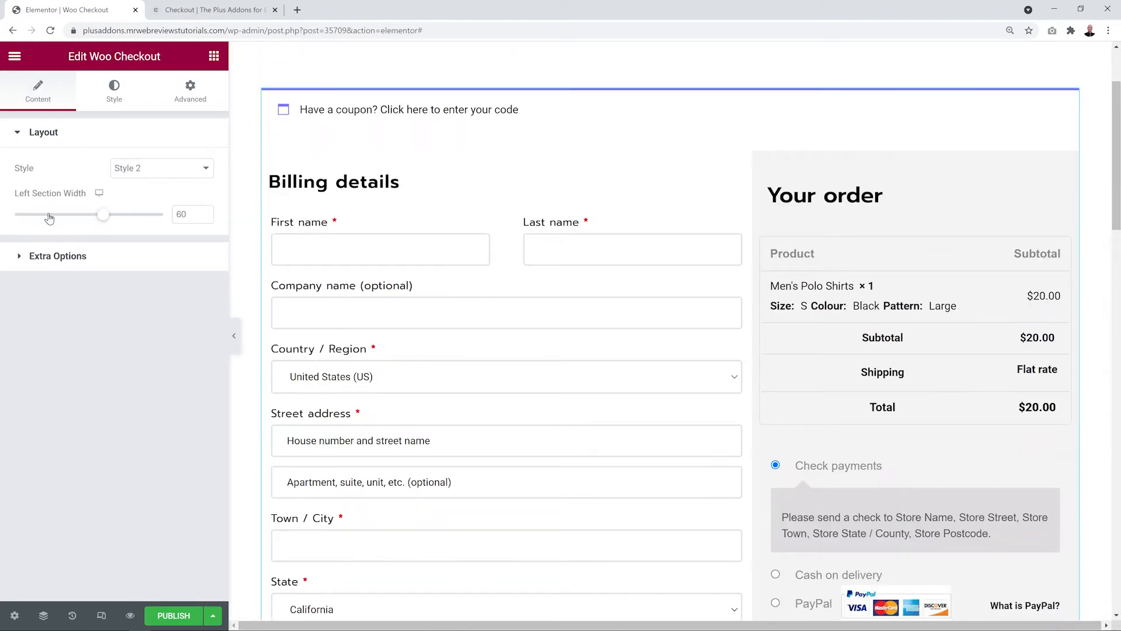
left_click(180, 171)
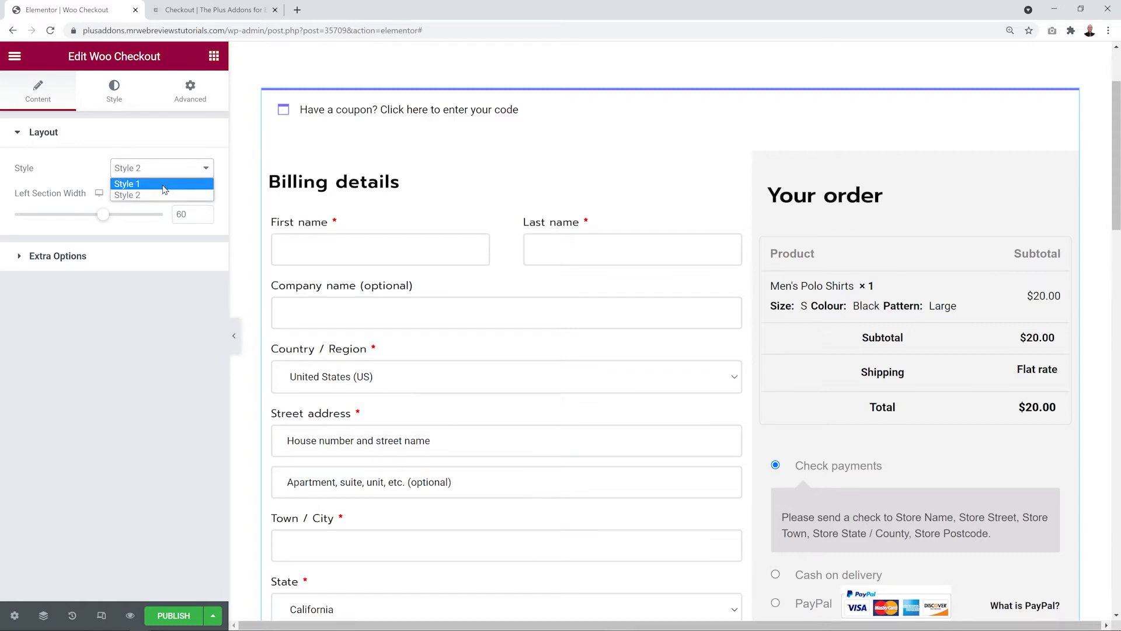
left_click(164, 186)
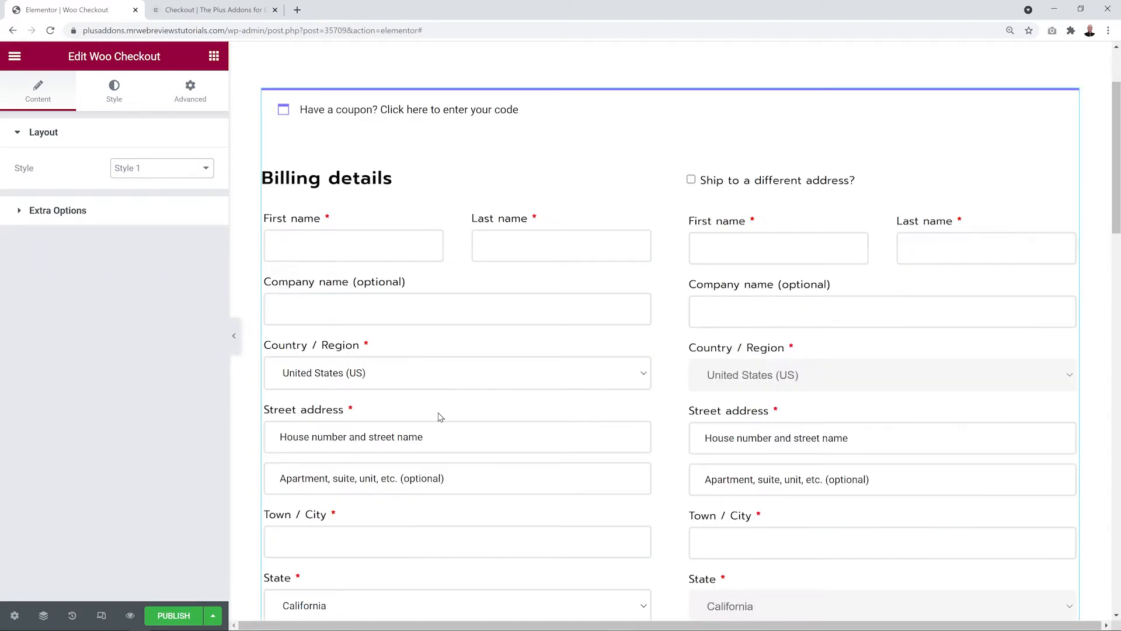
scroll(736, 404, "down", 10)
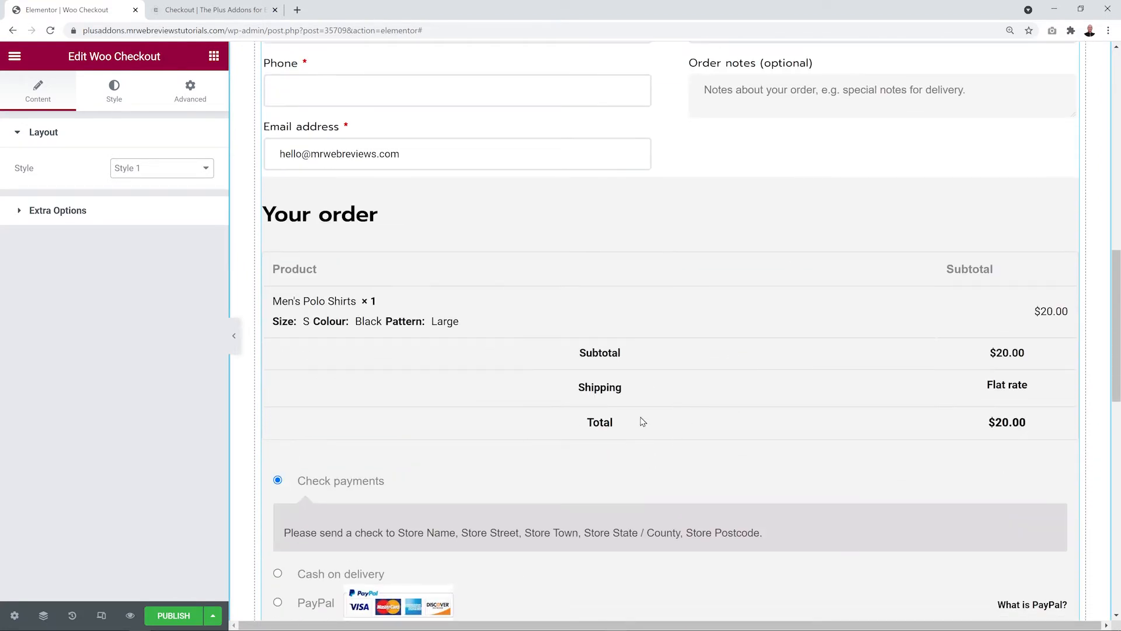
left_click(195, 168)
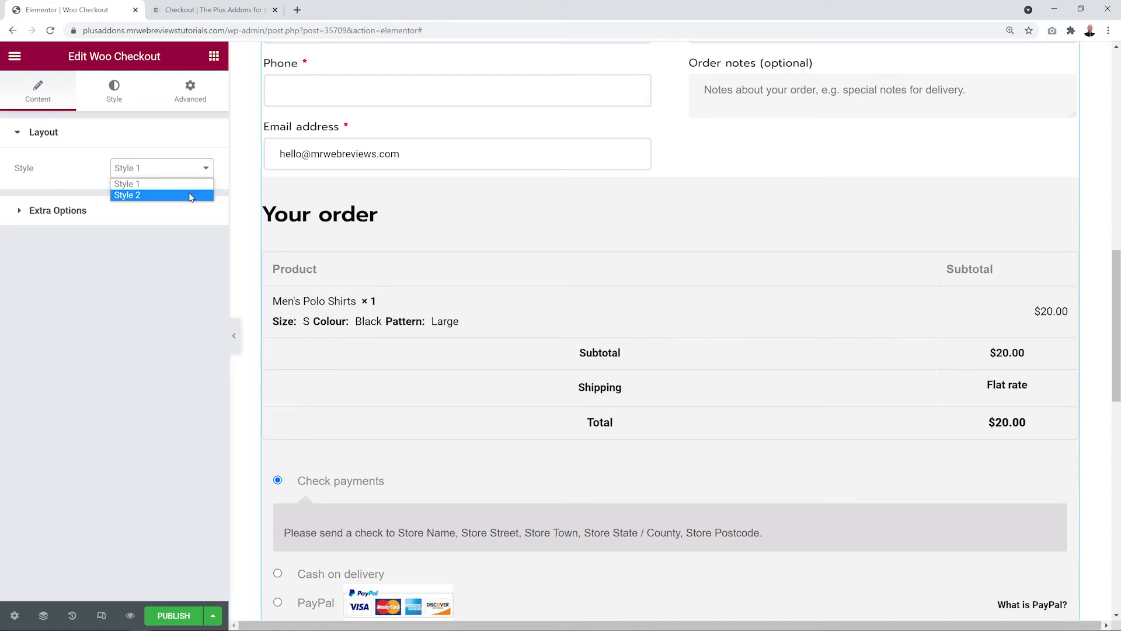
left_click(190, 195)
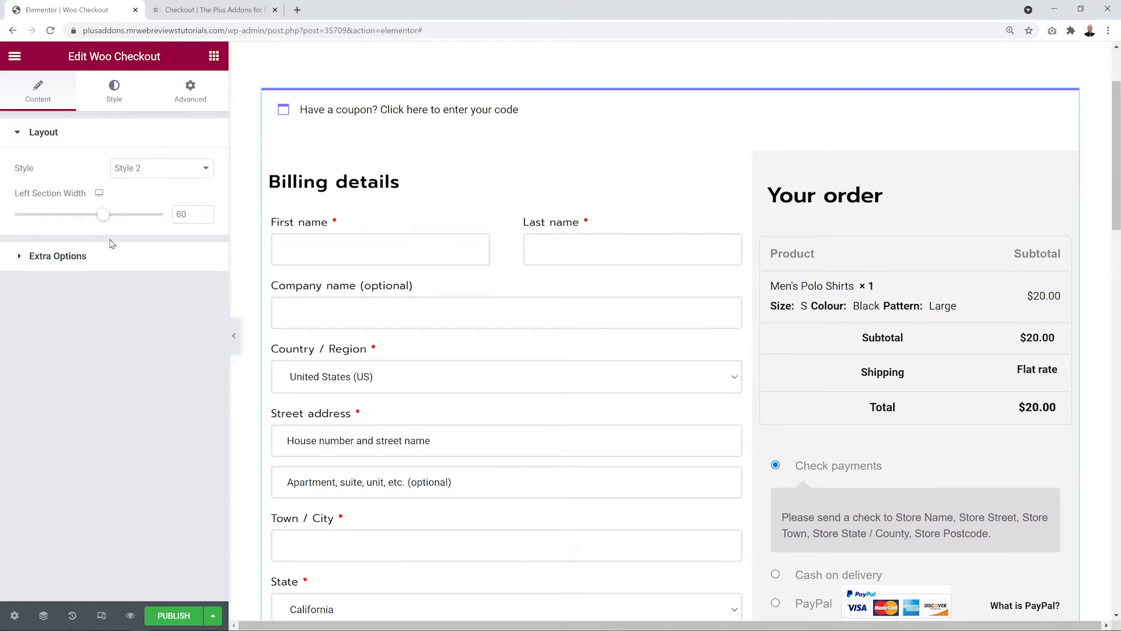
mouse_move(99, 218)
left_mouse_down()
mouse_move(56, 214)
mouse_move(101, 218)
left_mouse_up()
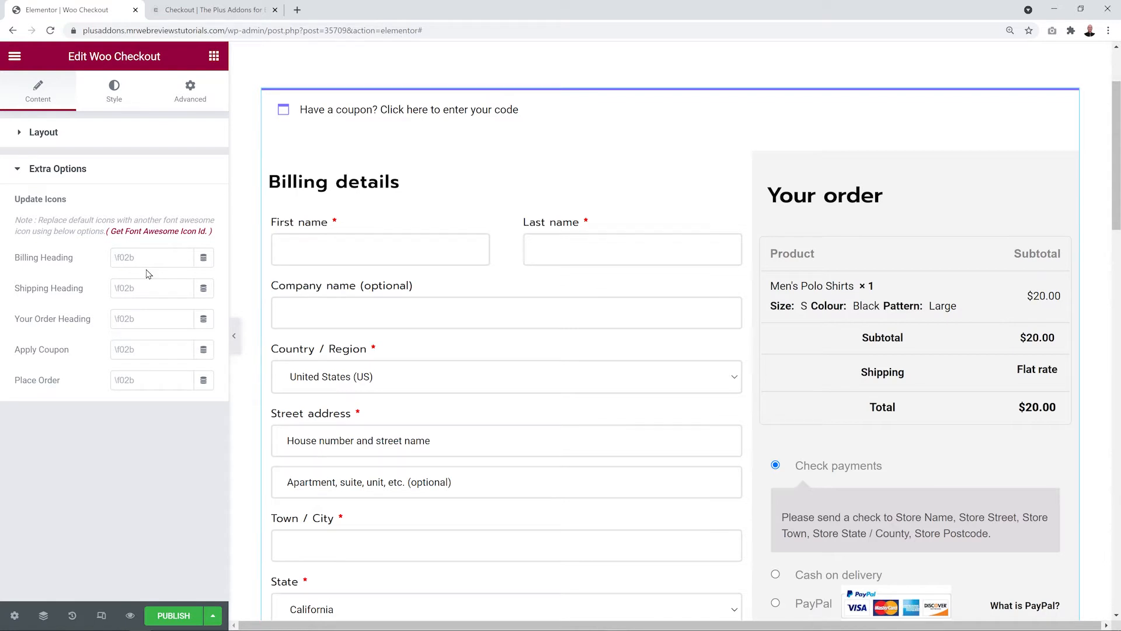
Step: Search the linked Font Awesome 4.7 icon list for "address" and open the address-card-o icon
left_click(156, 232)
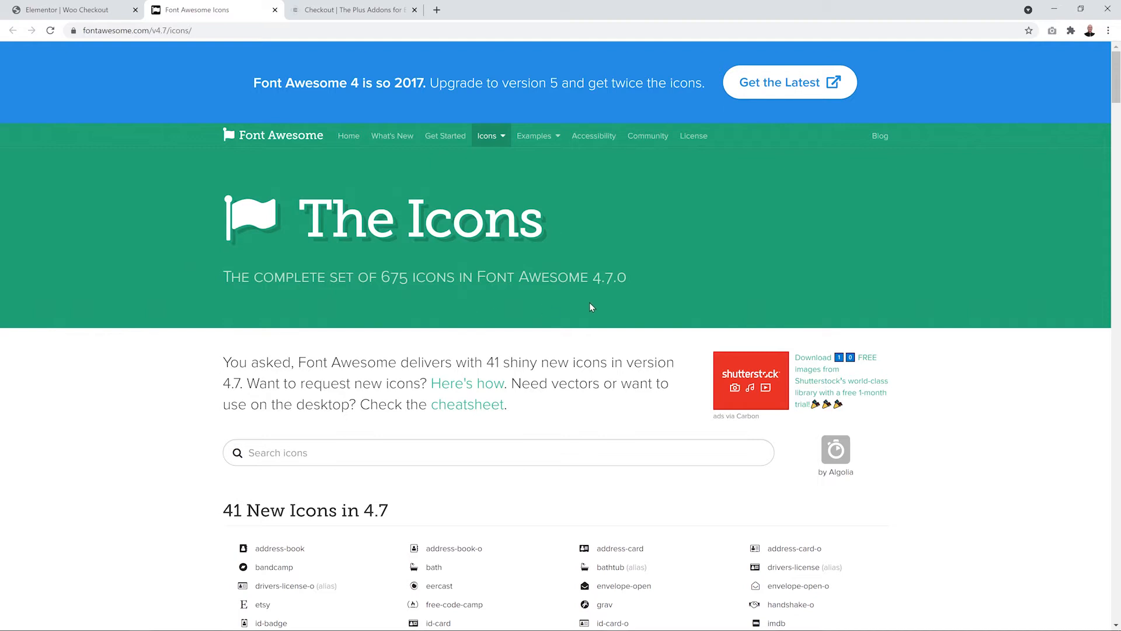
scroll(619, 326, "down", 7)
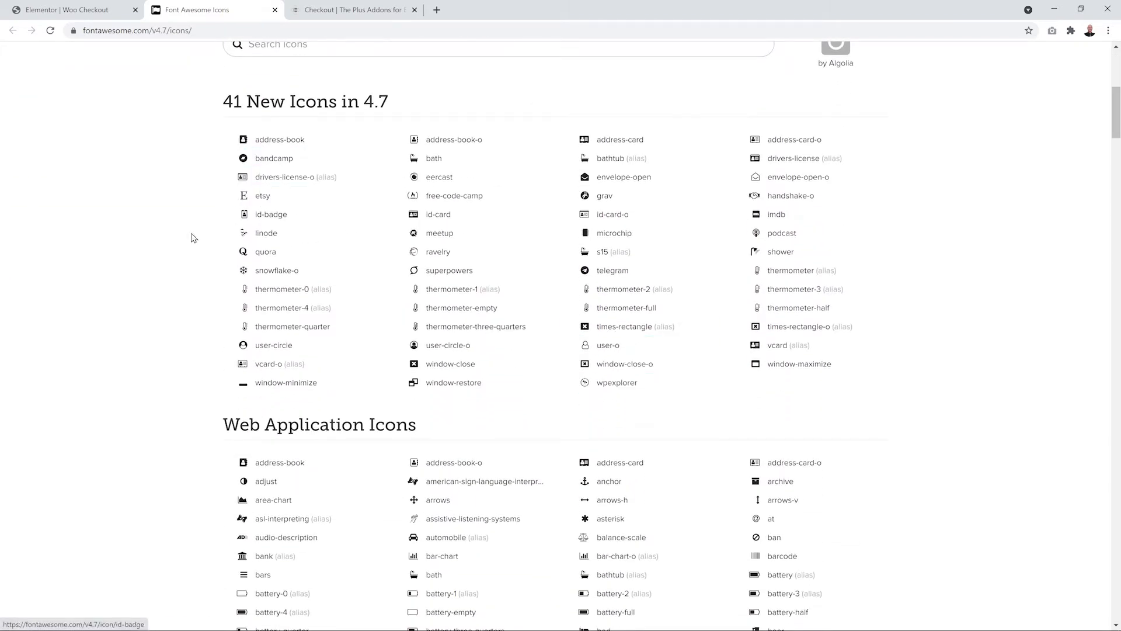
scroll(136, 285, "up", 1)
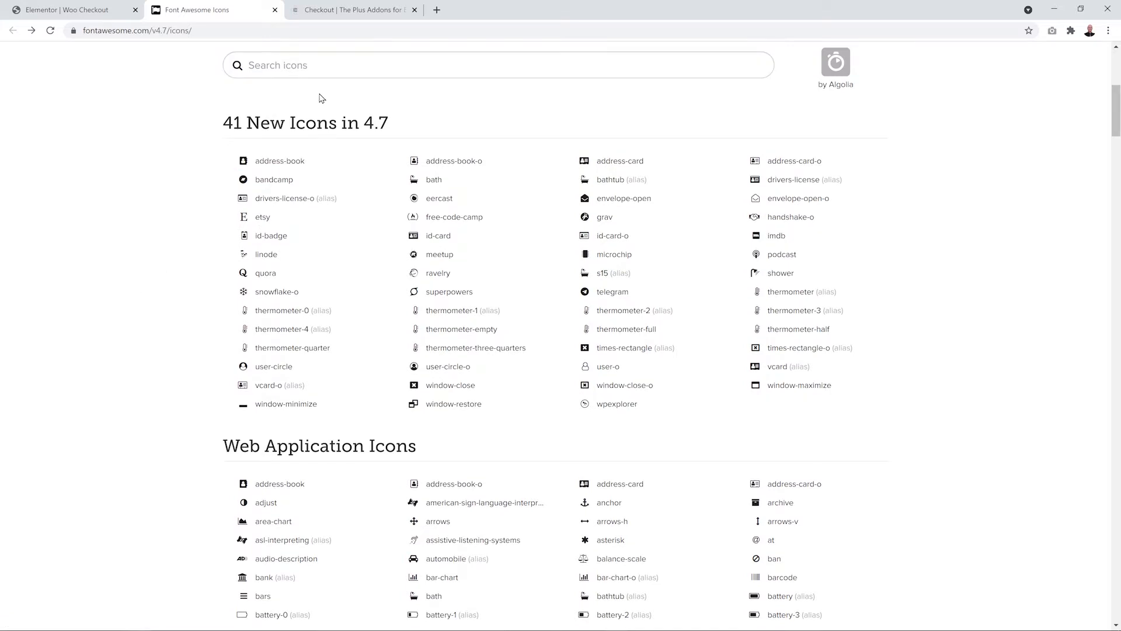
left_click(317, 66)
type("address")
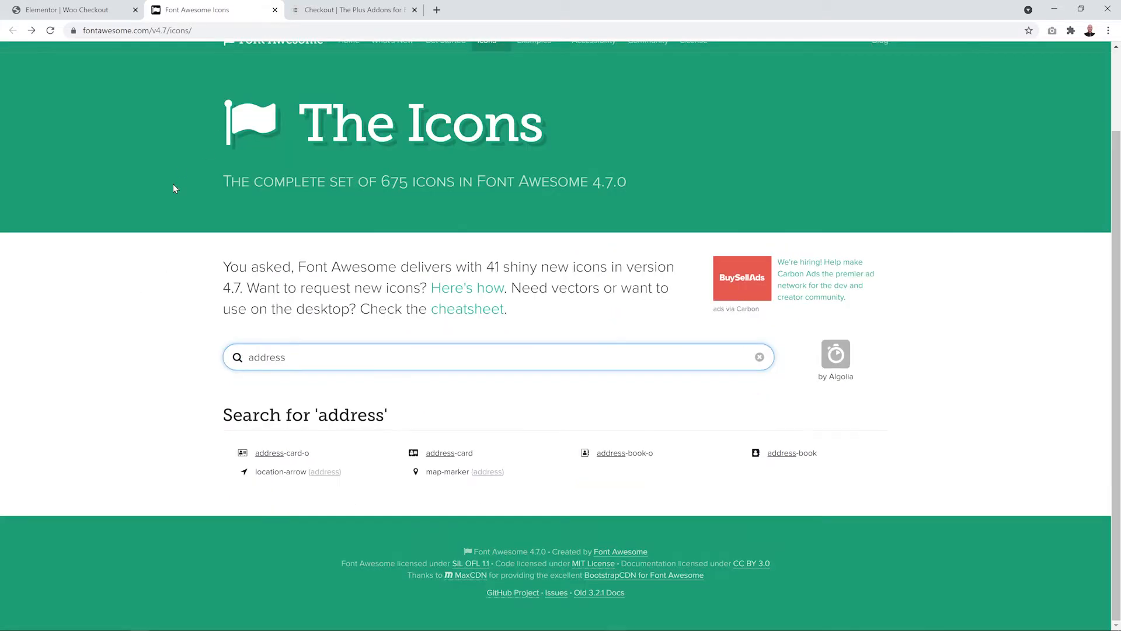
left_click(267, 454)
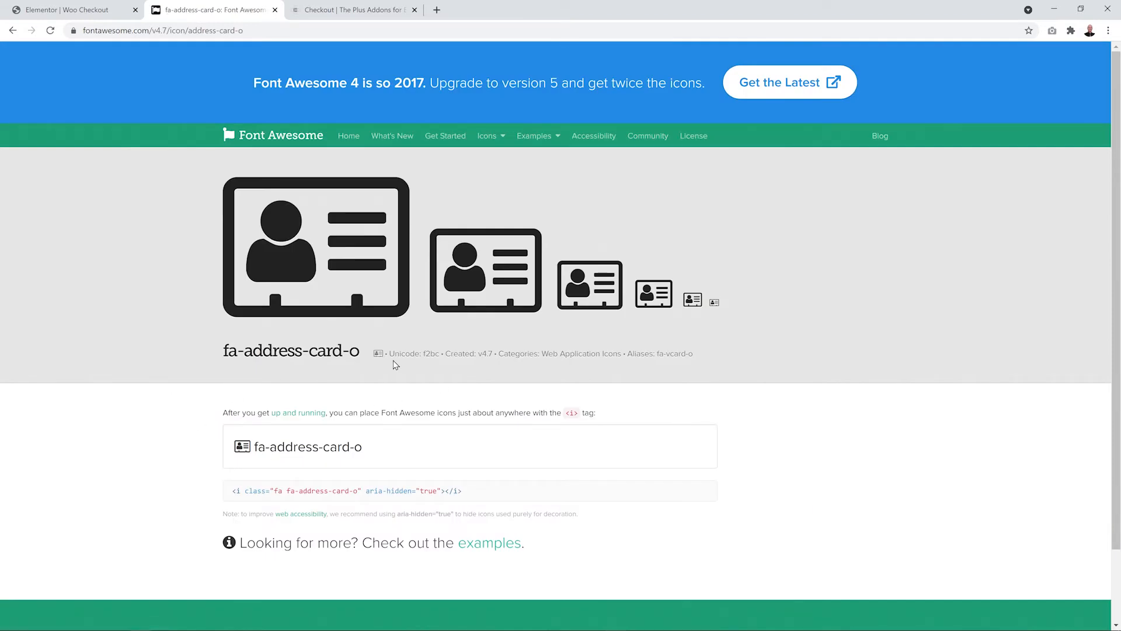
Step: Copy the address card icon's Unicode and enter it after a backslash as the Billing Heading icon
double_click(431, 354)
right_click(431, 354)
left_click(447, 363)
left_click(68, 9)
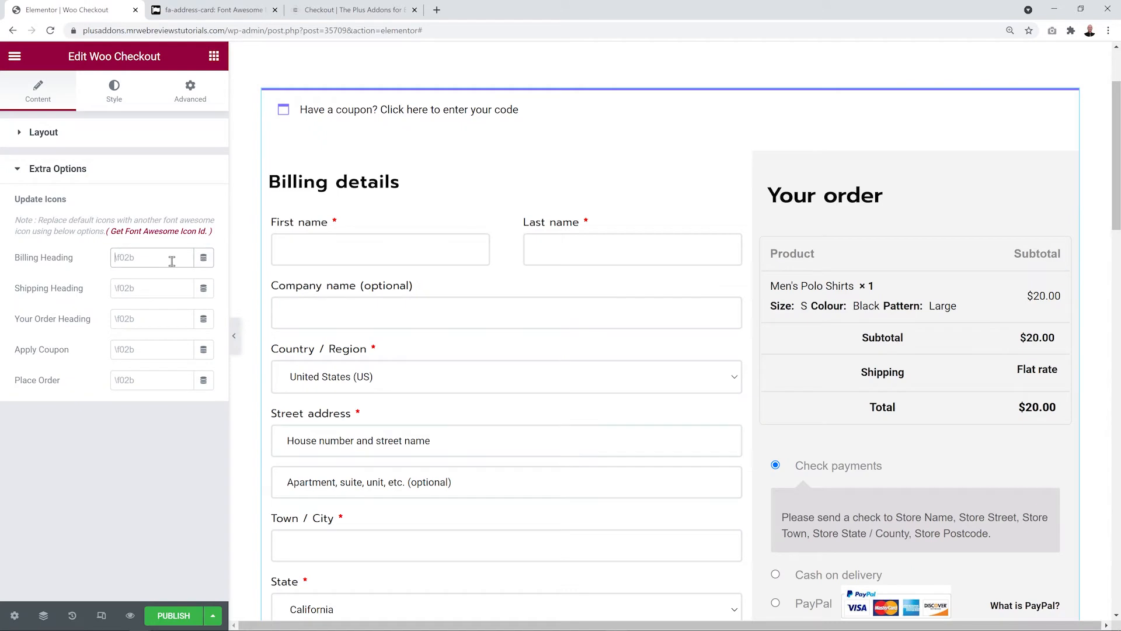
left_click(172, 261)
type("\\")
key("ctrl+v")
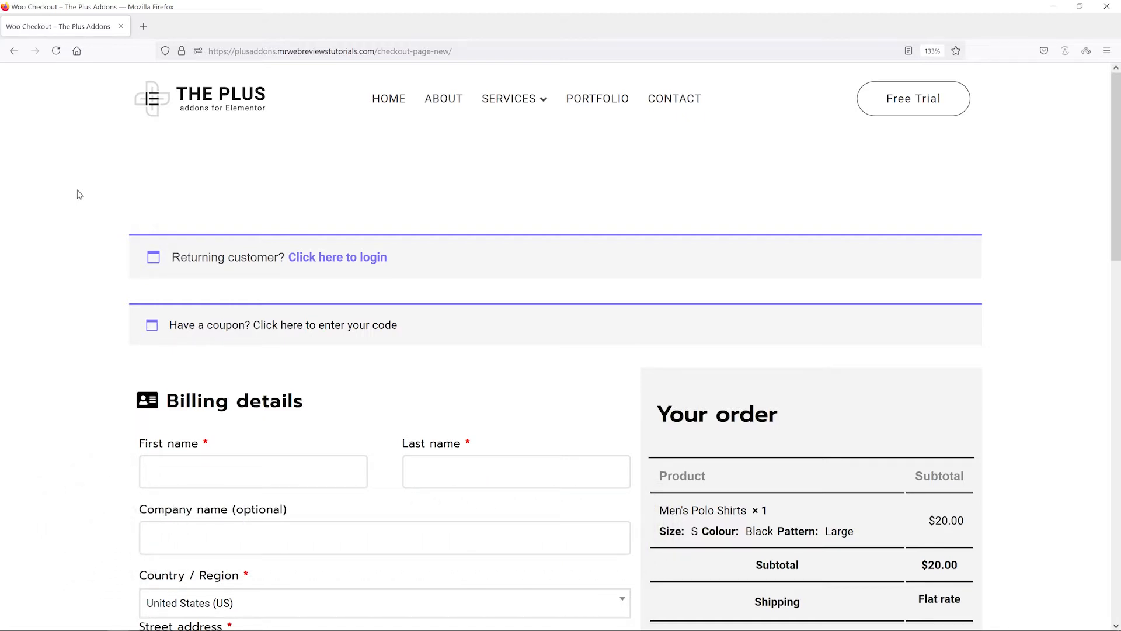
Step: Open the returning customer login on the live checkout page and give its notice a light red classic background
left_click(353, 266)
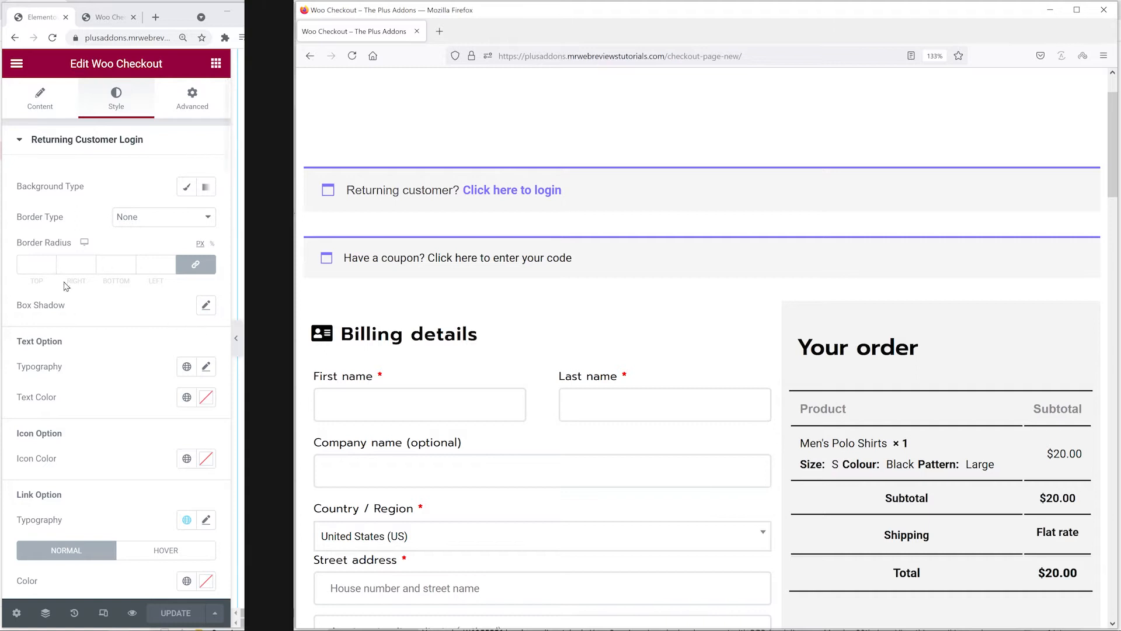
left_click(184, 188)
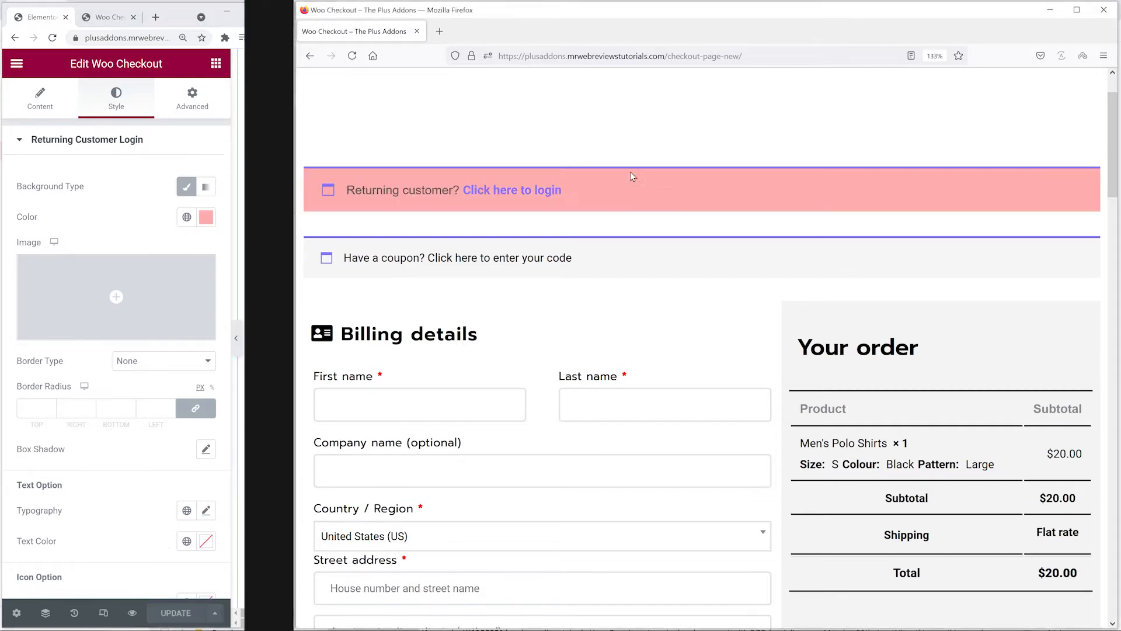
Step: Expand the live page's returning customer login and give its notice a solid border with 0 width and a light red color
left_click(534, 193)
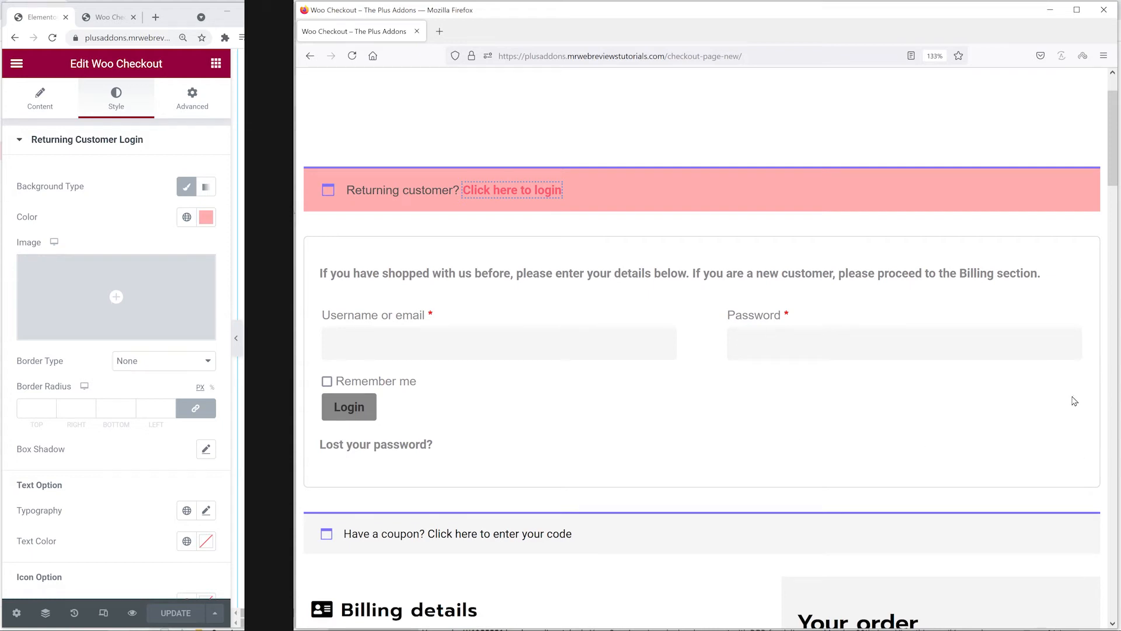
left_click(85, 368)
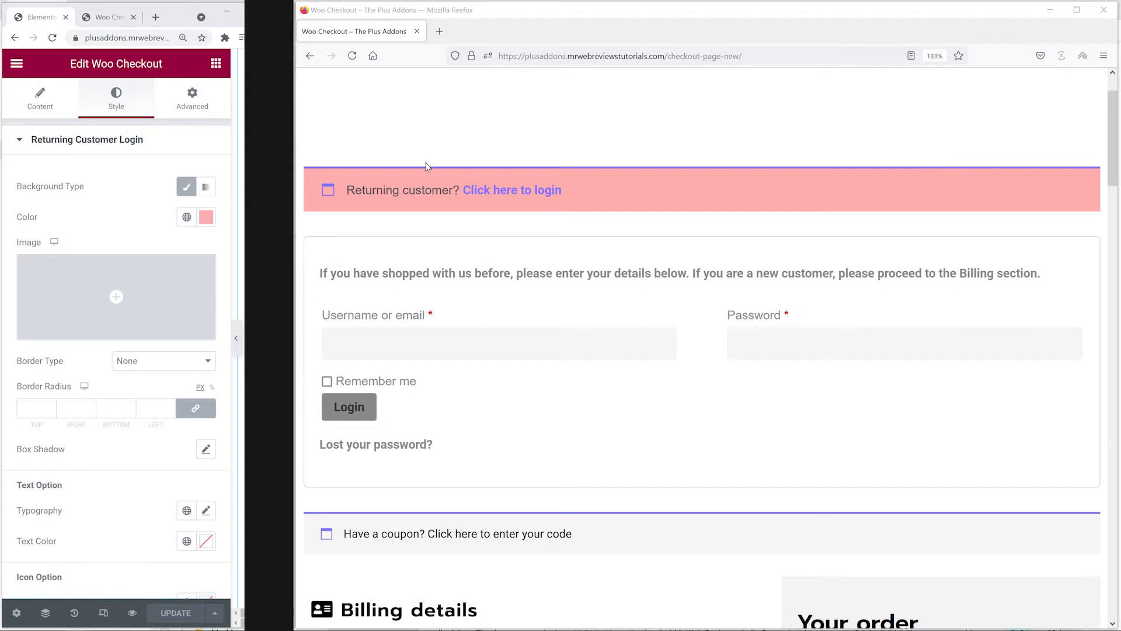
left_click(208, 363)
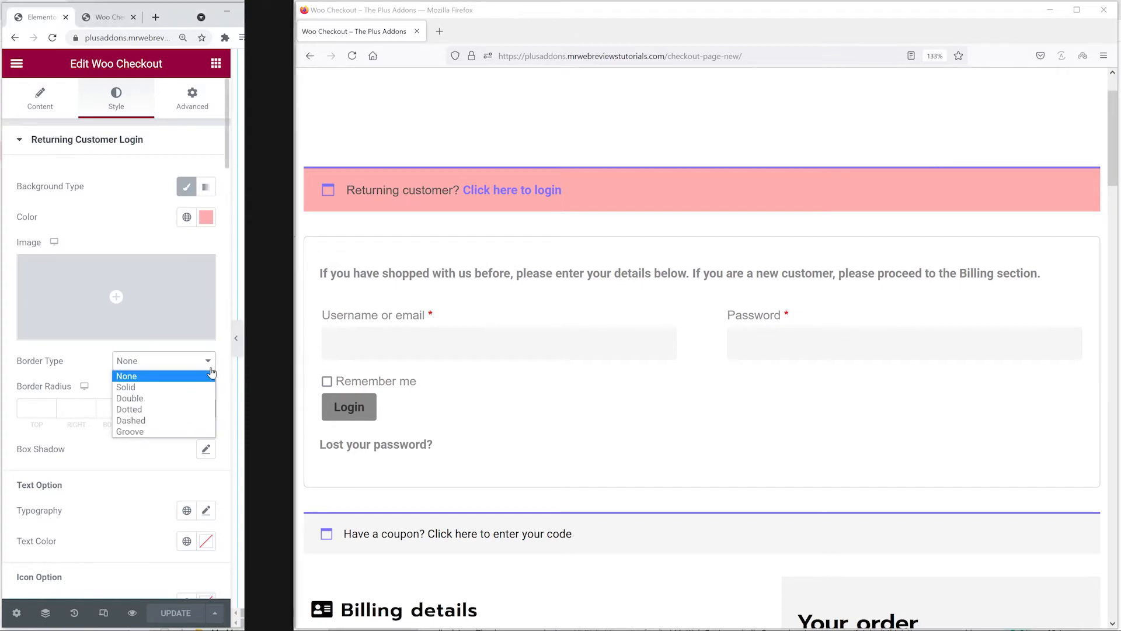
left_click(189, 387)
type("0")
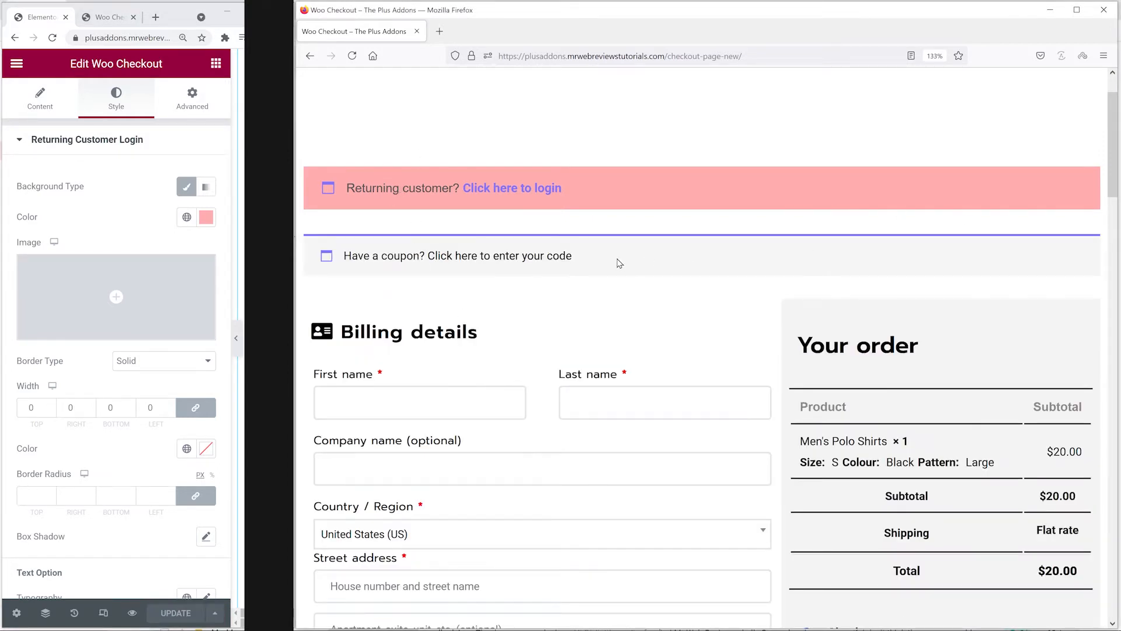
left_click(206, 450)
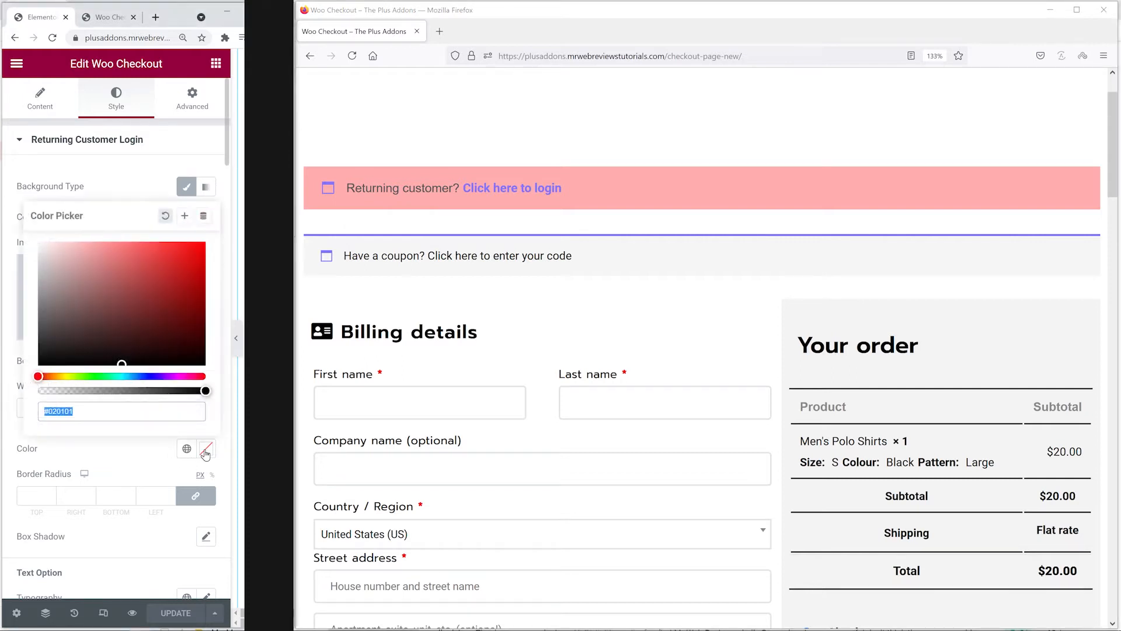
mouse_move(101, 292)
left_mouse_down()
mouse_move(105, 243)
mouse_move(138, 318)
mouse_move(110, 250)
mouse_move(124, 242)
left_mouse_up()
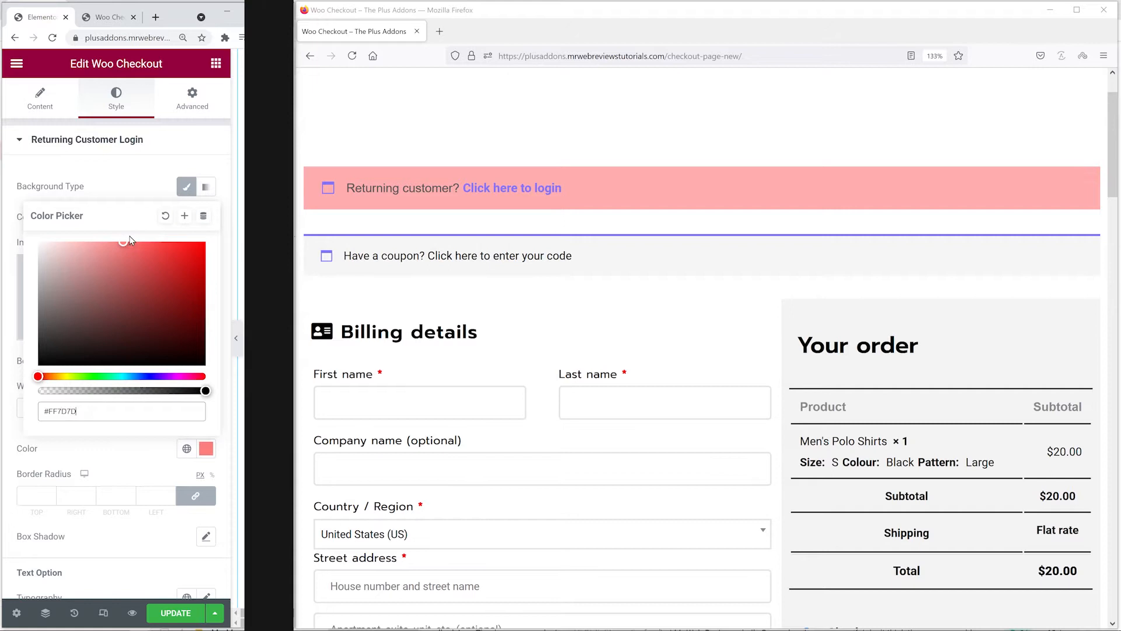
left_click(95, 458)
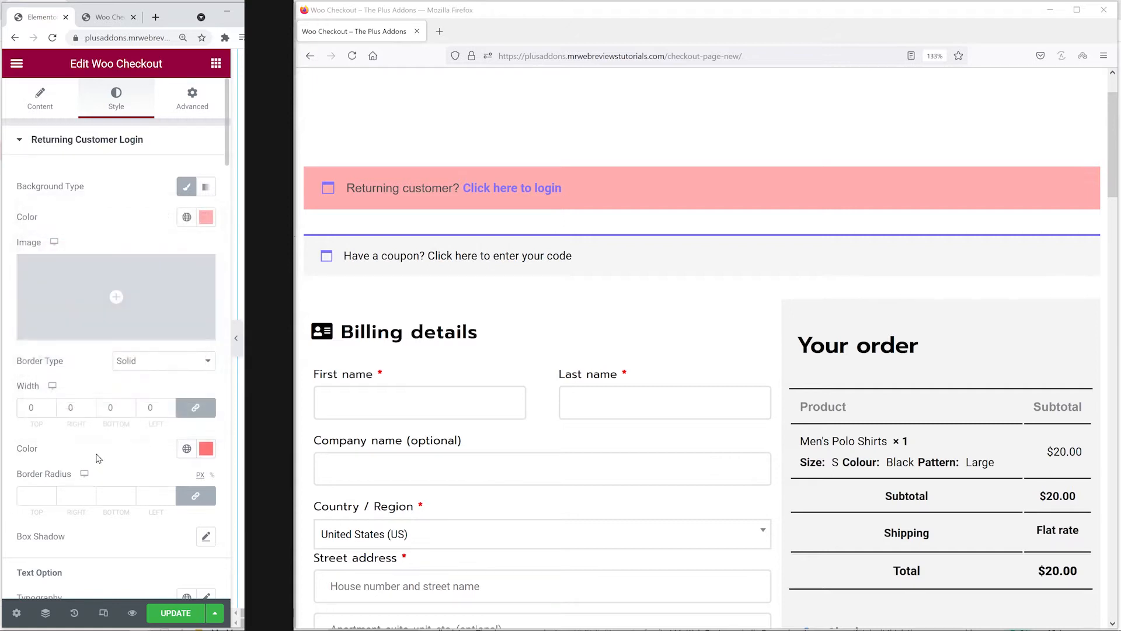
Step: Set the returning customer notice's border radius to 10 px on all corners and open its login form on the live page
left_click(34, 498)
type("10")
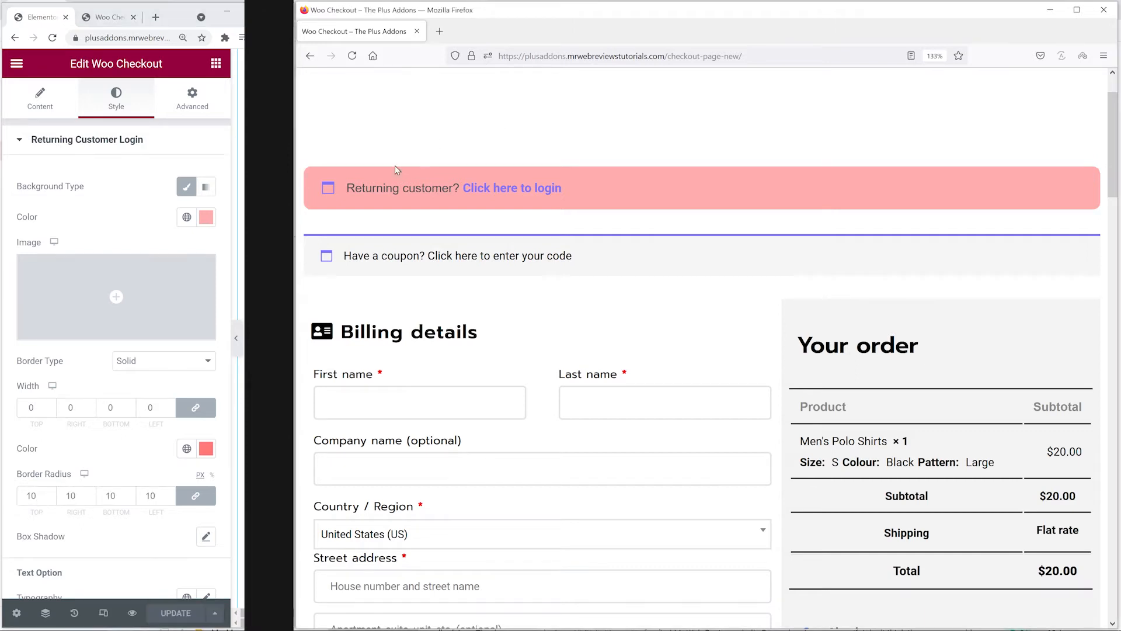
left_click(488, 193)
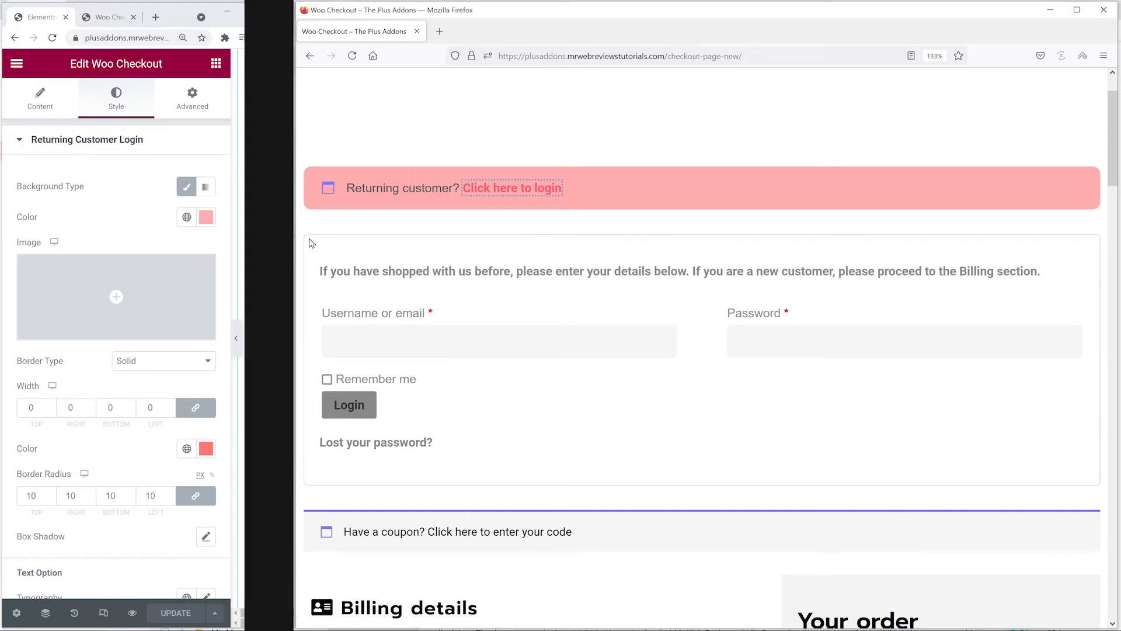
left_click(220, 289)
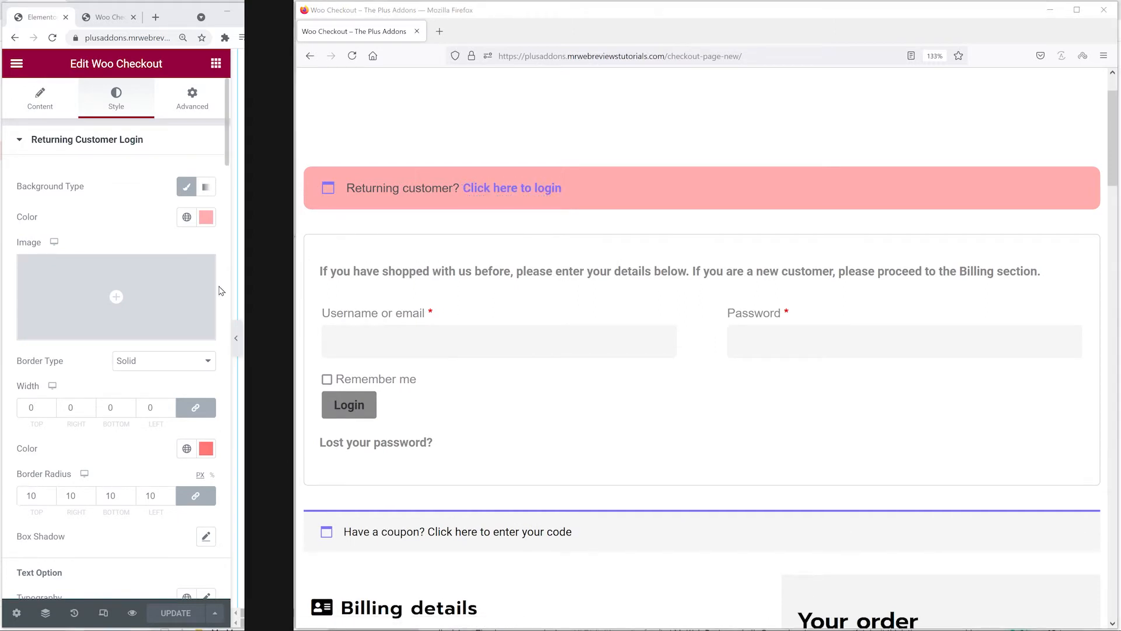
Step: Set the hover color of the returning customer login link to red
scroll(221, 290, "down", 8)
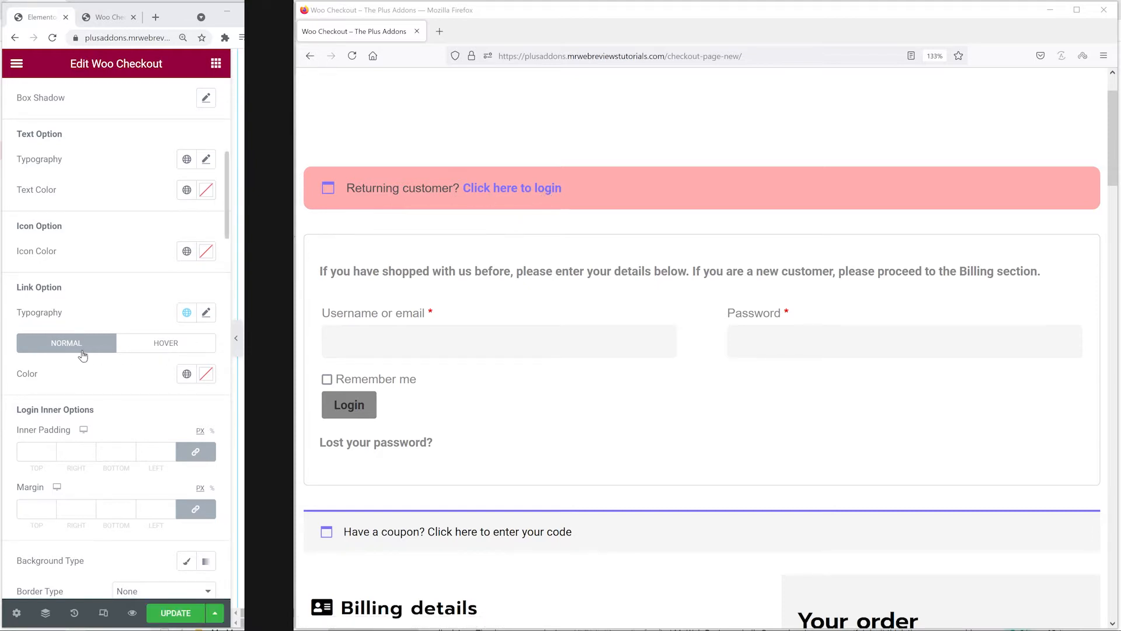
left_click(167, 344)
left_click(208, 380)
left_click(204, 429)
left_click(150, 371)
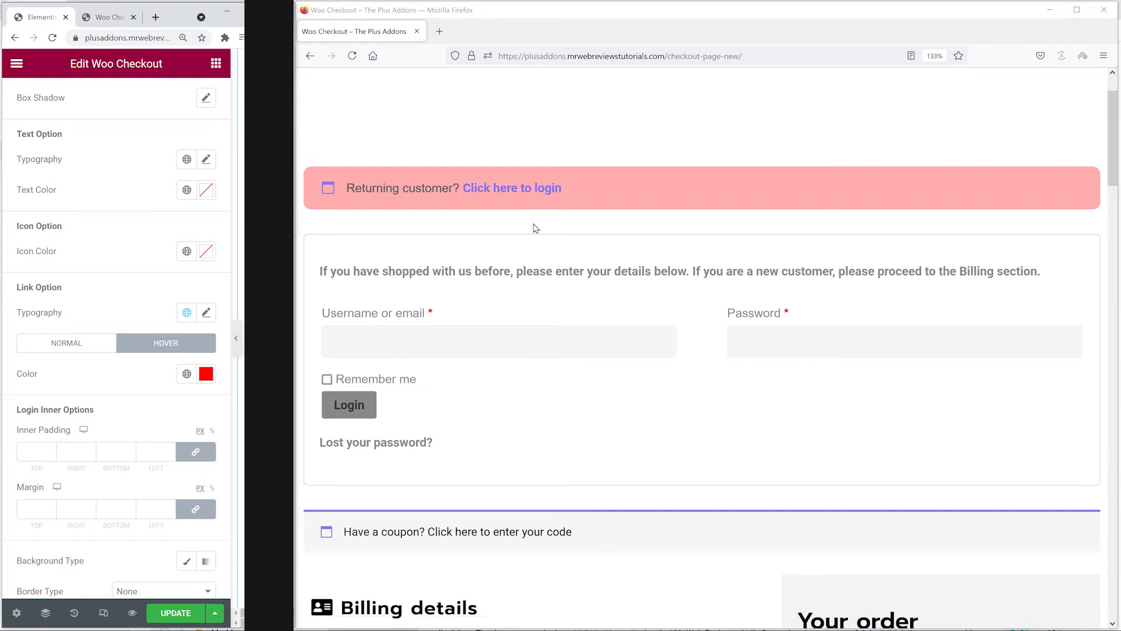
Step: Set the login form's inner padding to 40 px on all sides and give it a very pale purple classic background
scroll(228, 233, "down", 5)
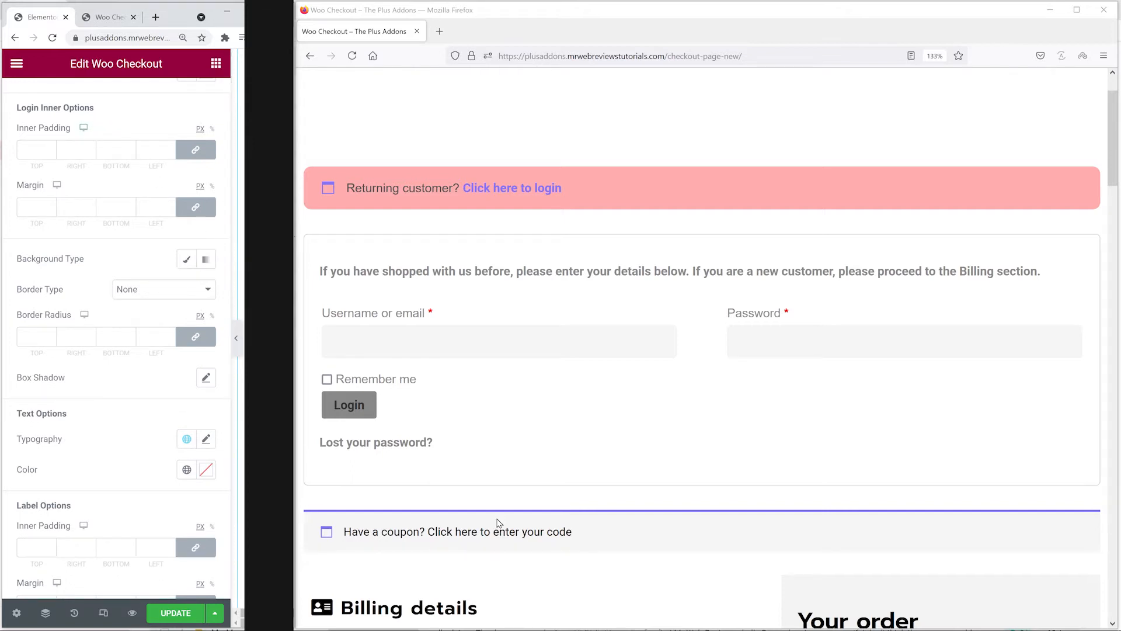
left_click(31, 150)
type("40")
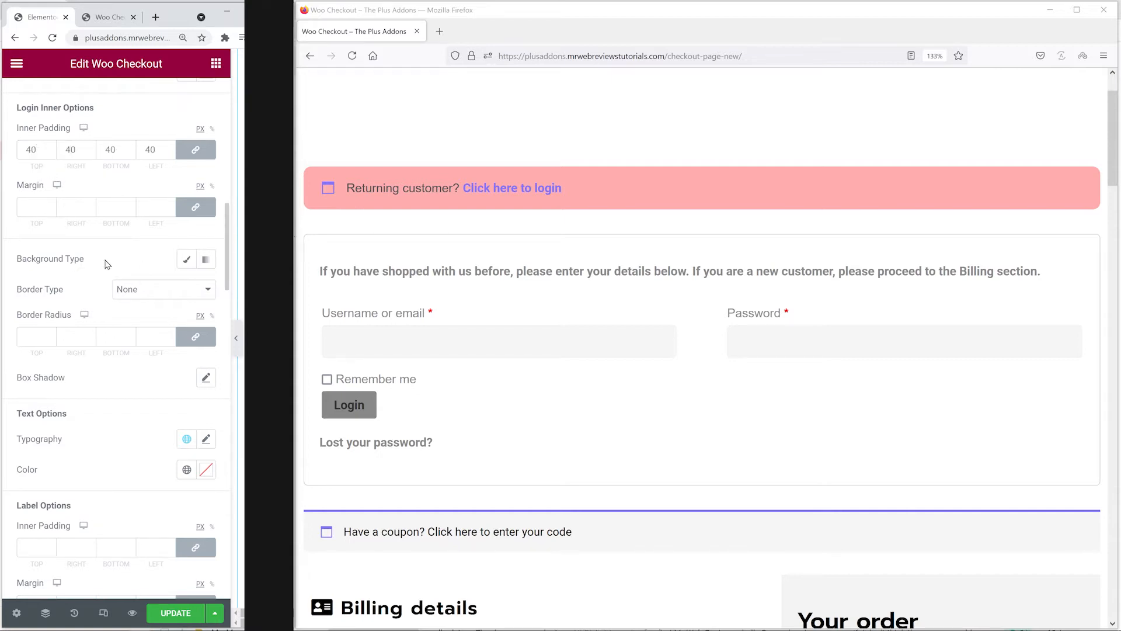
left_click(183, 263)
left_click(205, 293)
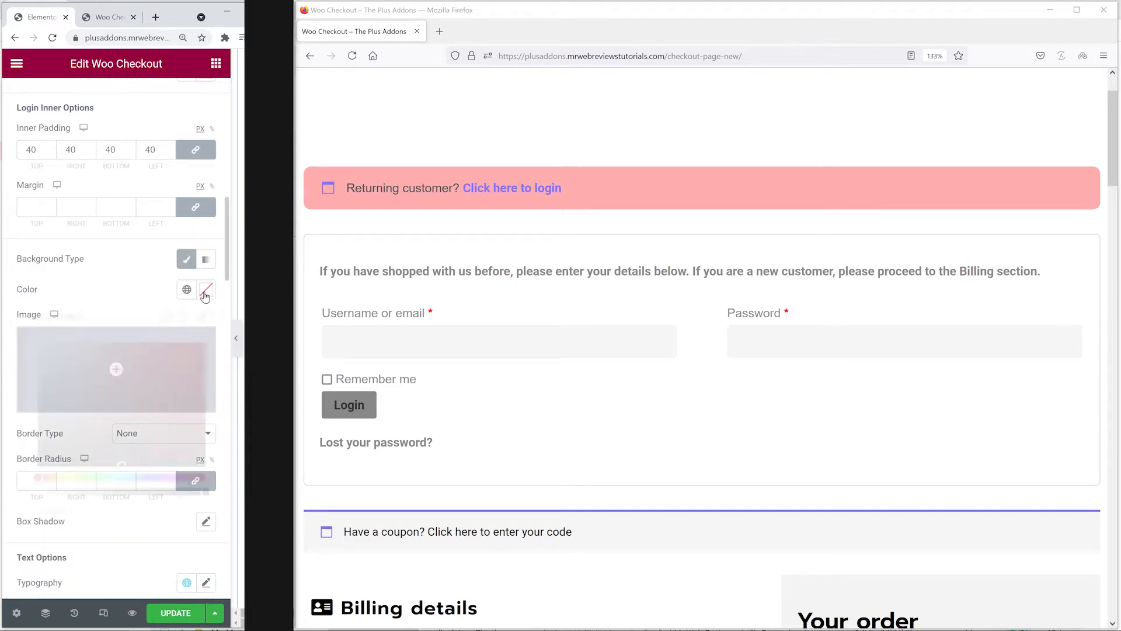
left_click(45, 341)
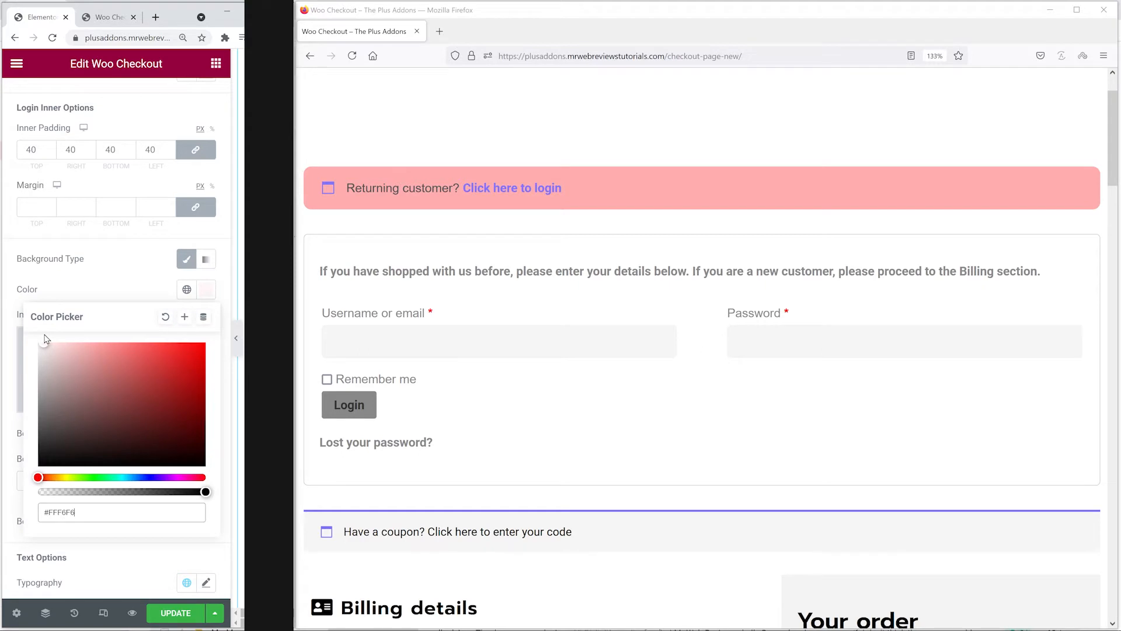
left_click(113, 282)
Step: Give the login form a solid 1 px border on all sides in purple #B869CB
left_click(170, 436)
left_click(170, 457)
left_click(32, 478)
type("1")
scroll(134, 467, "down", 3)
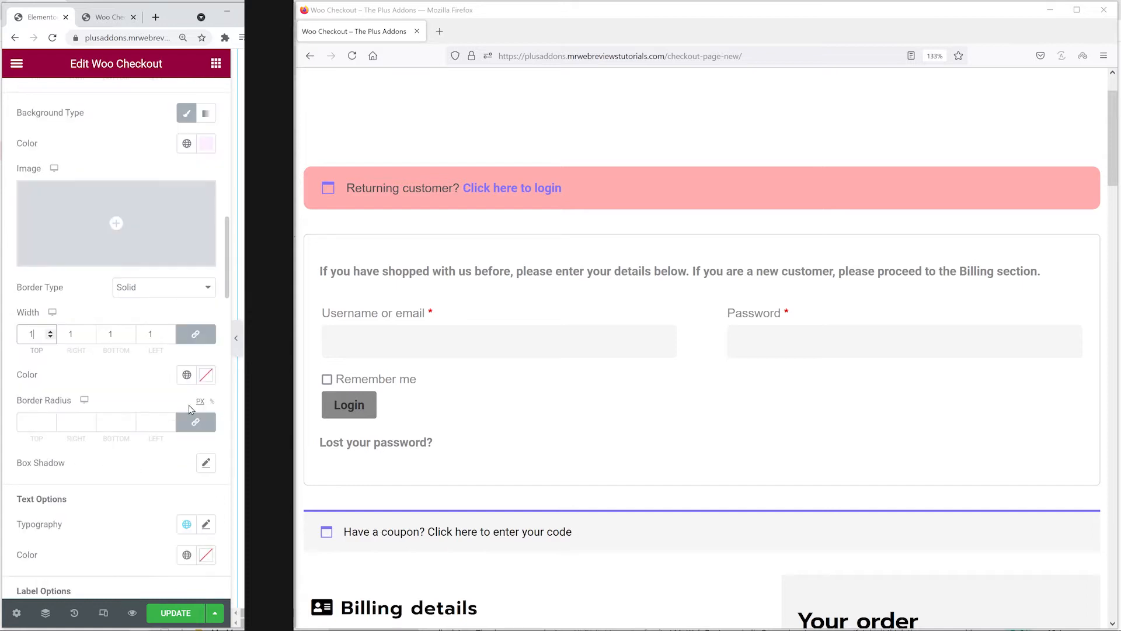
left_click(206, 375)
key("ctrl+v")
left_click_drag(143, 507, 119, 453)
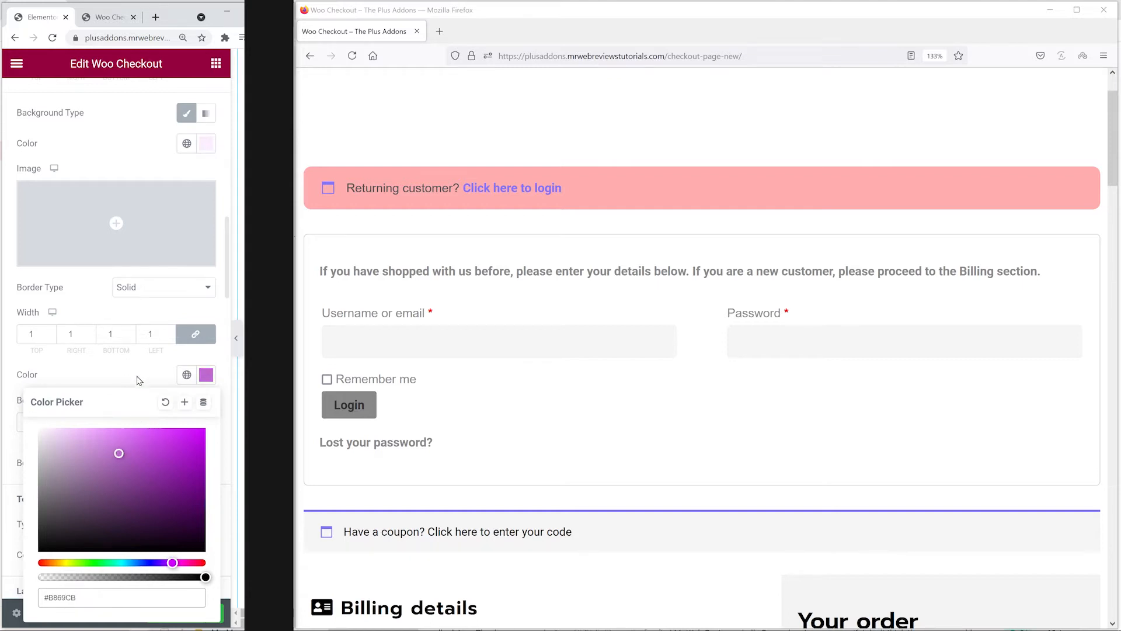
left_click(139, 379)
Step: Set the login form's border radius to 10 px on all corners and save the page
left_click(26, 423)
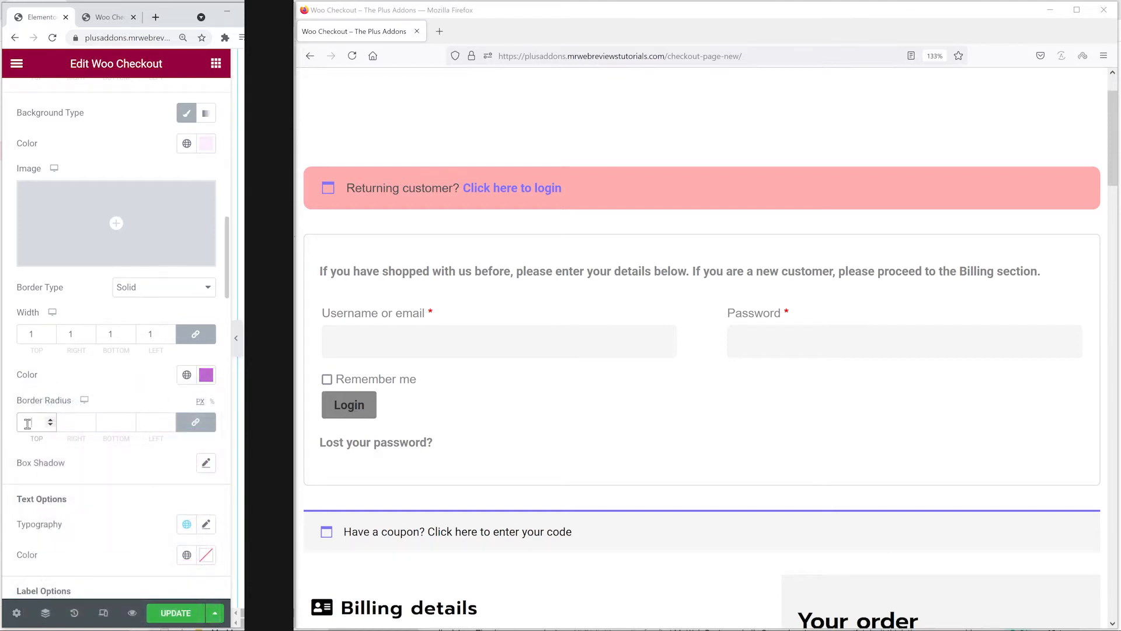
type("10")
left_click(116, 388)
key("ctrl+s")
Step: Reload the live checkout page and expand the returning customer login to check the restyled form
left_click(353, 56)
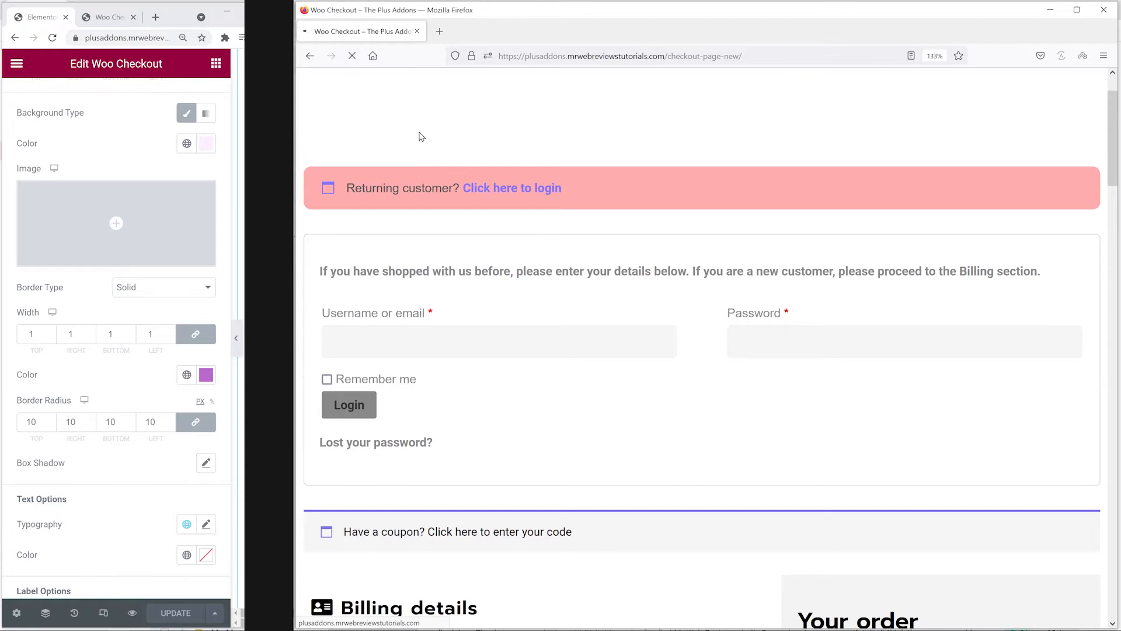
left_click(498, 193)
scroll(706, 219, "down", 2)
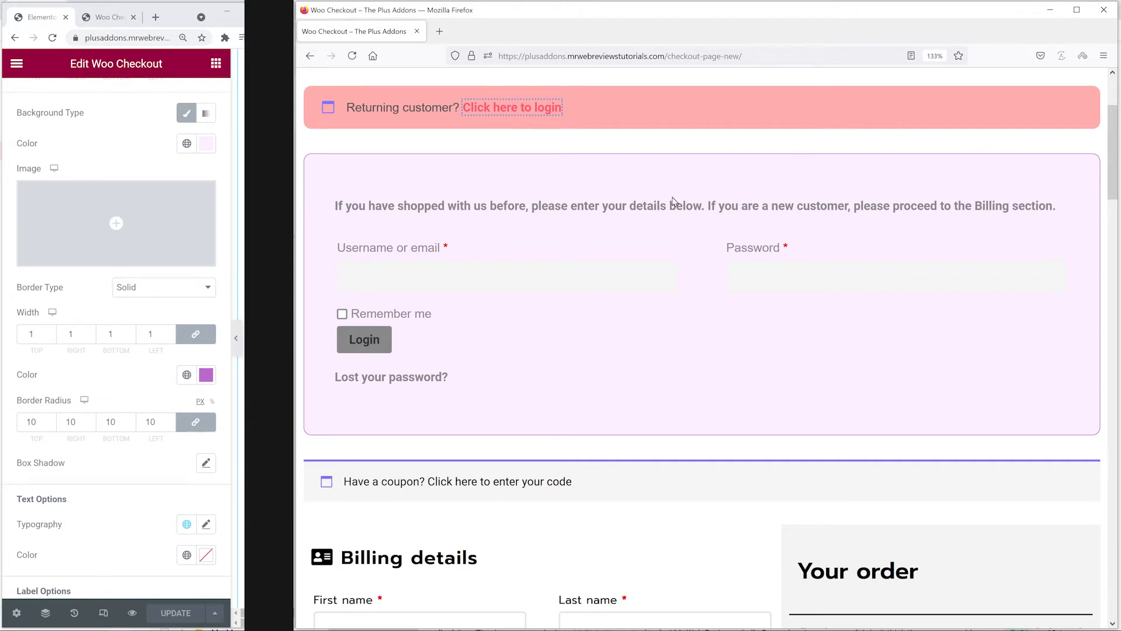
scroll(574, 179, "up", 1)
Step: Examine the typography and color options for the login form's text
left_click_drag(227, 251, 222, 314)
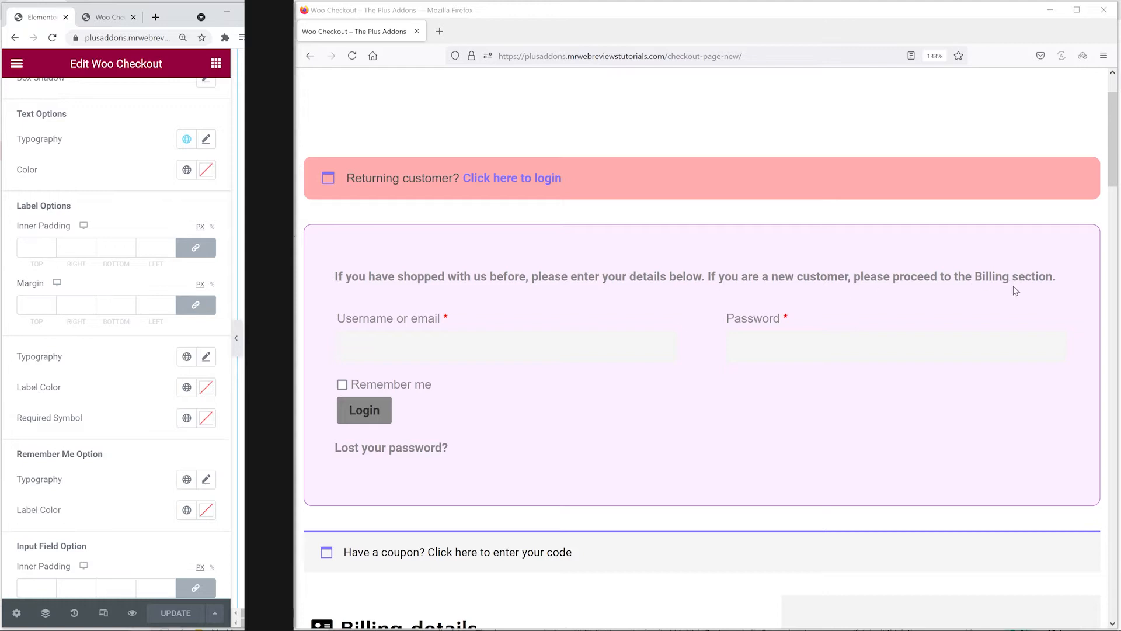
left_click(205, 144)
left_click(150, 142)
left_click(206, 170)
left_click(132, 160)
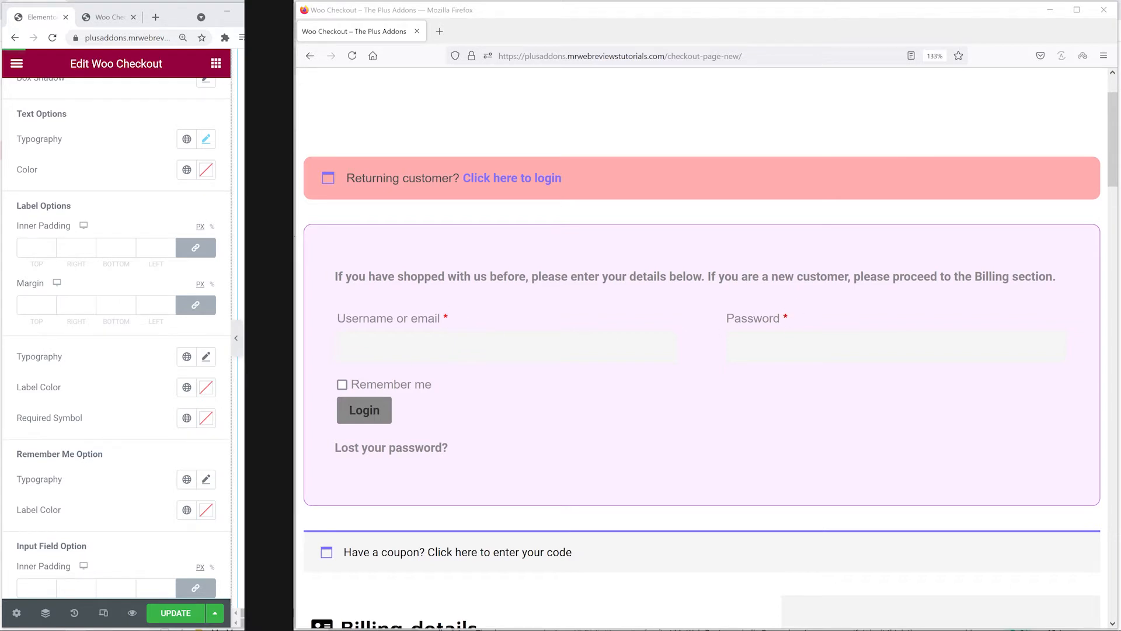
Step: Try bright green #00FF5F as the required symbol color of the login labels and reset it to the default
left_click(206, 417)
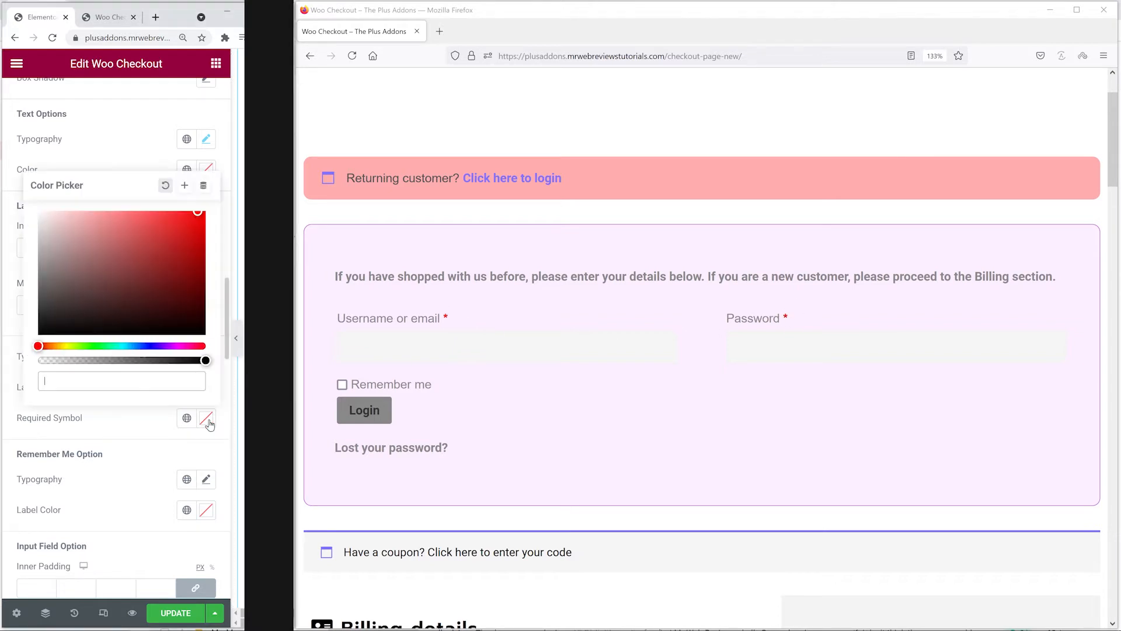
left_click(104, 346)
left_click(157, 264)
left_click_drag(191, 229, 212, 208)
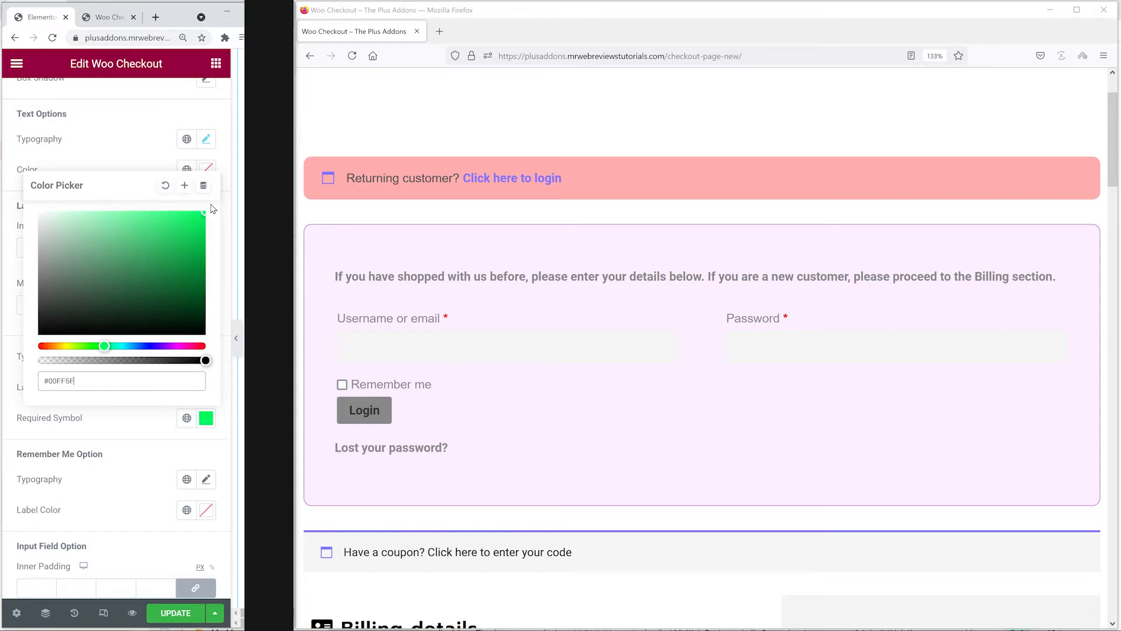
left_click(165, 185)
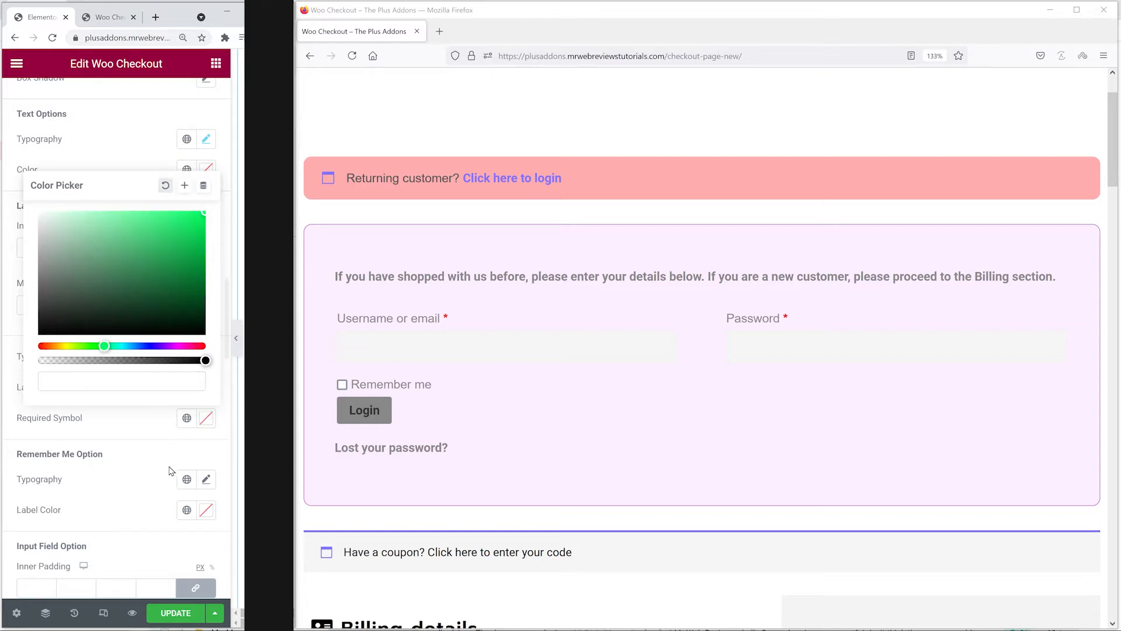
left_click(149, 422)
Step: Check how the username and password fields of the live login form look when focused
scroll(225, 365, "down", 6)
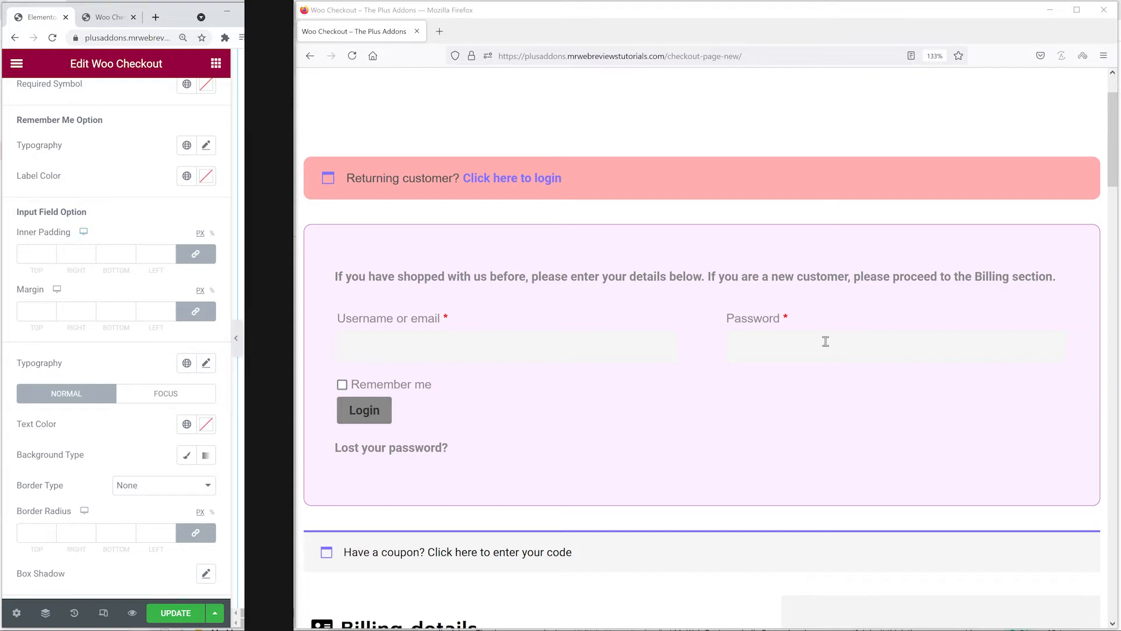
left_click(566, 344)
left_click(739, 350)
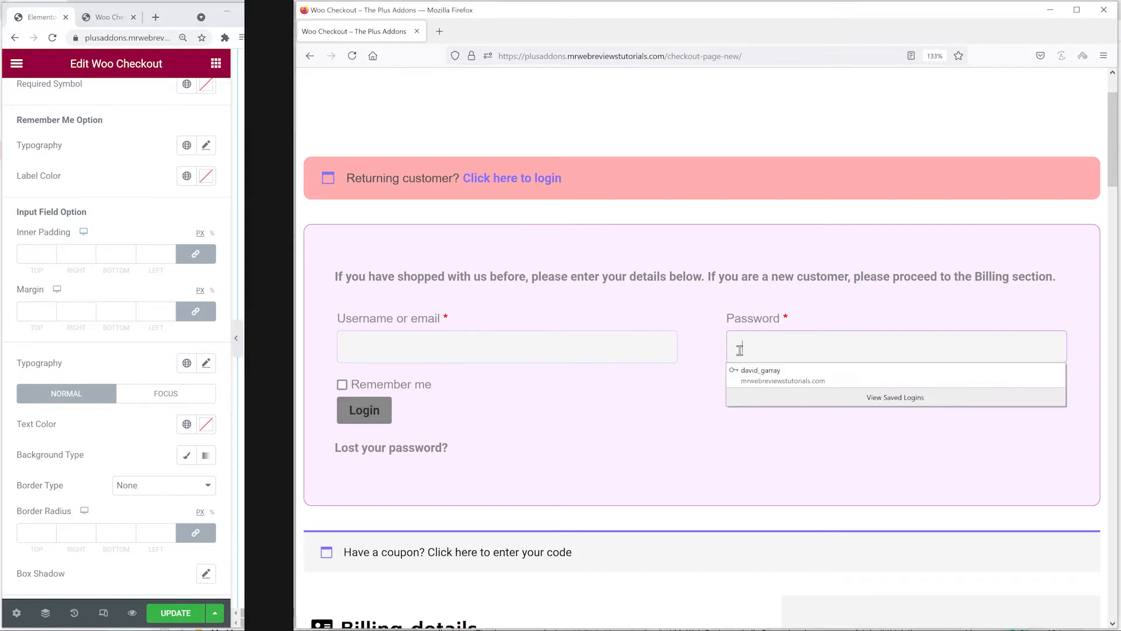
left_click(653, 428)
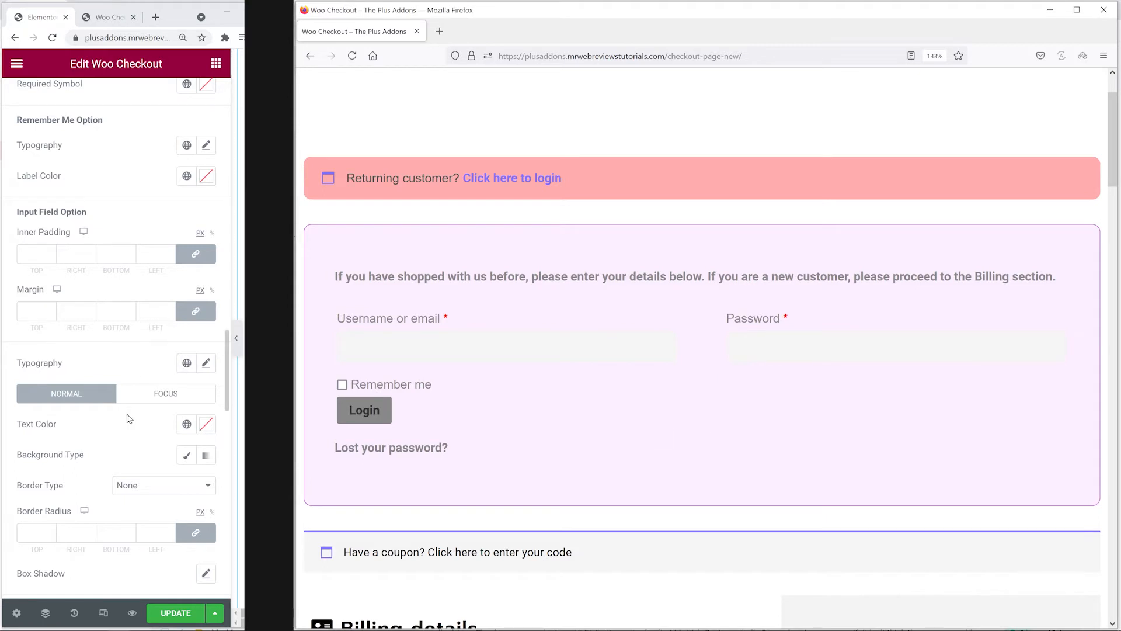
Step: Give the login input fields a white (#FFFFFF) classic background in their normal state
left_click(186, 455)
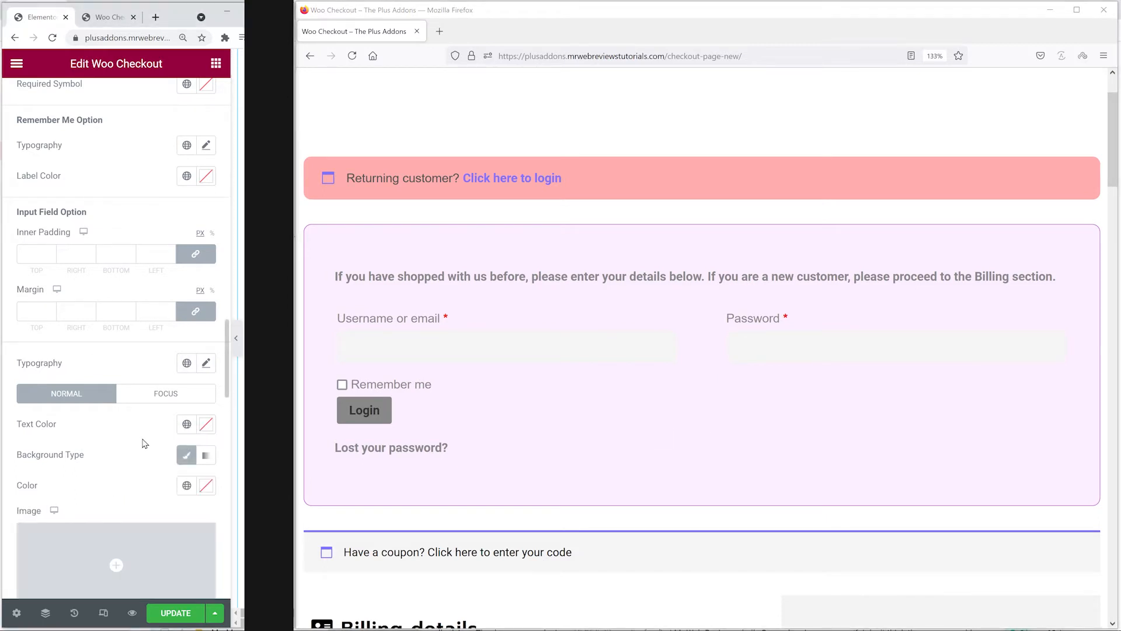
left_click(205, 487)
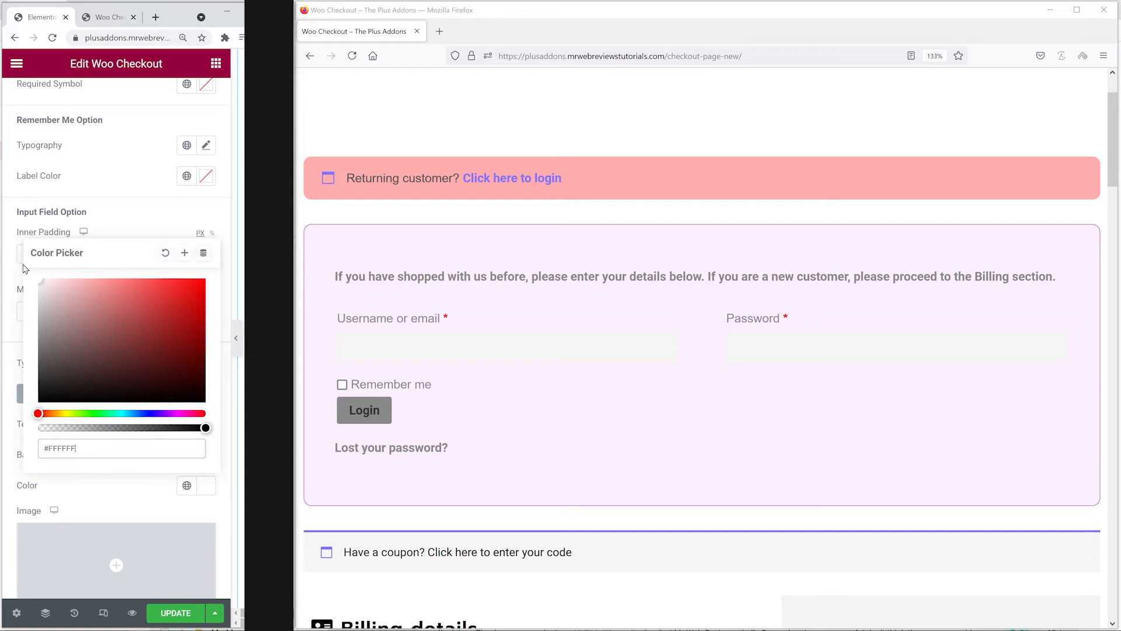
left_click(132, 216)
Step: Give the login input fields a solid 1 px border in bright purple #E264FF
scroll(107, 374, "down", 5)
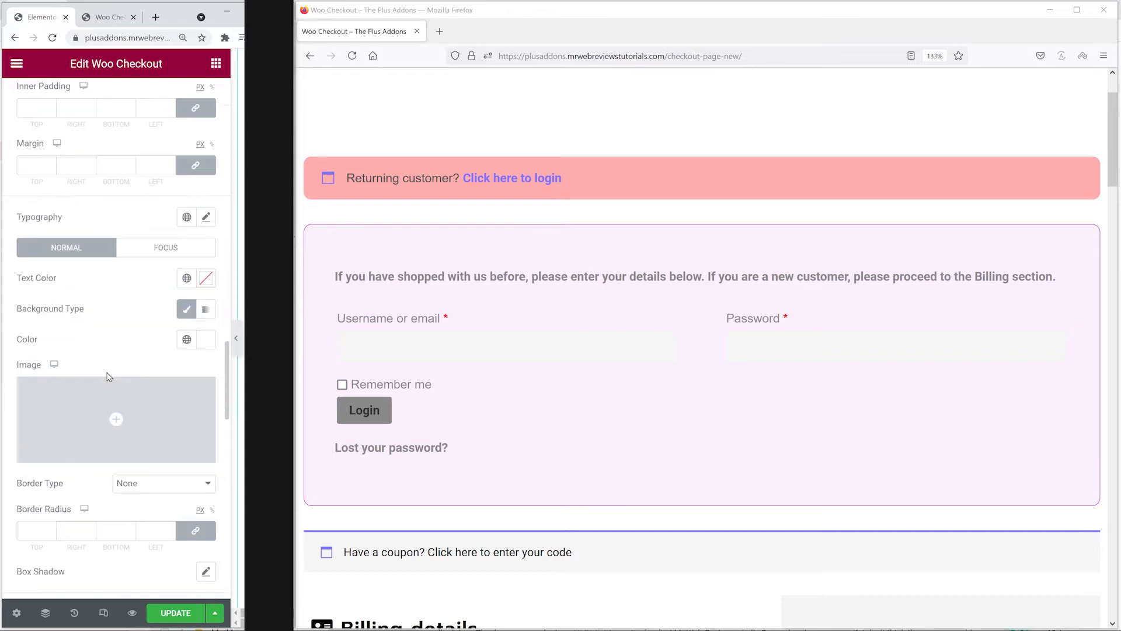
left_click(175, 337)
left_click(171, 362)
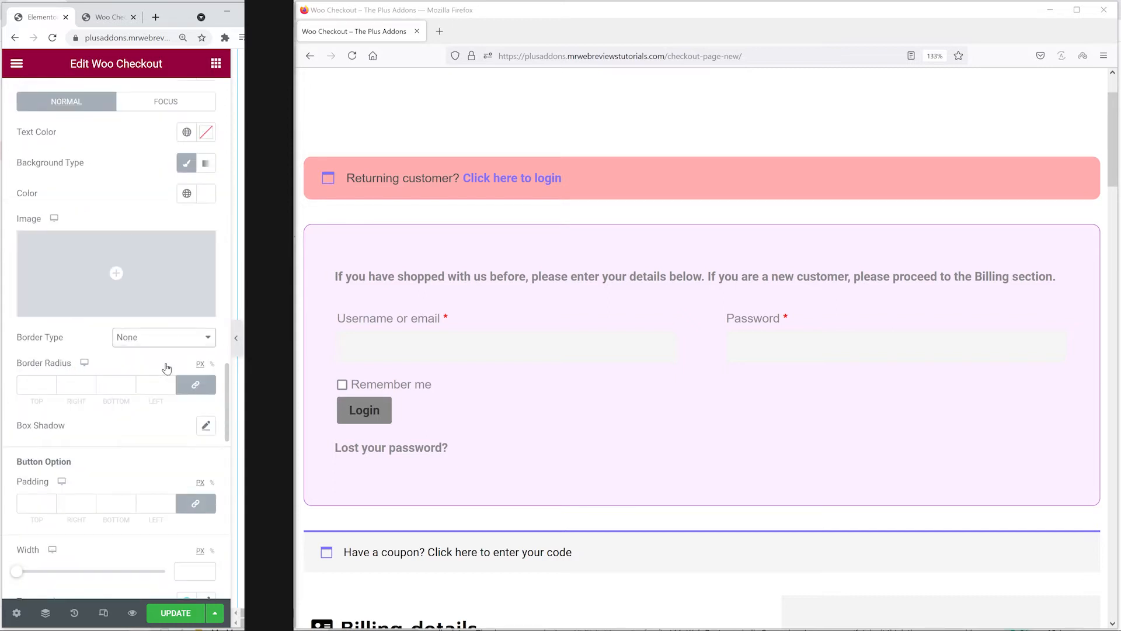
left_click(31, 381)
type("1")
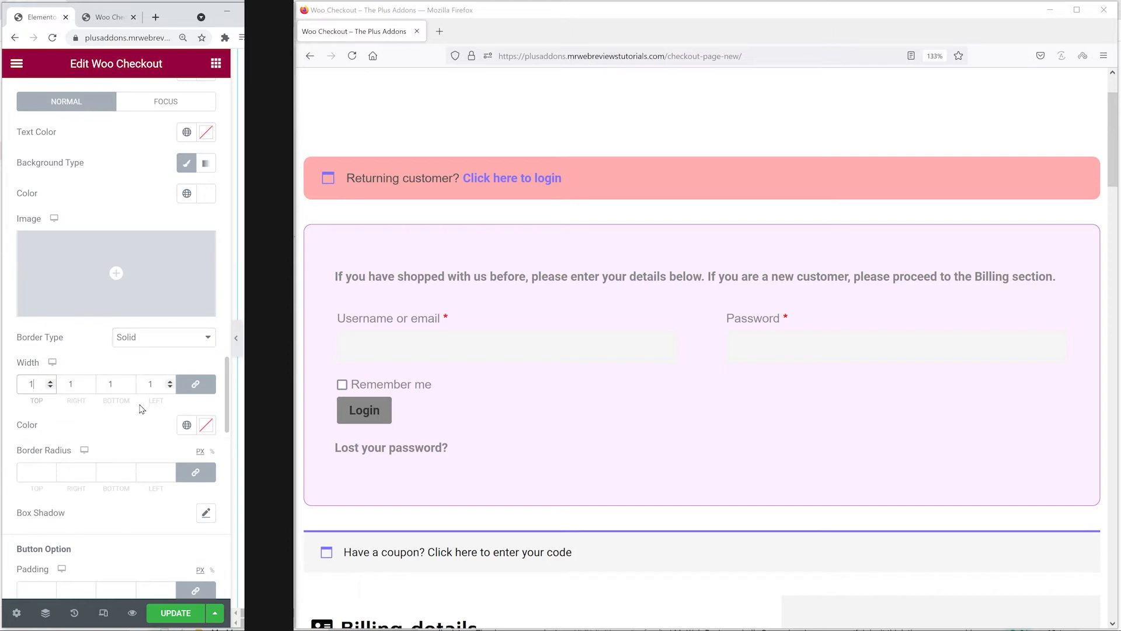
left_click(200, 427)
type("#E265FF")
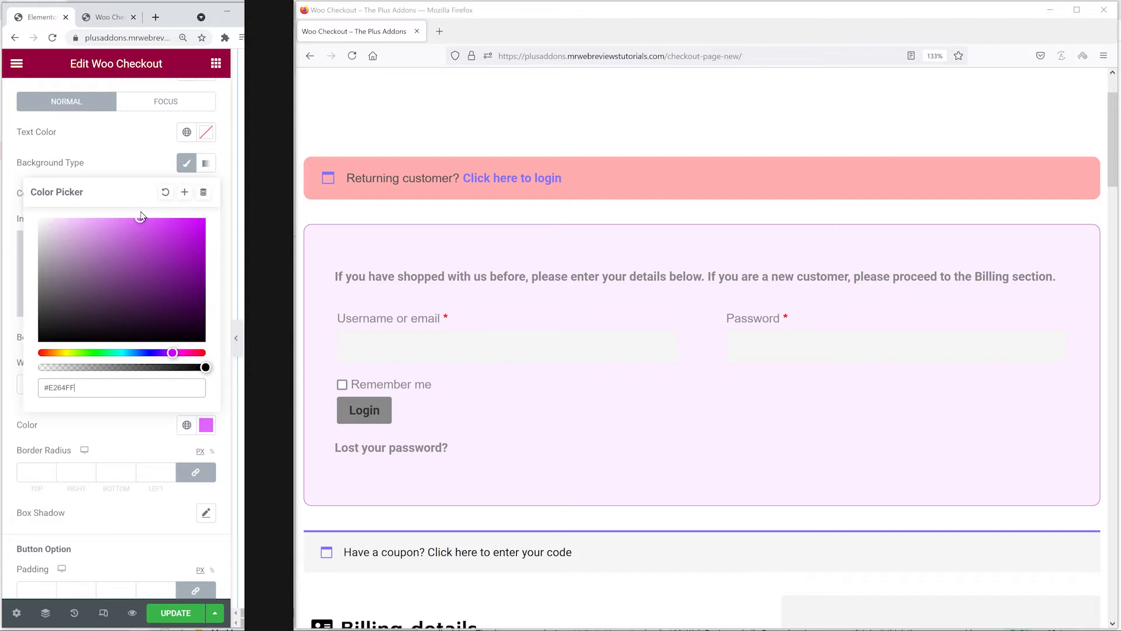
Step: Change the login input fields' border color to muted purple #AE64BF and set their border radius to 10 px
left_click_drag(145, 220, 111, 231)
left_click(112, 143)
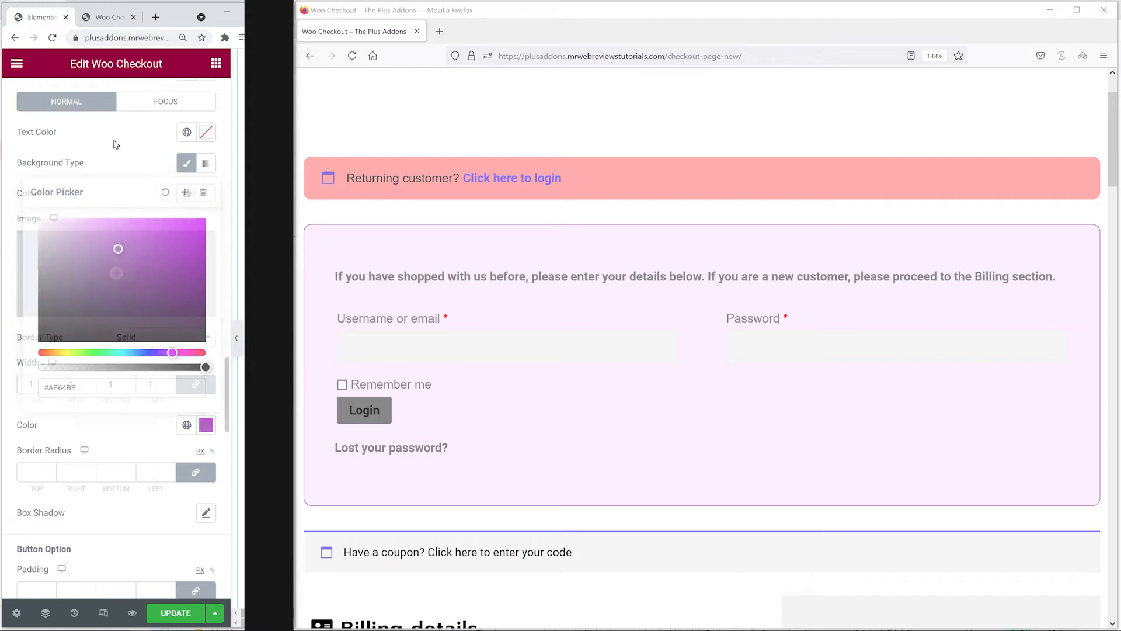
left_click(35, 476)
type("10")
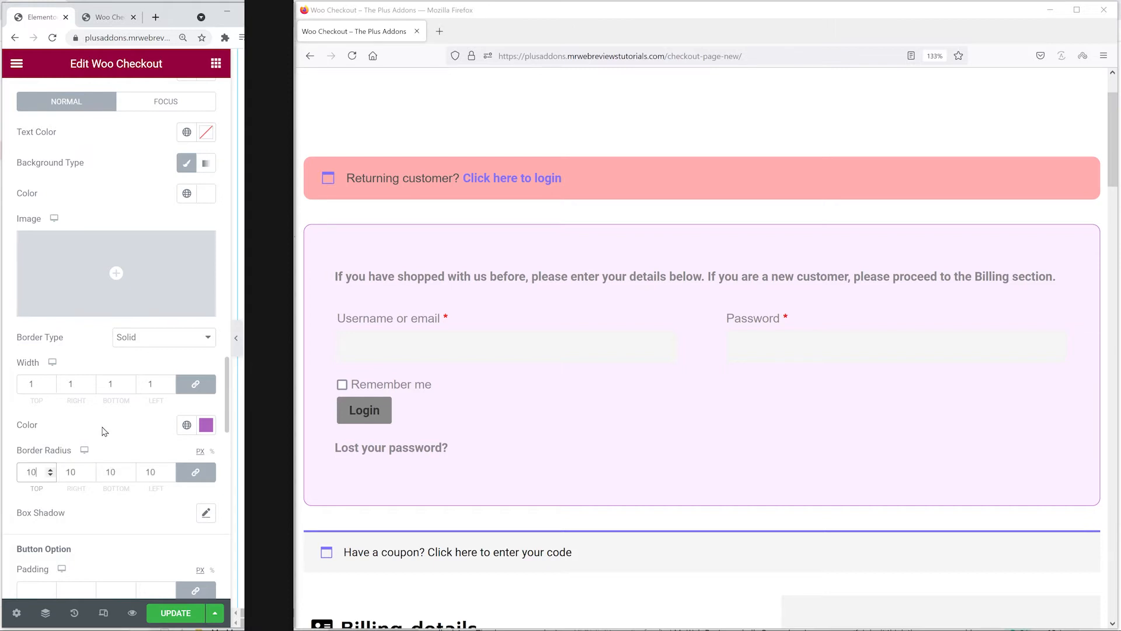
Step: Reload the live checkout page, reopen the login form to check its fields, and look over the login button and lost-password style options
left_click(352, 60)
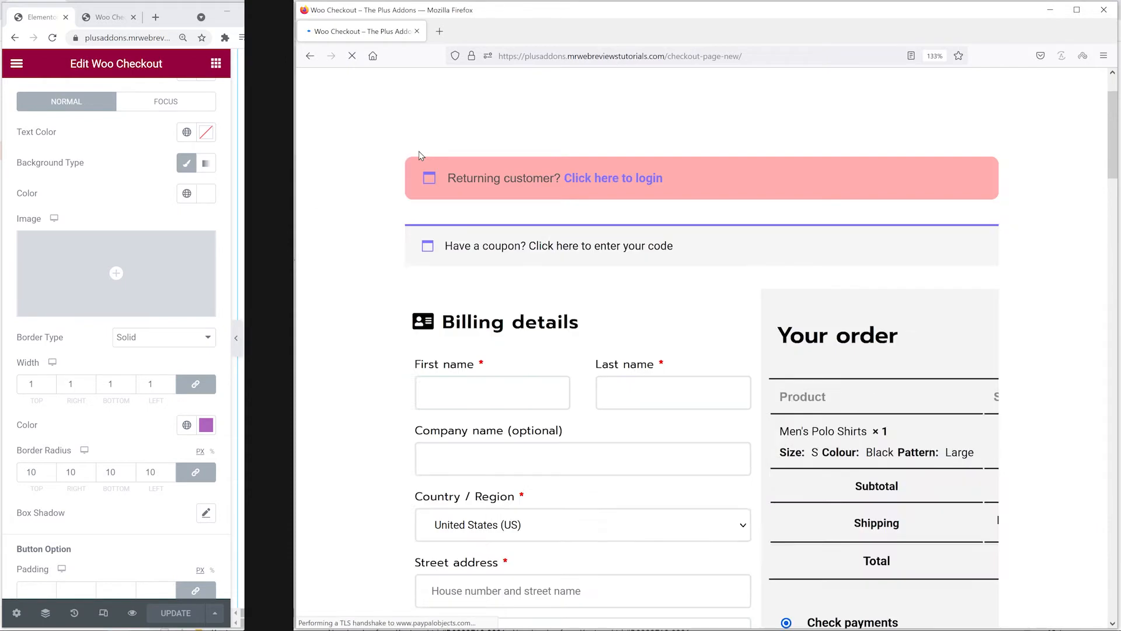
left_click(476, 178)
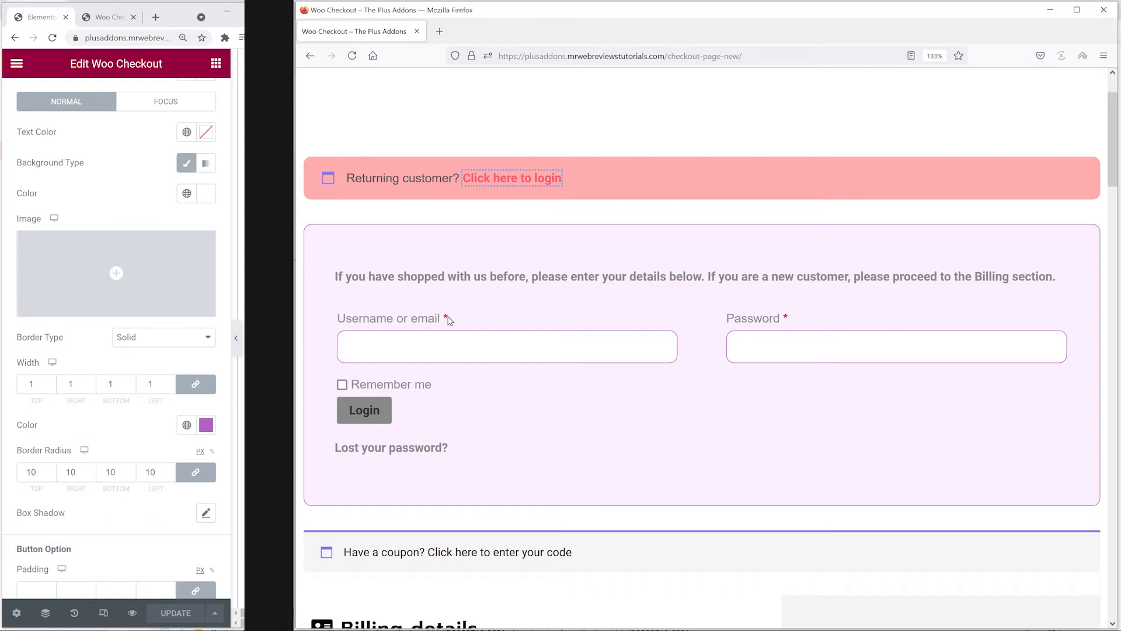
left_click_drag(228, 386, 221, 448)
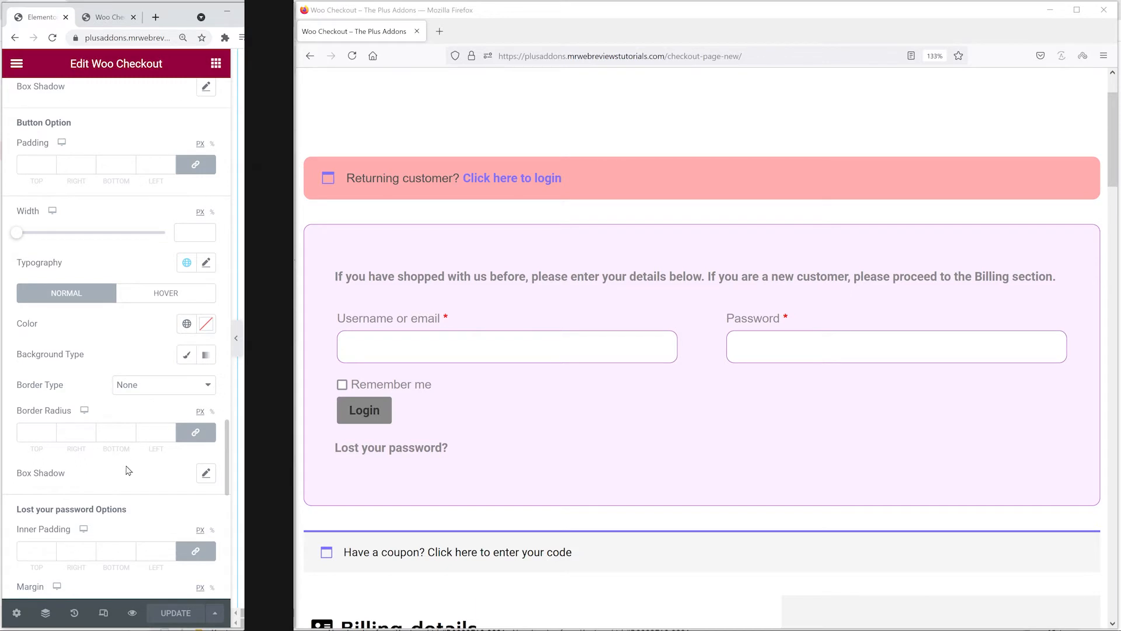
scroll(128, 470, "down", 4)
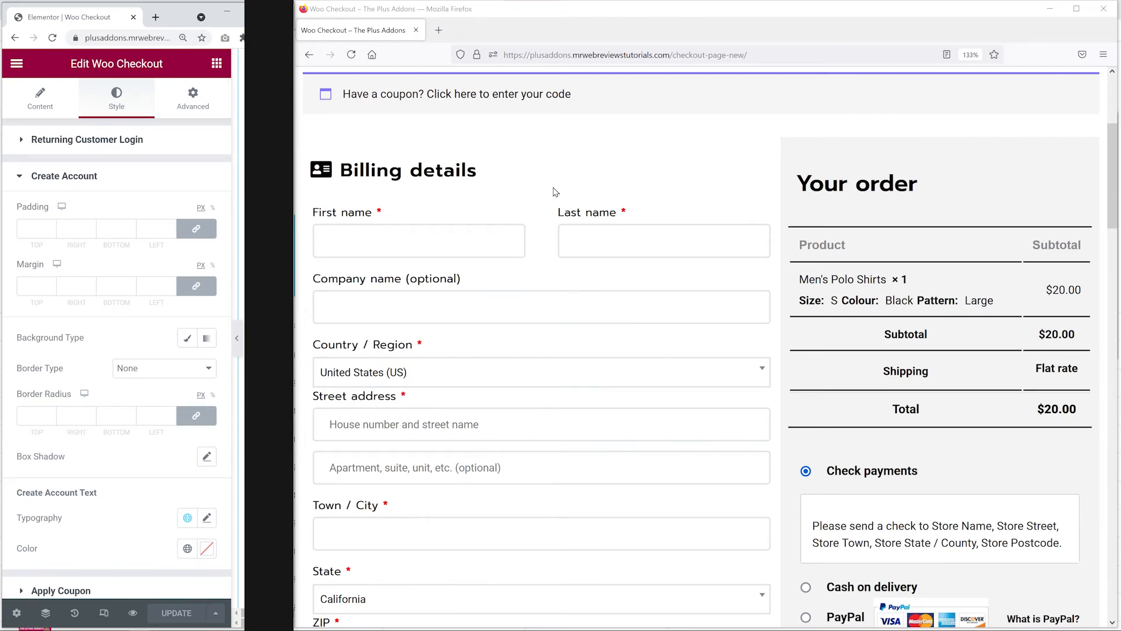
Step: Give the Create Account area a classic background in very light gray (#F9F9F9) and 10 px padding on all sides
scroll(555, 192, "down", 8)
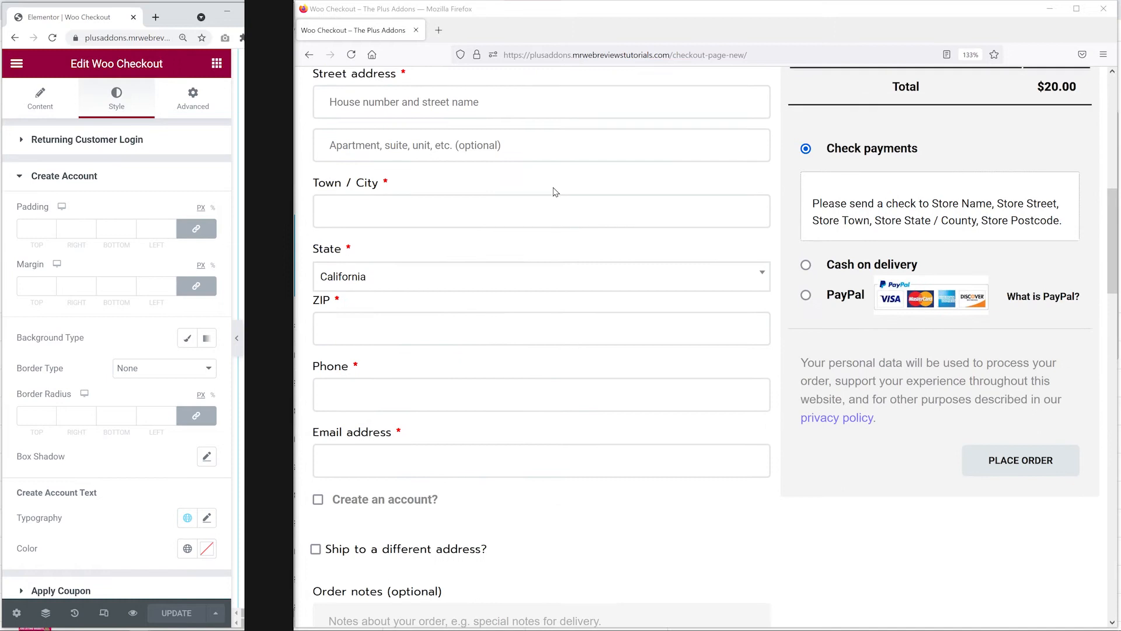
scroll(555, 191, "down", 1)
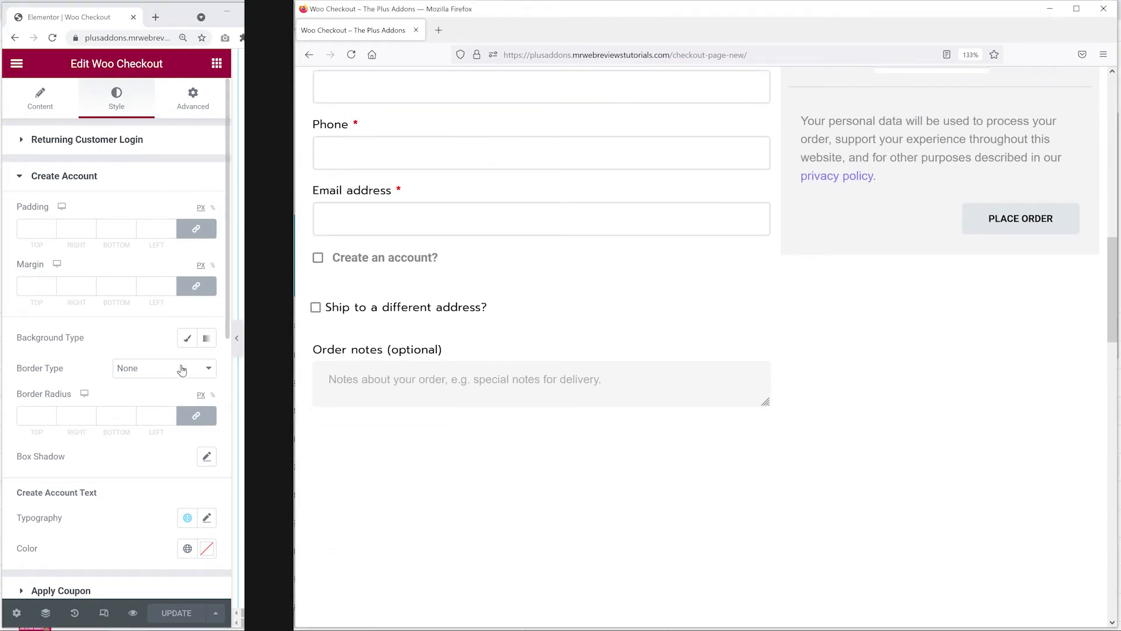
left_click(193, 341)
left_click(207, 368)
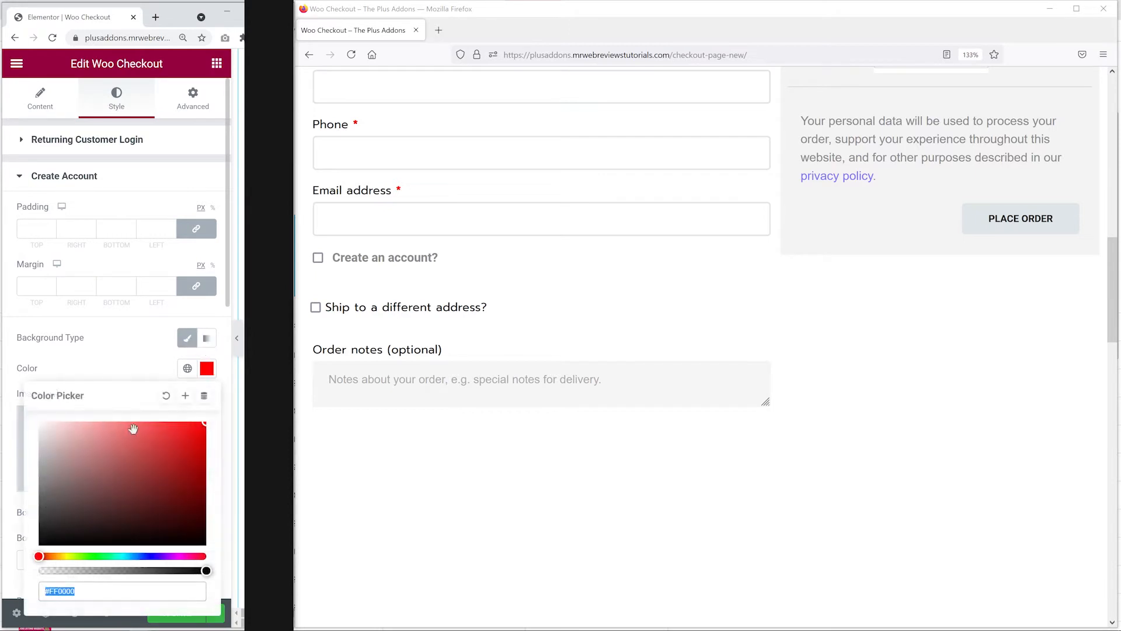
left_click_drag(40, 465, 32, 431)
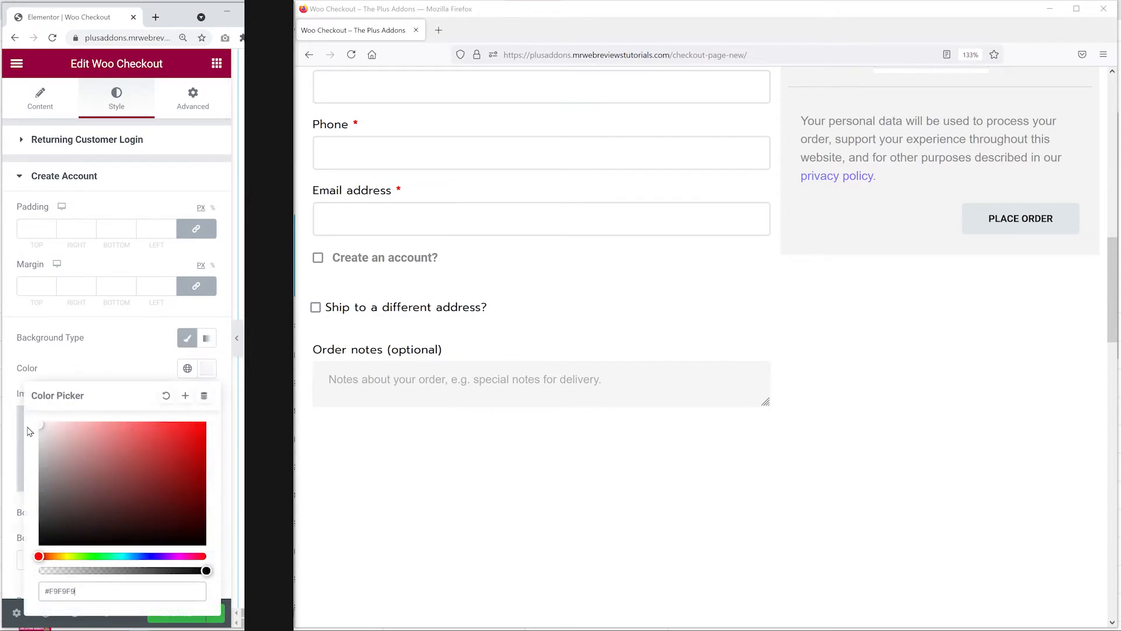
left_click(105, 353)
left_click(31, 230)
type("10")
left_click(111, 348)
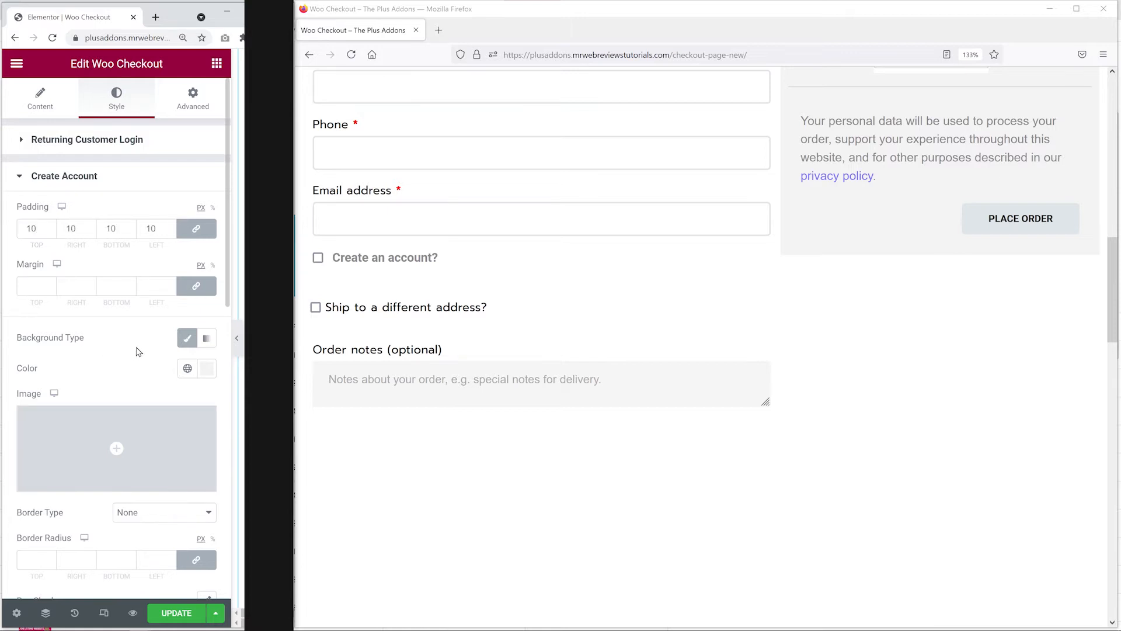
Step: Give the Create Account area a solid 1 px border in light gray #DDDDDD
scroll(141, 351, "down", 5)
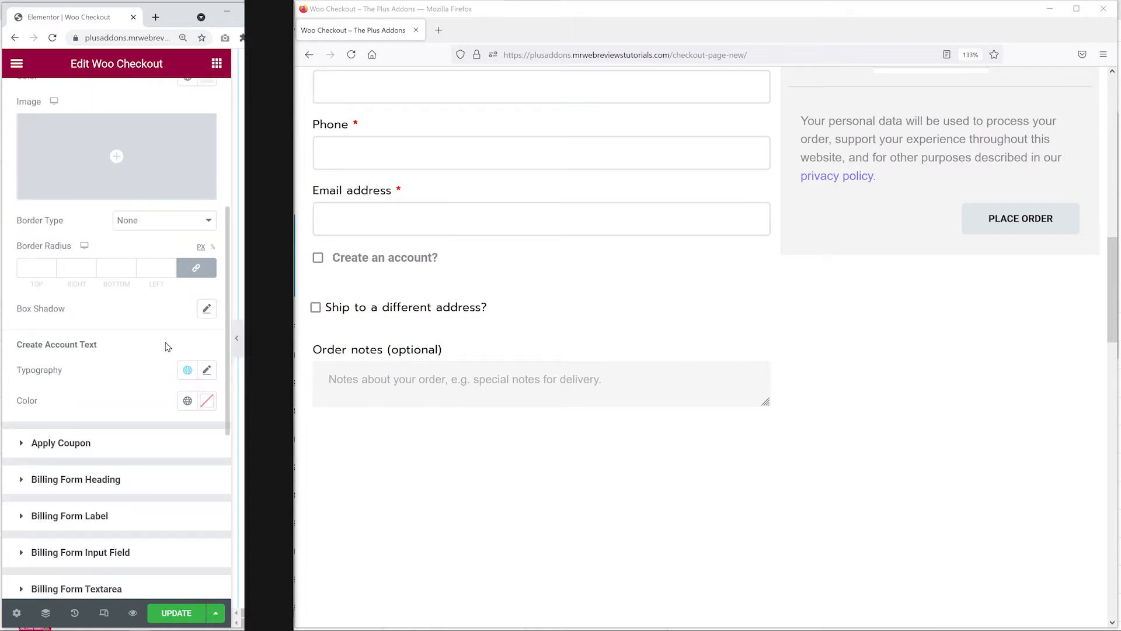
left_click(205, 221)
left_click(158, 246)
left_click(38, 267)
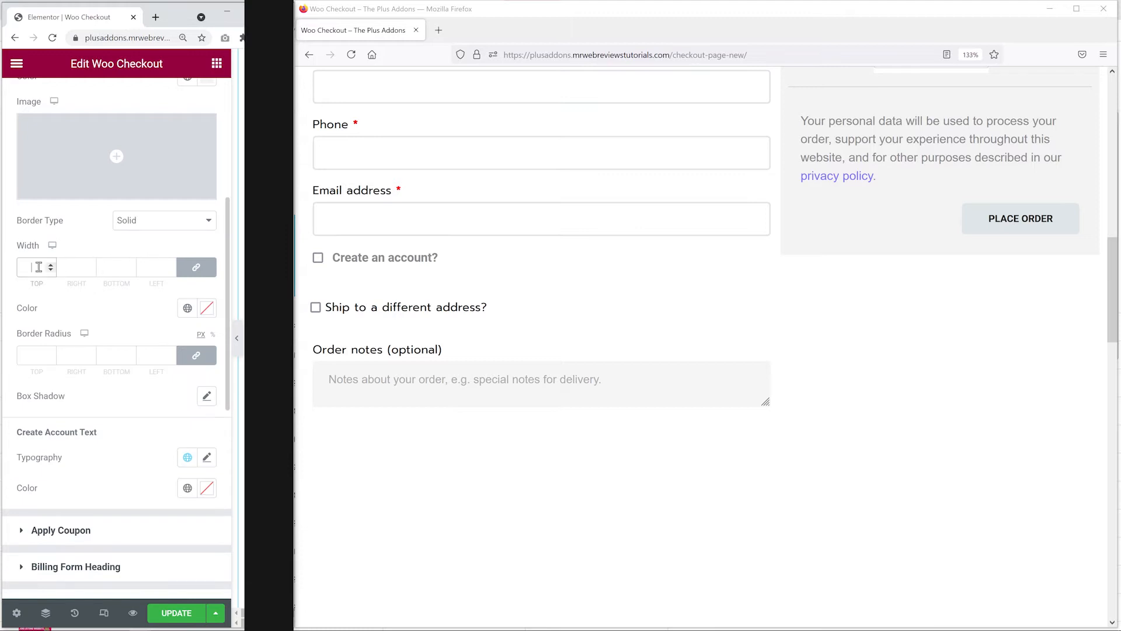
type("1")
left_click(207, 308)
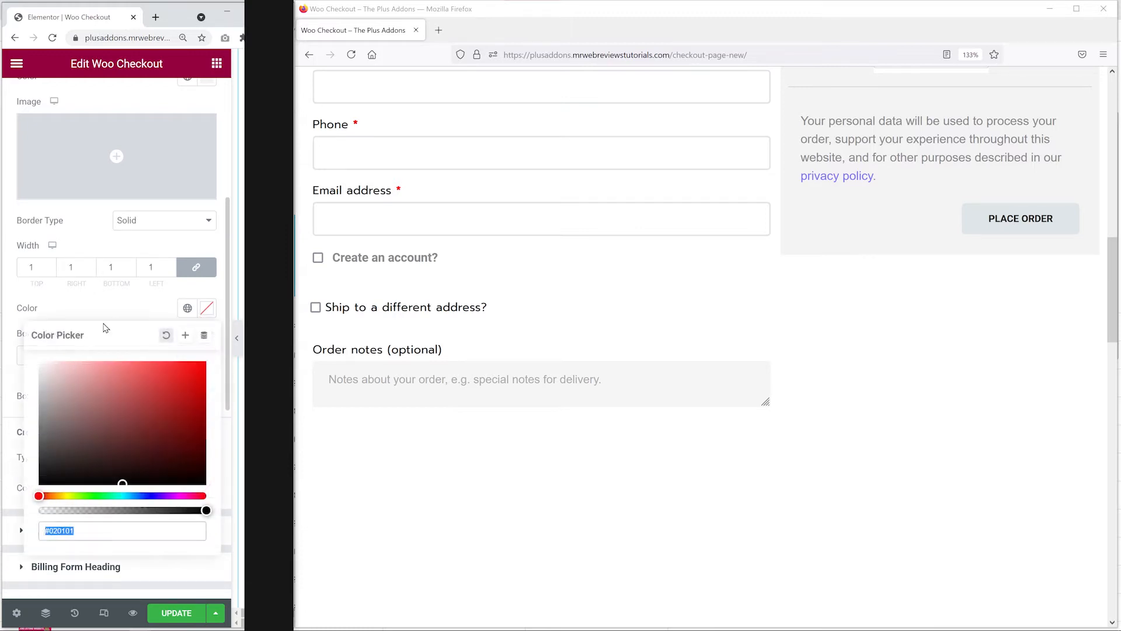
left_click(39, 378)
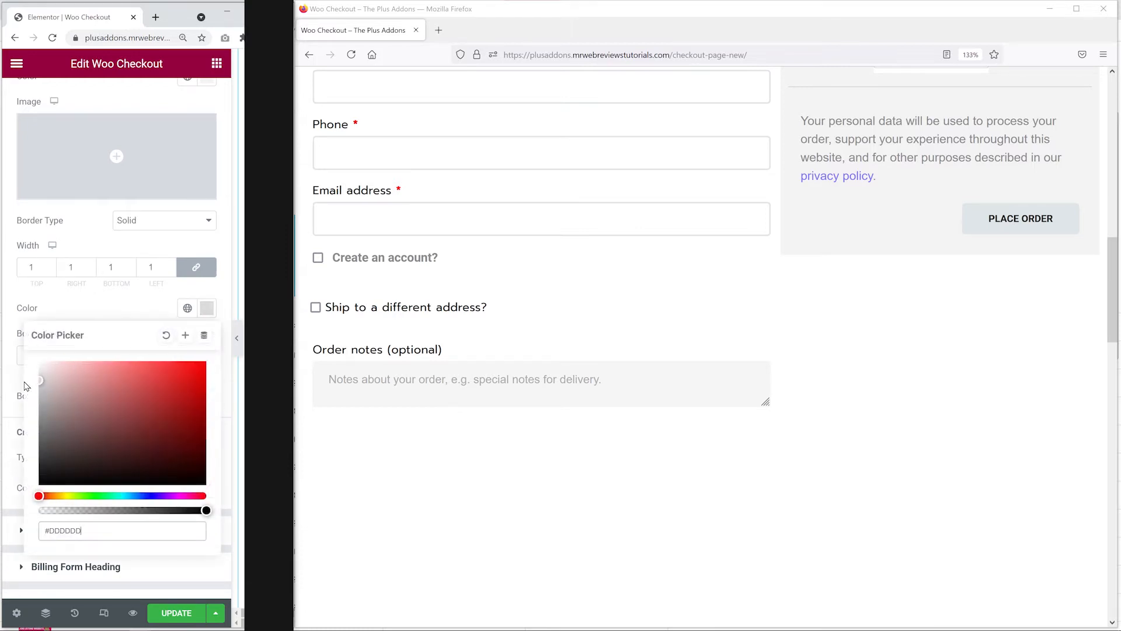
left_click(93, 321)
Step: Set the Create Account area's border radius to 5 px and reload the live checkout page
left_click(32, 355)
type("5")
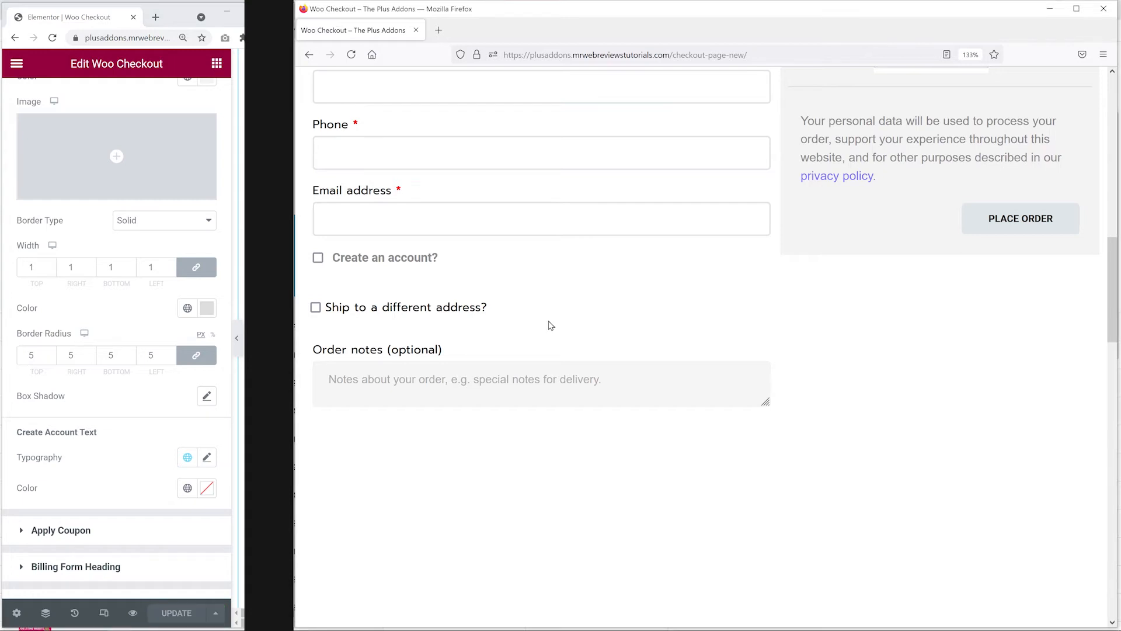
key("F5")
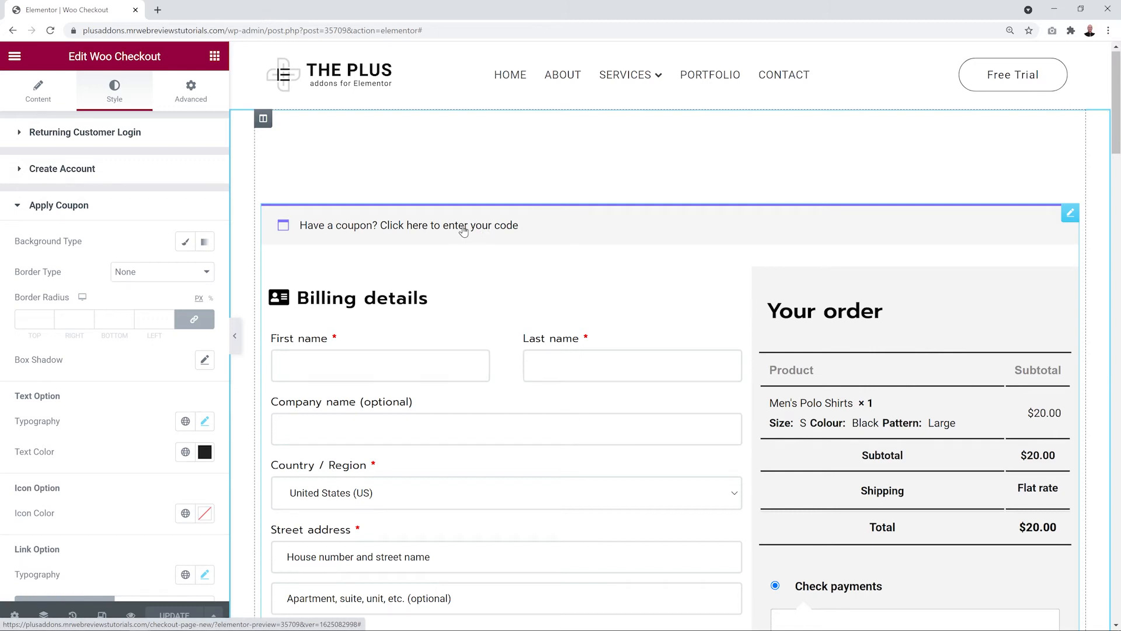
Step: Expand the coupon form in the editor preview and set the coupon code field's input width to 345 px
left_click(463, 231)
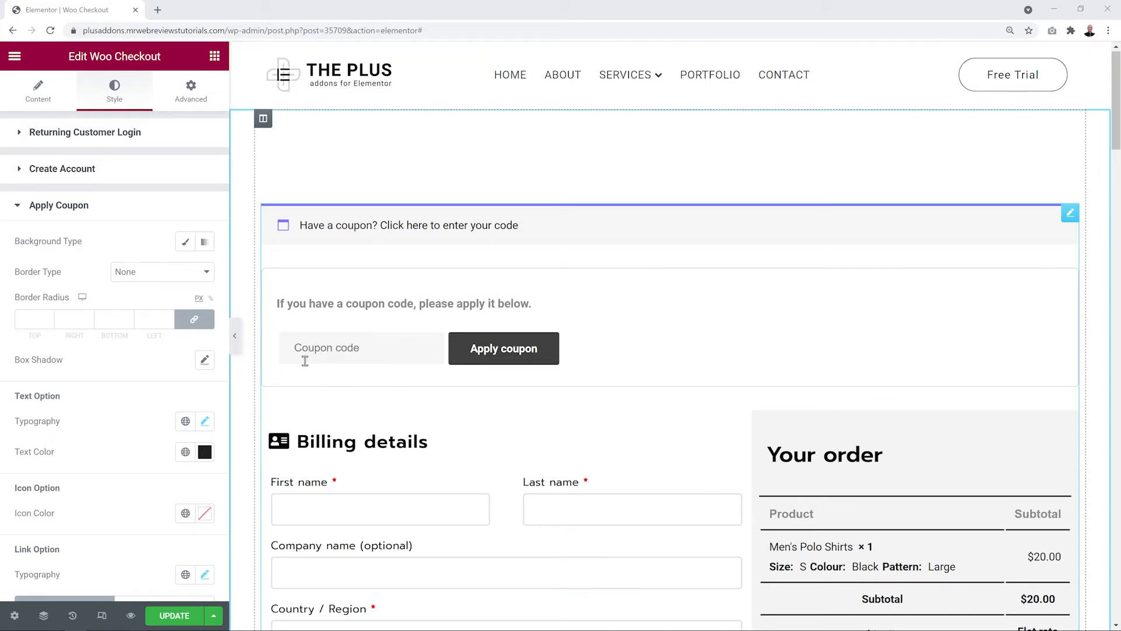
scroll(222, 226, "down", 5)
left_click_drag(220, 222, 212, 345)
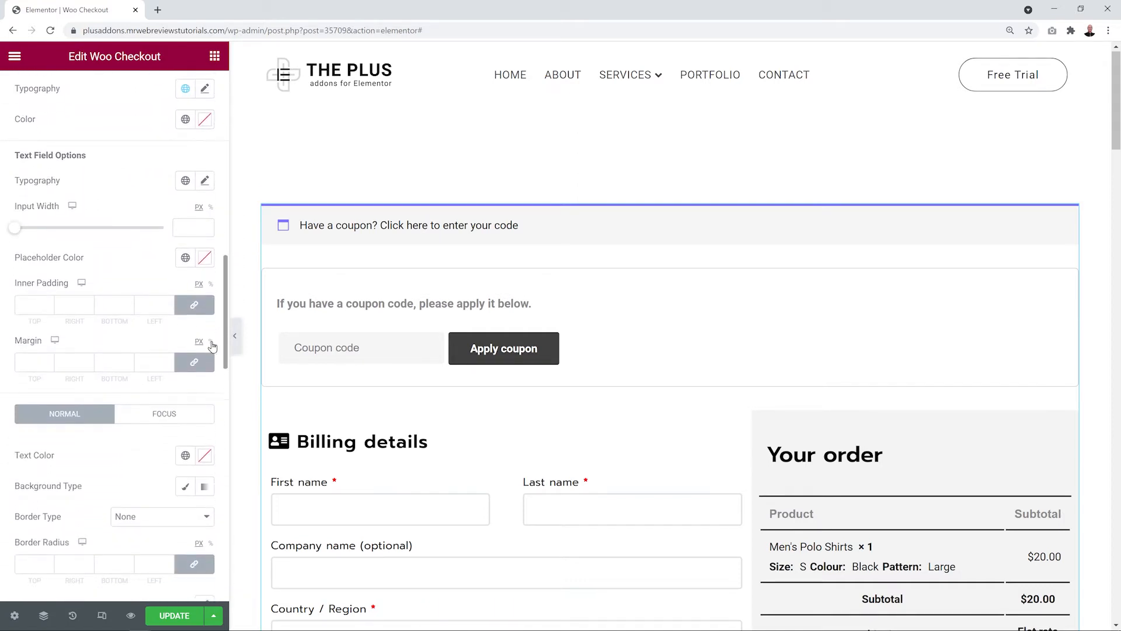
scroll(212, 345, "down", 1)
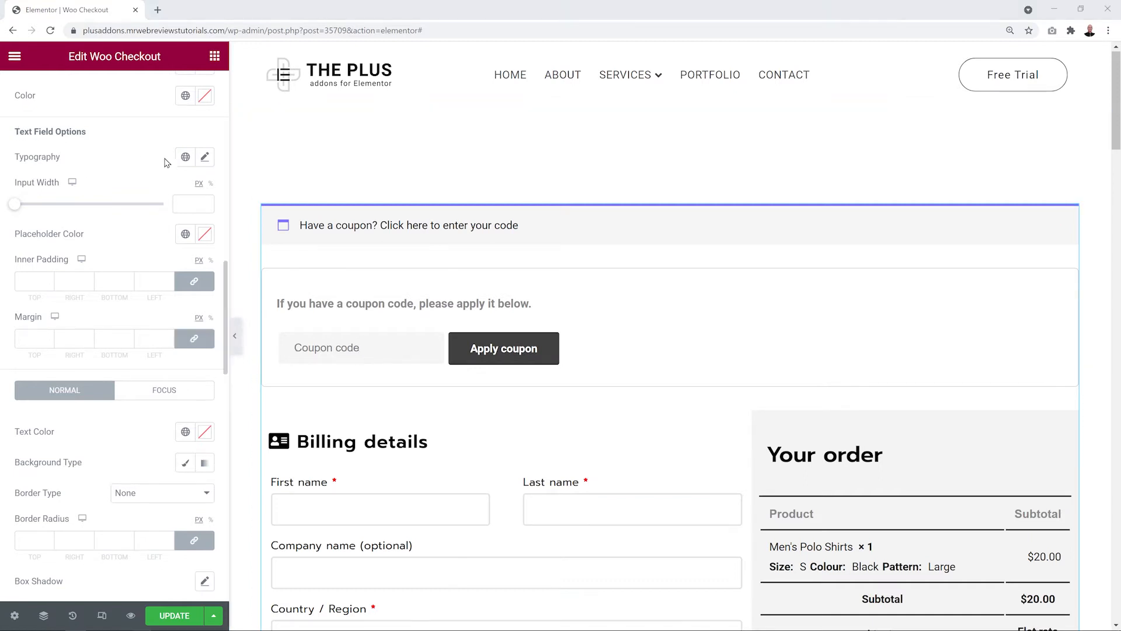
left_click_drag(16, 206, 120, 213)
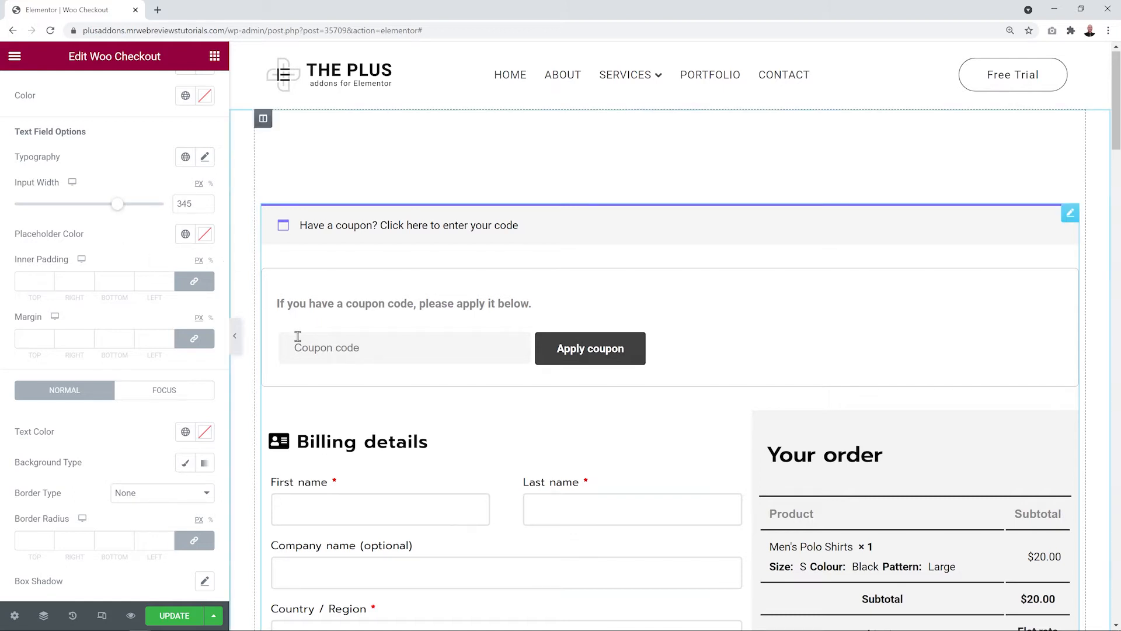
left_click(211, 238)
left_click(194, 291)
left_click(164, 262)
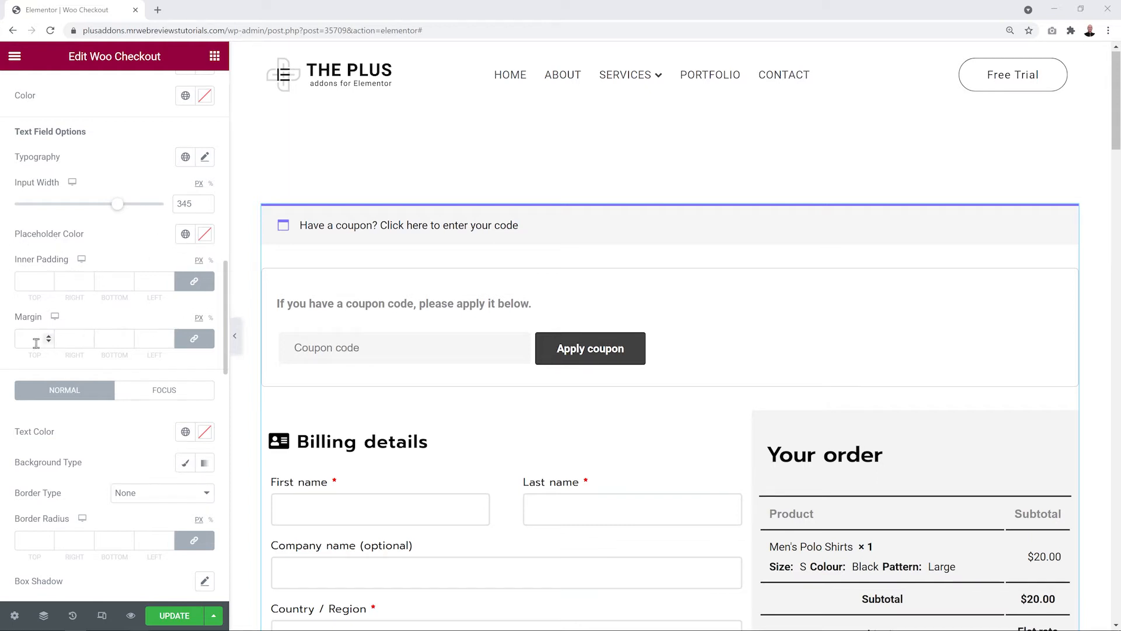
Step: Give the coupon code field a classic background in light gray #EAEAEA for its normal state
scroll(171, 312, "down", 3)
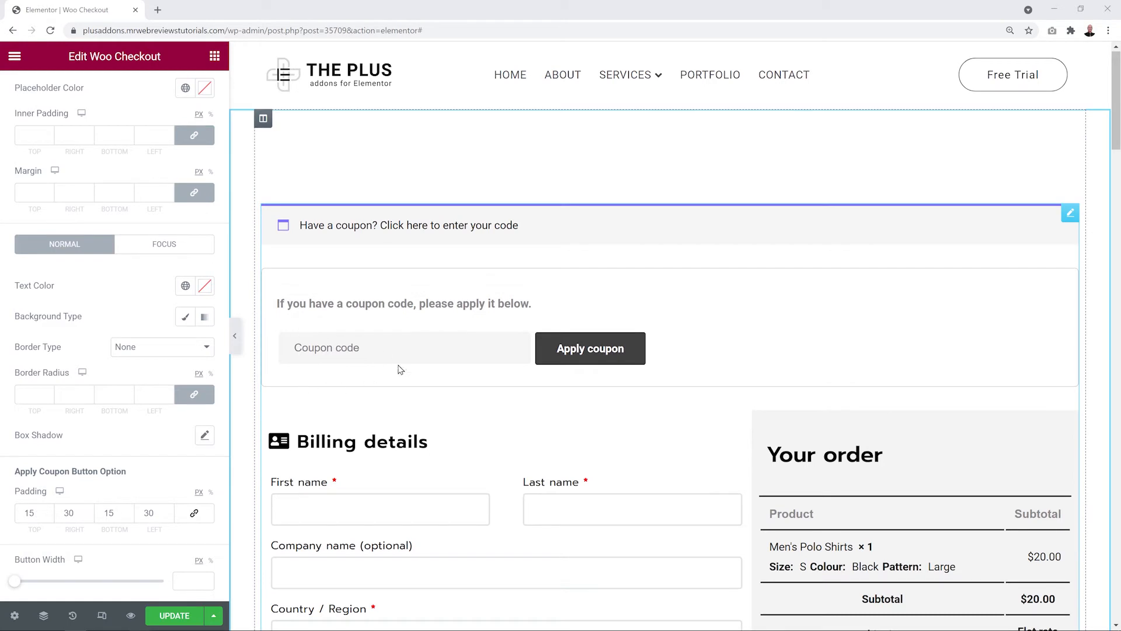
left_click(185, 320)
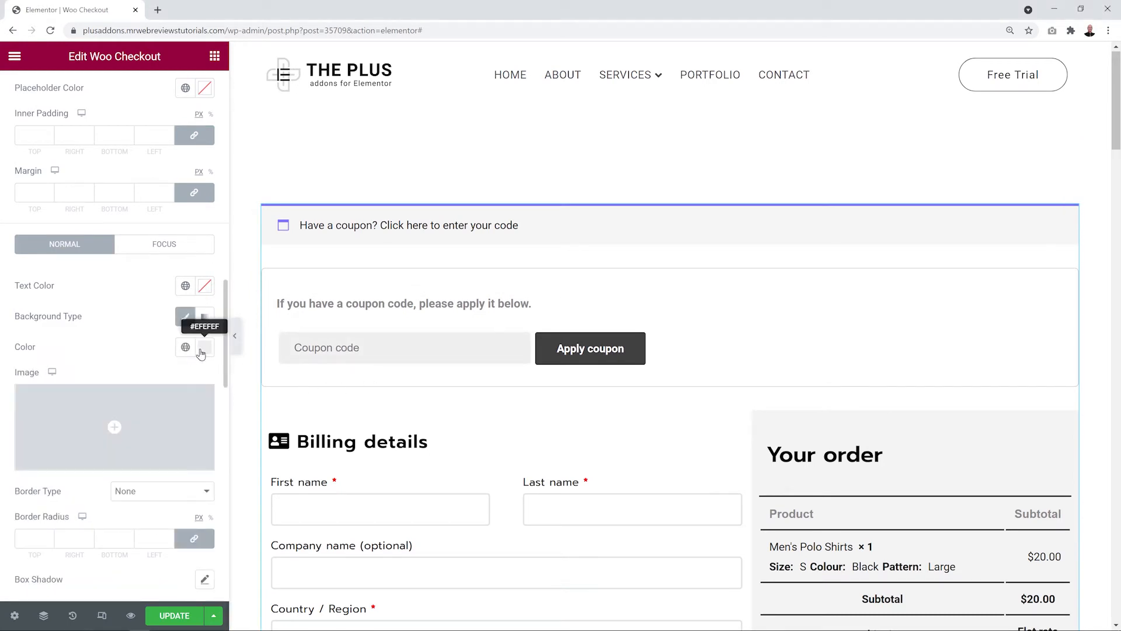
left_click(202, 349)
type("#EAEAEA")
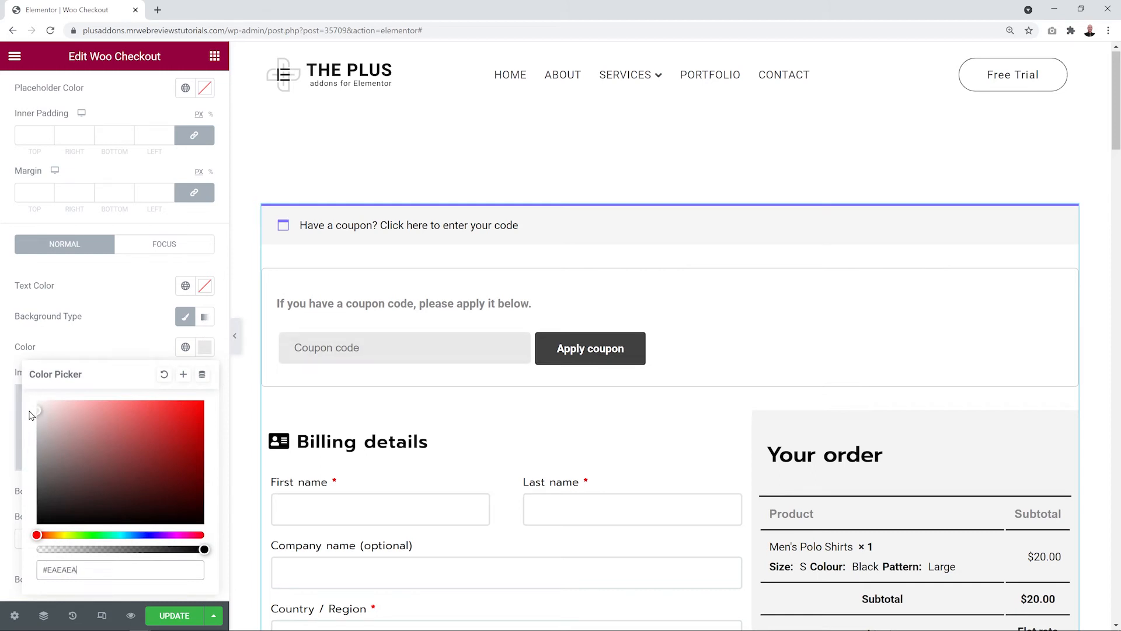
left_click(183, 317)
Step: Give the coupon code field a dashed 2 px border in black #000000 for its normal state
scroll(117, 424, "down", 3)
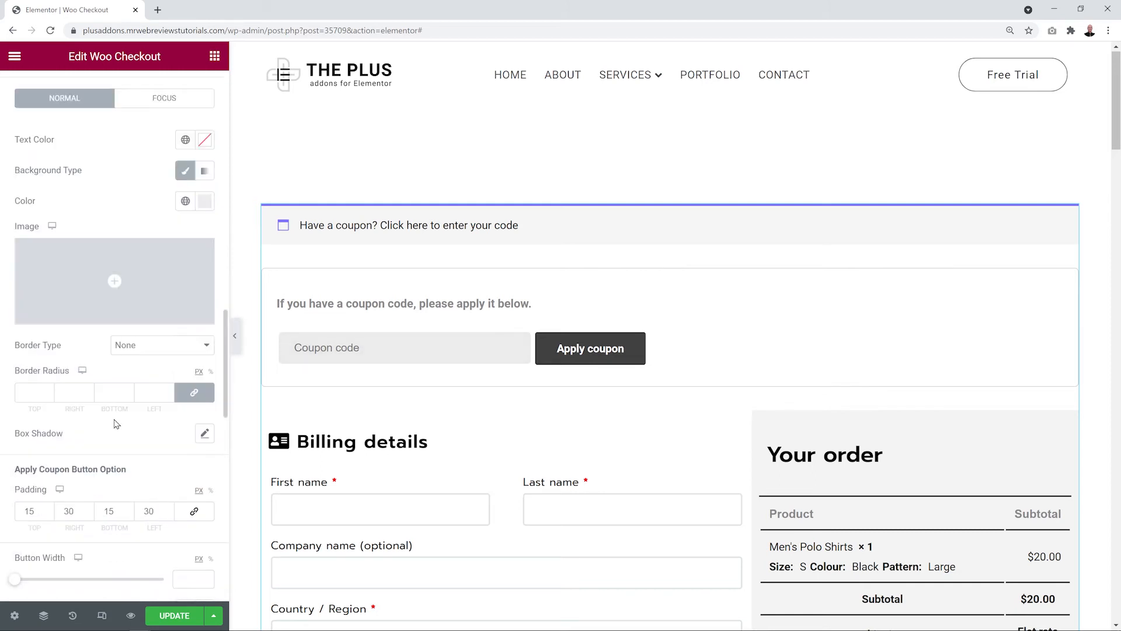
left_click(204, 347)
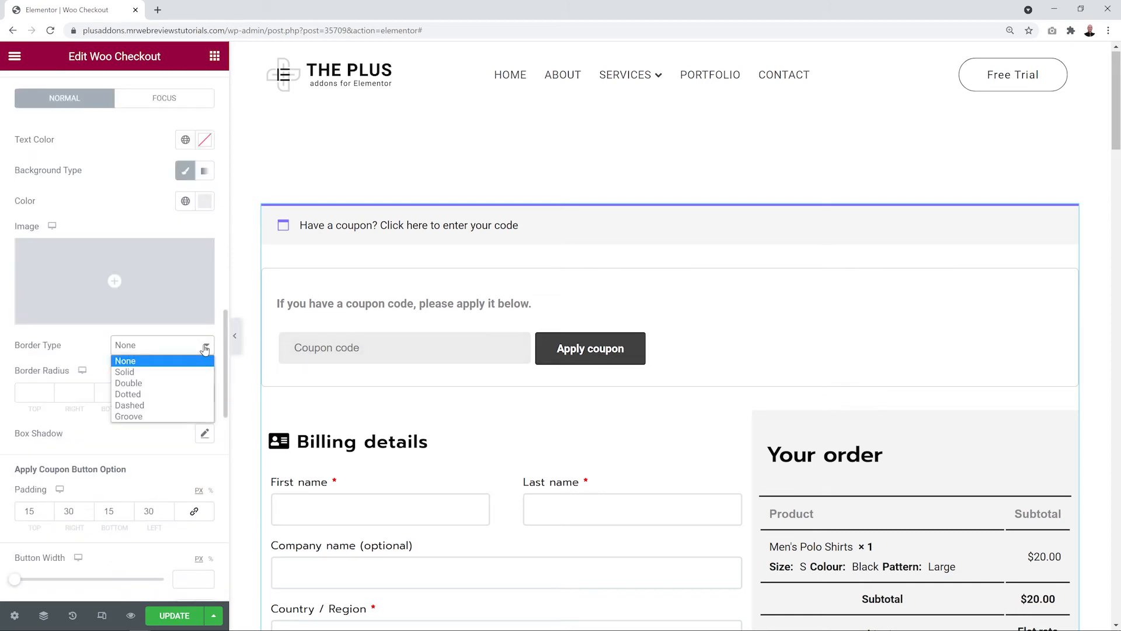
left_click(151, 405)
left_click(30, 392)
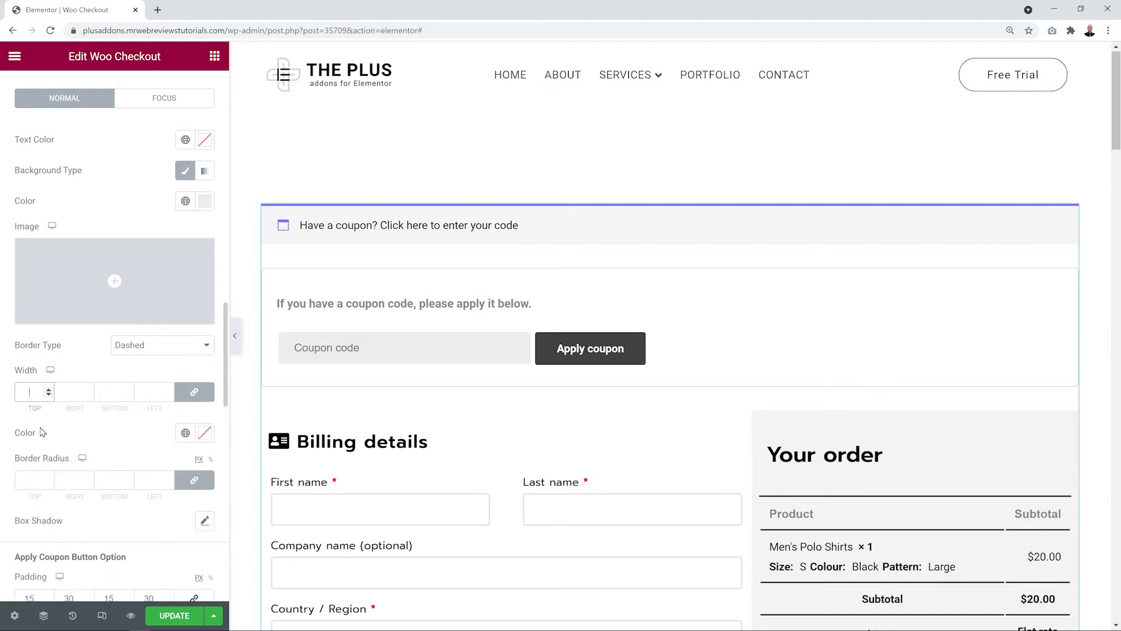
type("2")
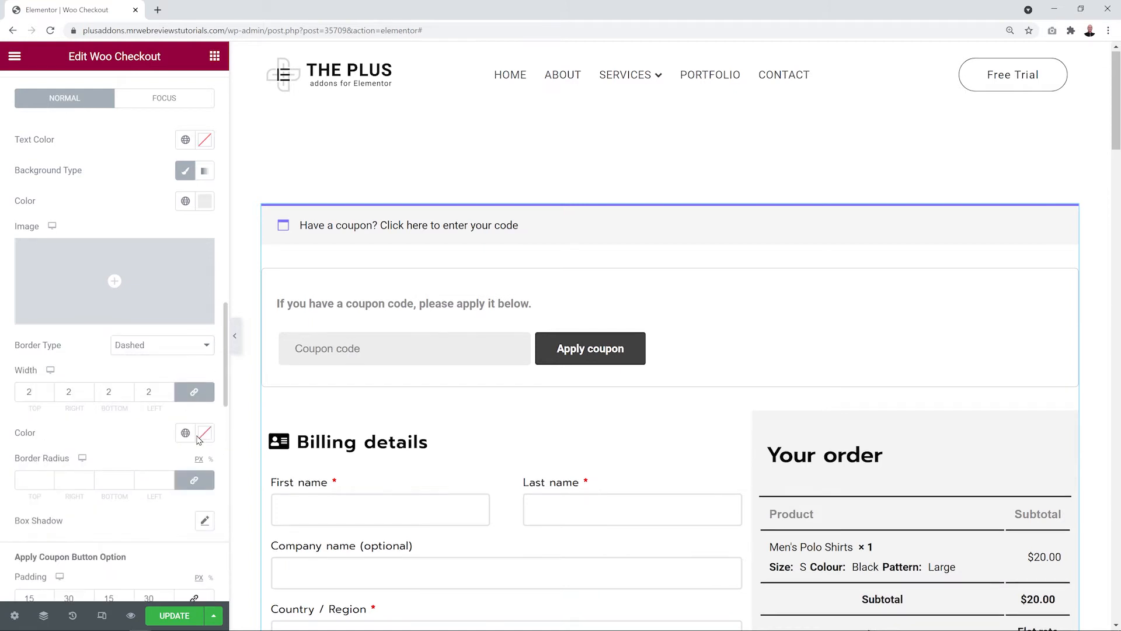
left_click(205, 438)
left_click_drag(165, 326, 2, 374)
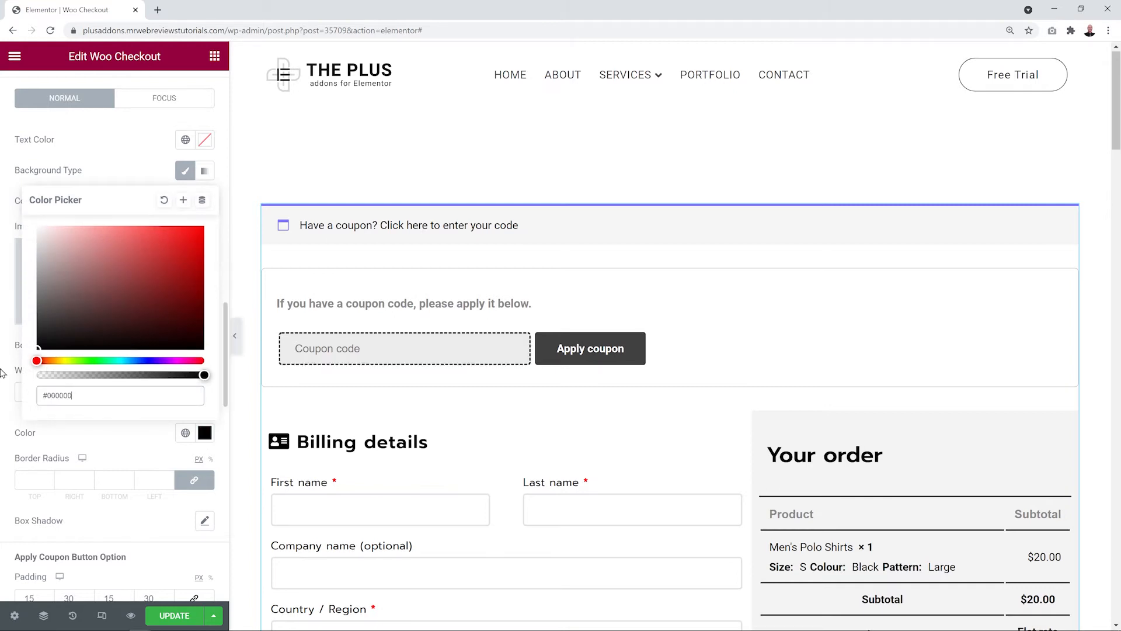
left_click(106, 446)
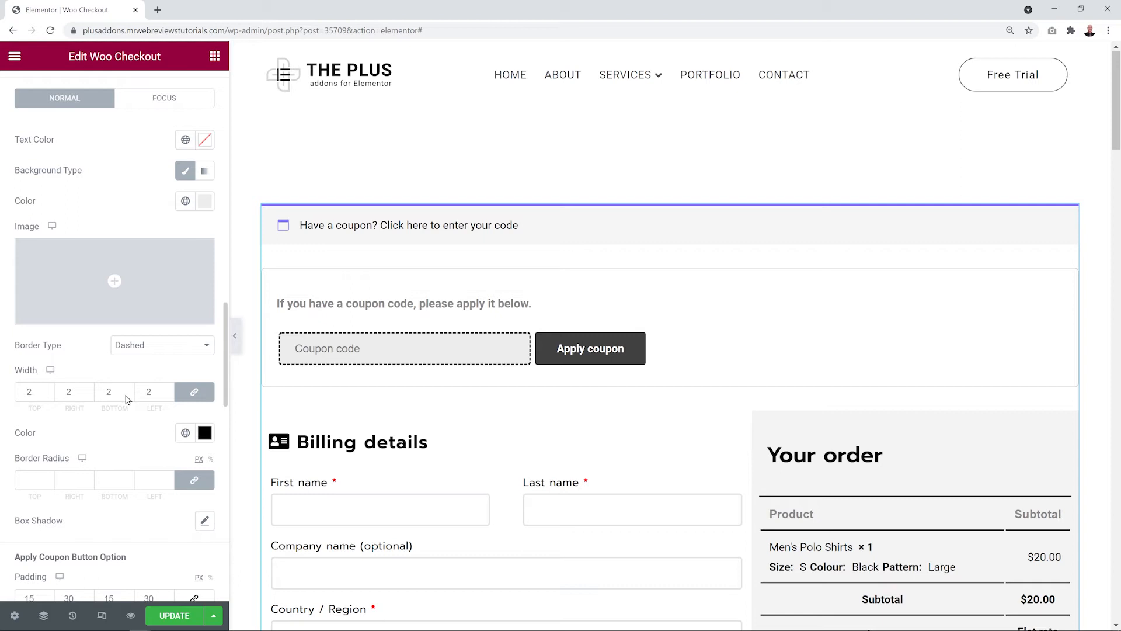
Step: Style the coupon code field's focus state with a light pink classic background and a dashed 2 px light red border
left_click(157, 105)
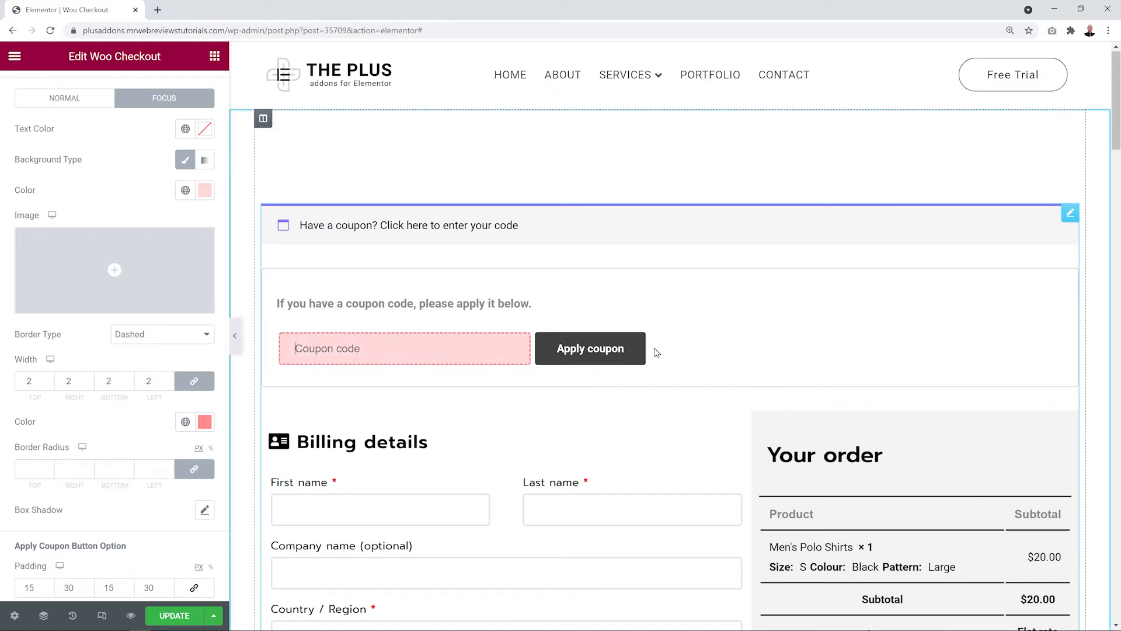
left_click(733, 355)
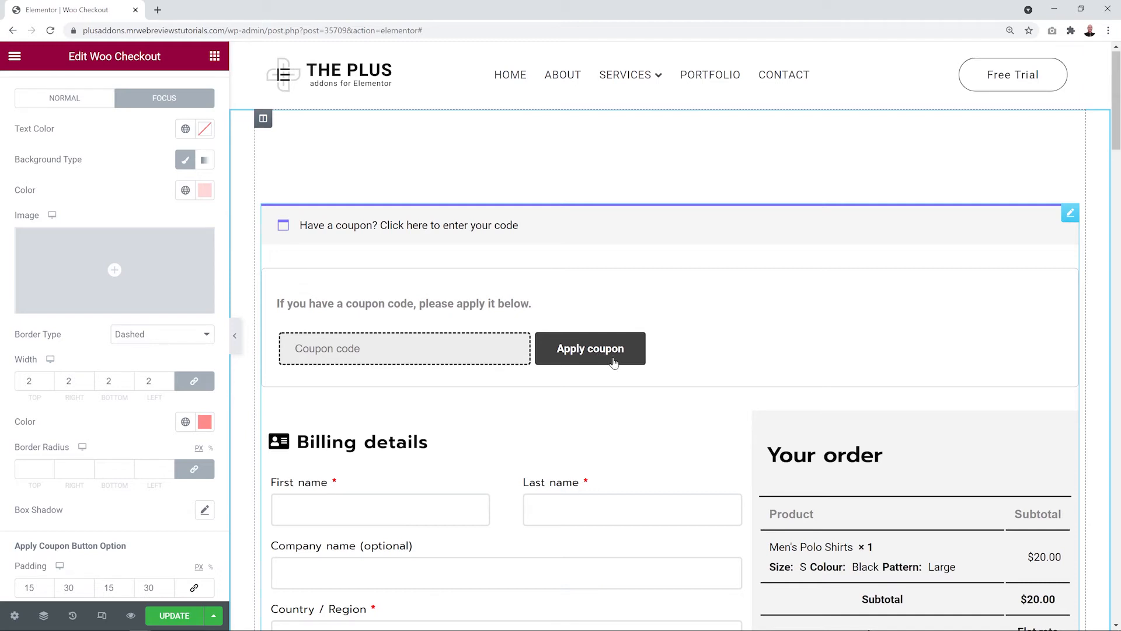
Step: Set the Apply Coupon button's width to 167 px
scroll(223, 399, "down", 5)
left_click_drag(222, 399, 217, 434)
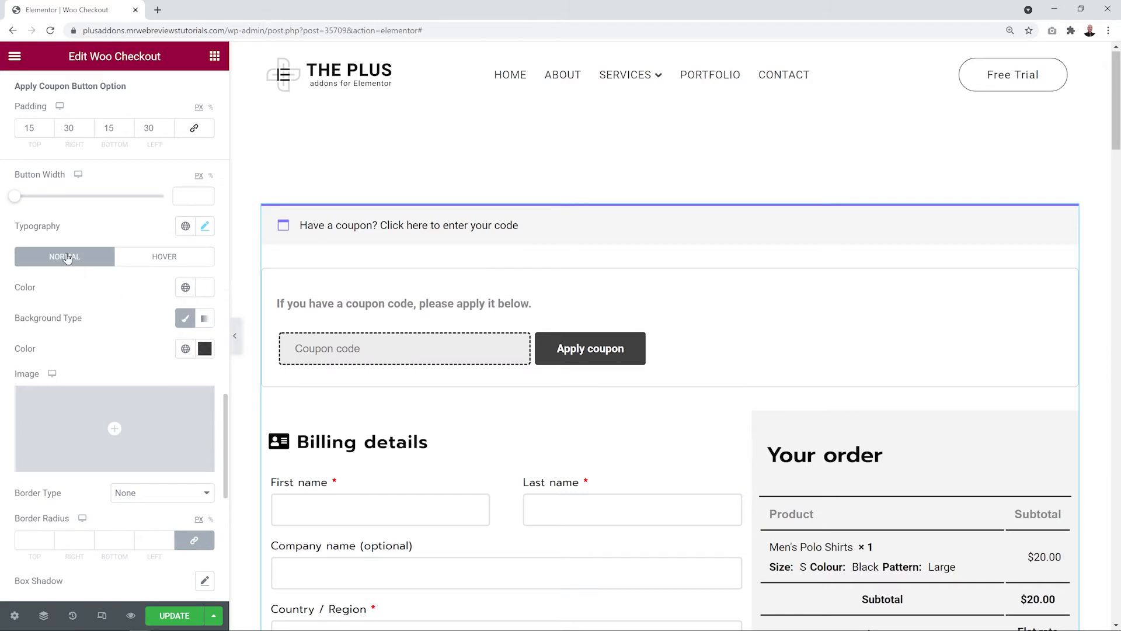
left_click_drag(16, 200, 67, 202)
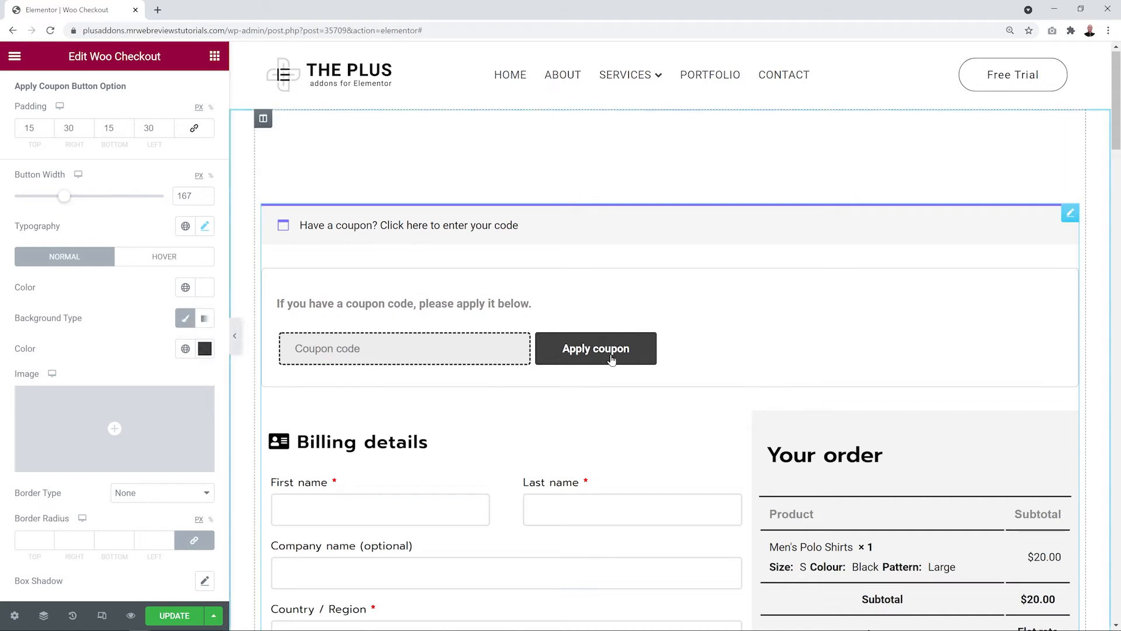
Step: Give the Apply Coupon button's hover state a classic background with a custom color
left_click(164, 258)
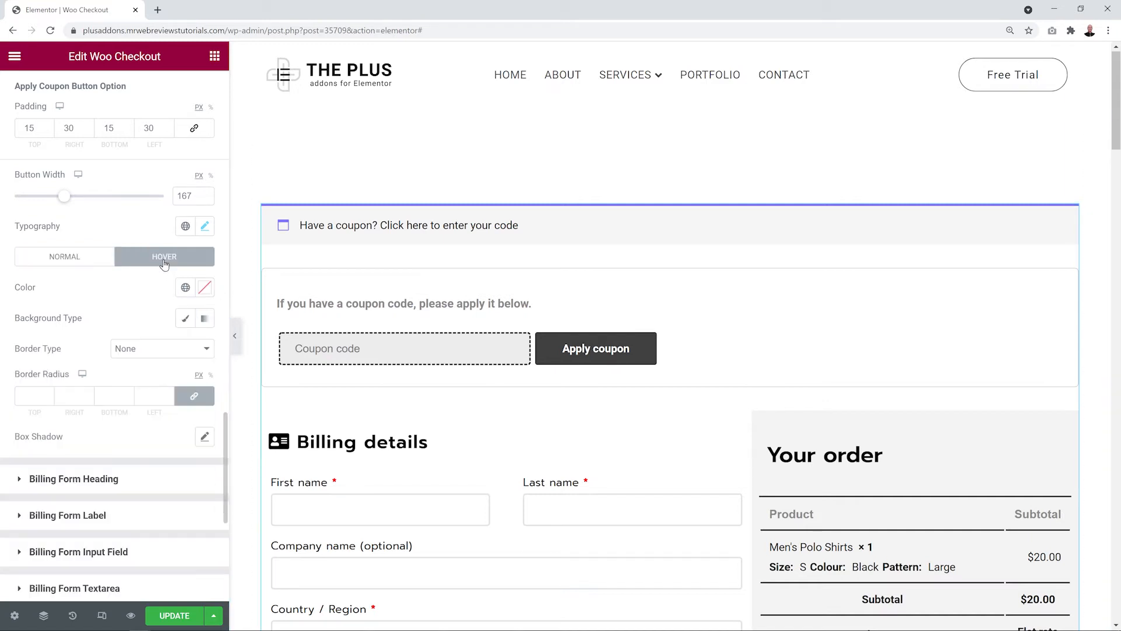
left_click(185, 320)
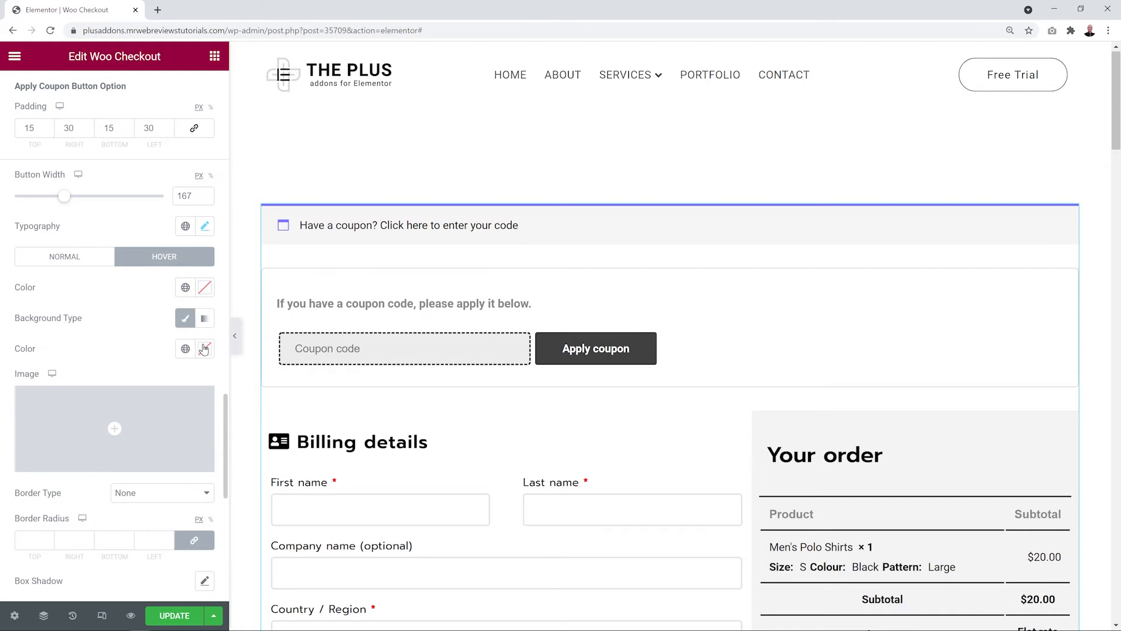
left_click(204, 348)
mouse_move(125, 420)
left_mouse_down()
mouse_move(106, 391)
mouse_move(123, 391)
left_mouse_up()
left_click(128, 336)
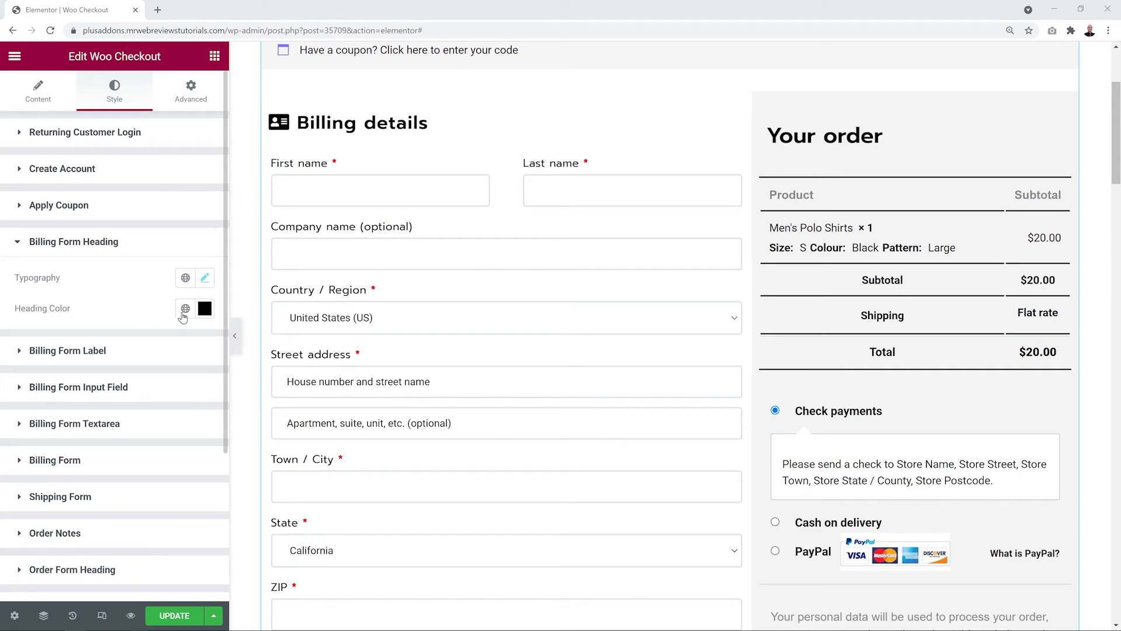
Step: Try red #FF0000 as the billing form heading color and return it to black
left_click(204, 308)
left_click_drag(125, 456, 222, 343)
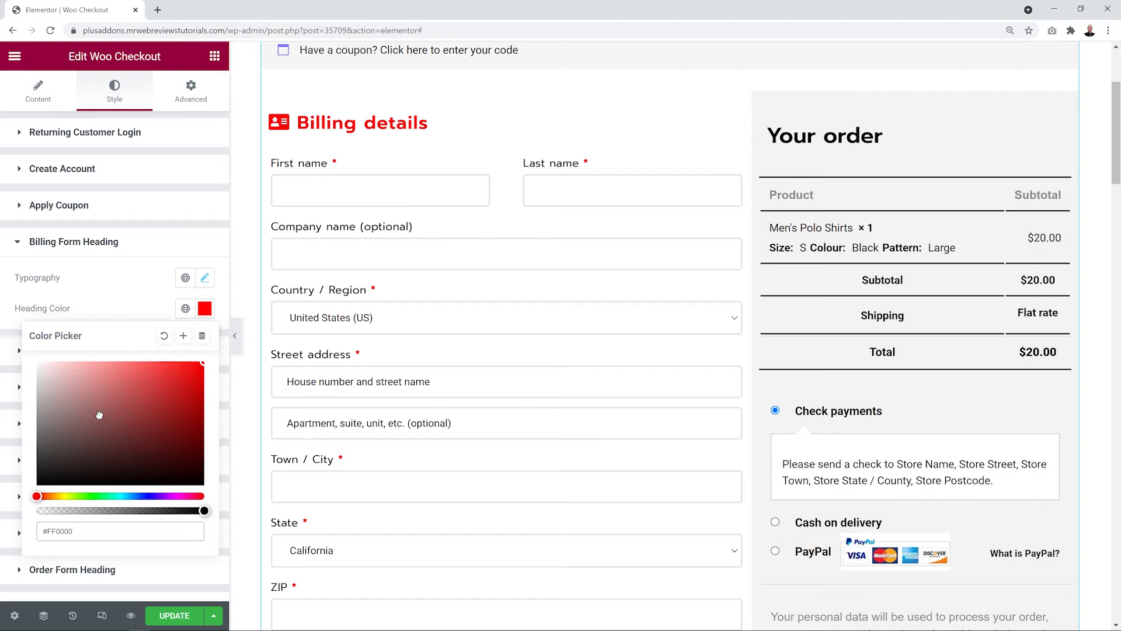
left_click_drag(99, 415, 31, 466)
left_click(114, 298)
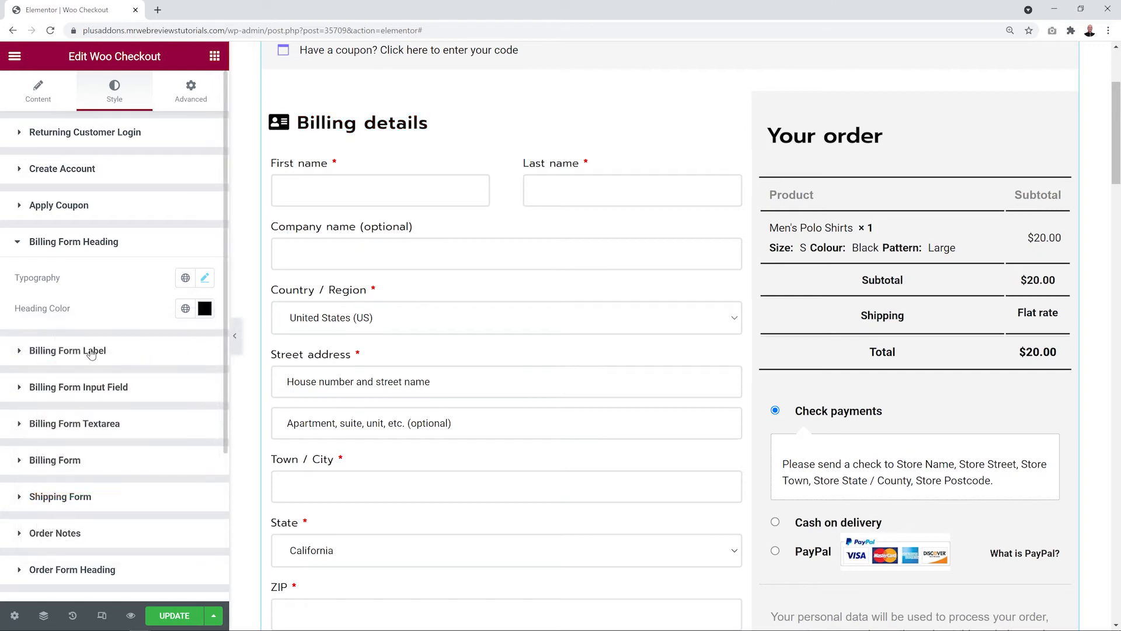
Step: Try red #FF0000 as the billing form label color and return it to black
left_click(73, 357)
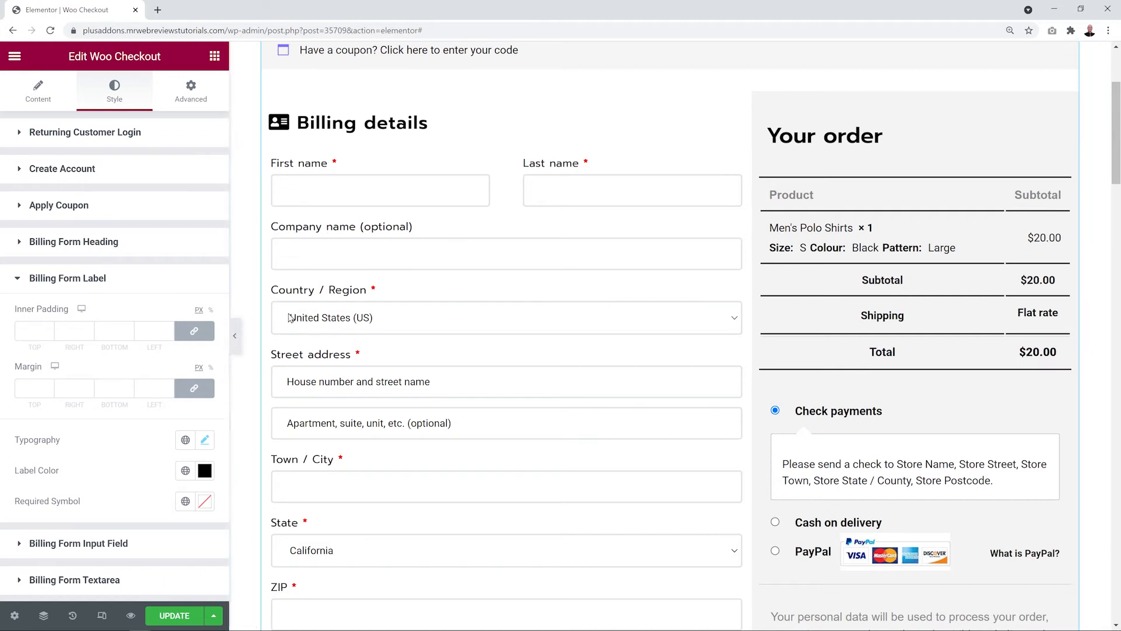
left_click(205, 470)
left_click_drag(202, 271, 227, 257)
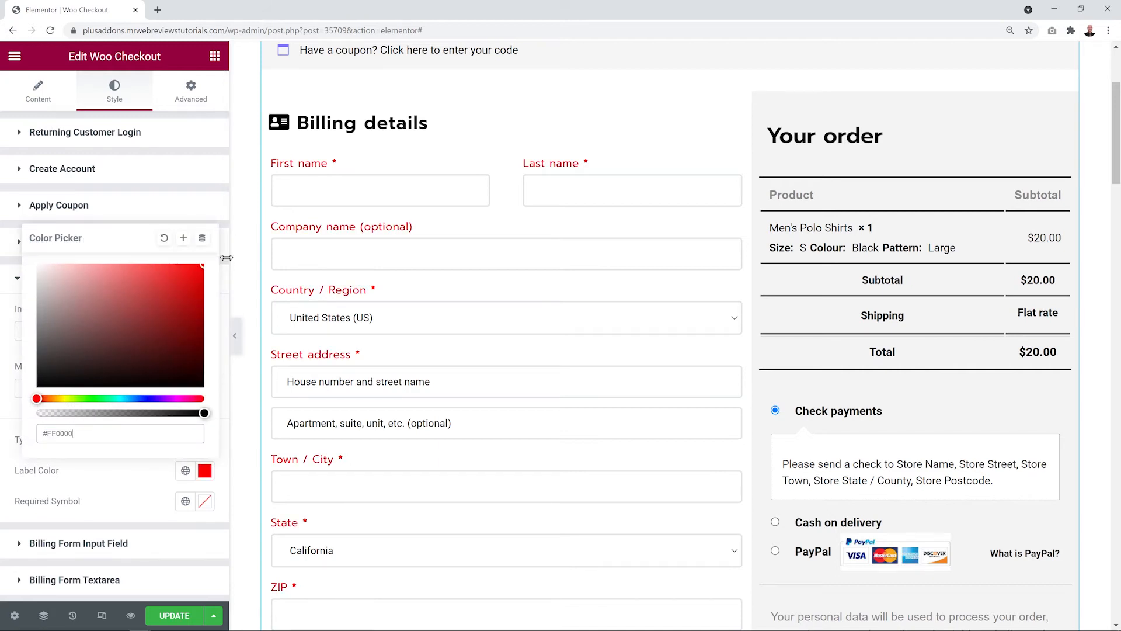
left_click_drag(87, 355, 95, 470)
left_click(119, 482)
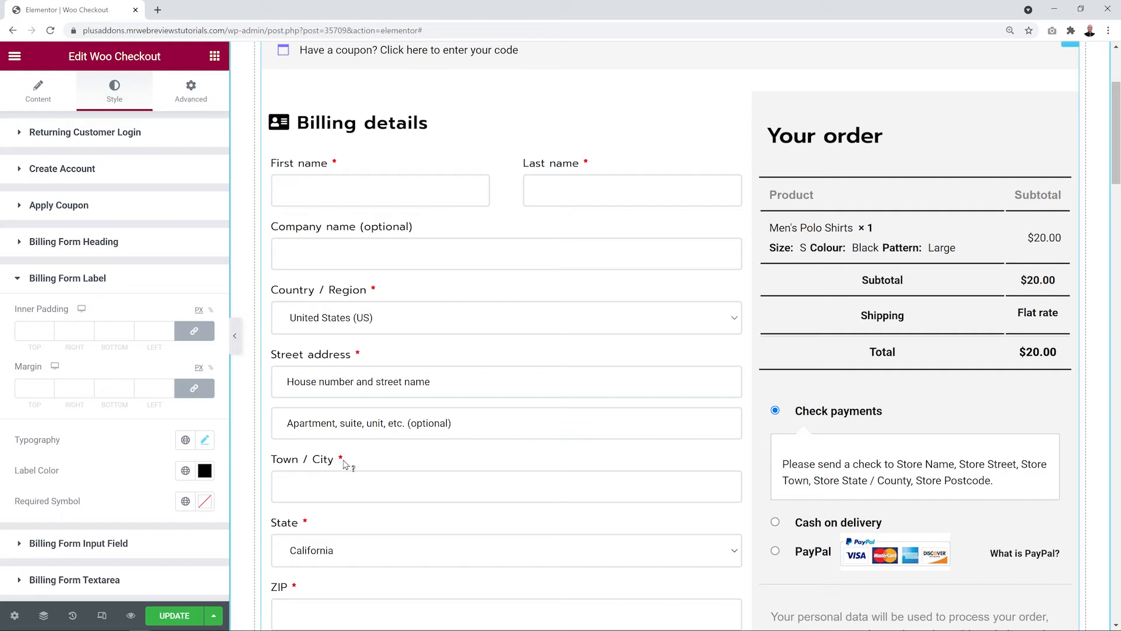
Step: Try a different color for the billing form labels' required symbol and reset it to the default
left_click(205, 501)
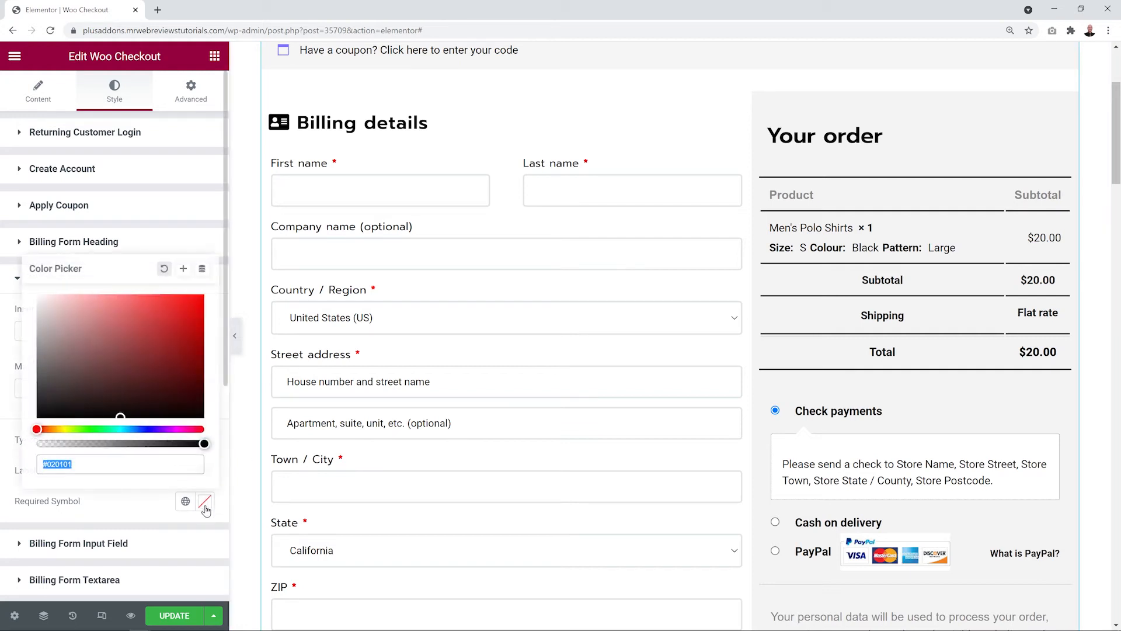
mouse_move(91, 361)
left_mouse_down()
mouse_move(82, 376)
mouse_move(76, 366)
left_mouse_up()
left_click(164, 268)
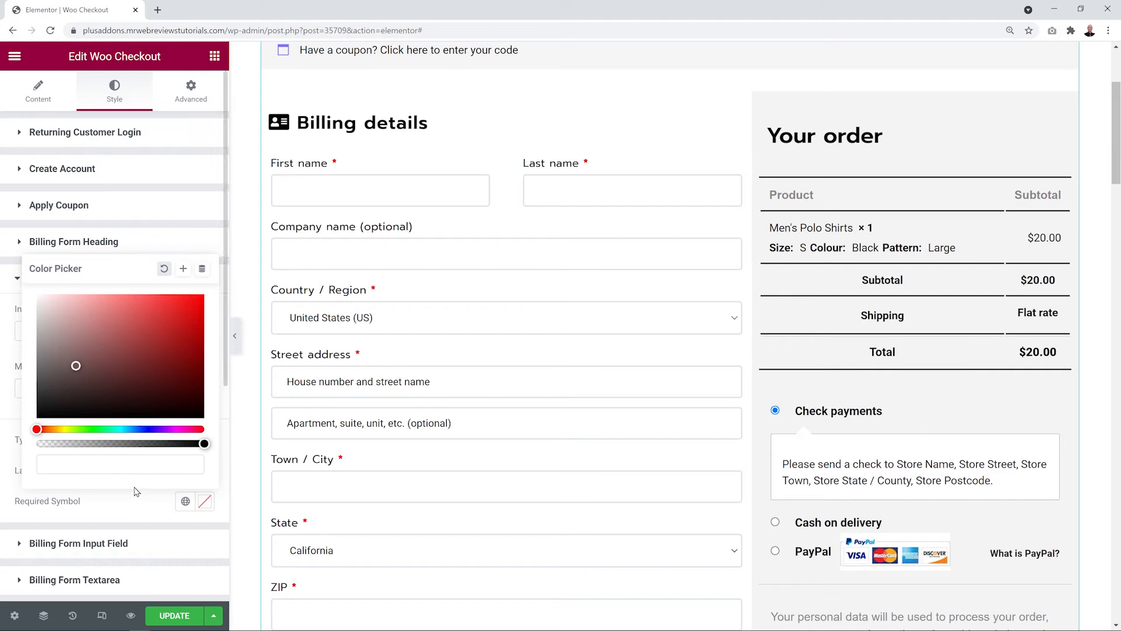
left_click(136, 496)
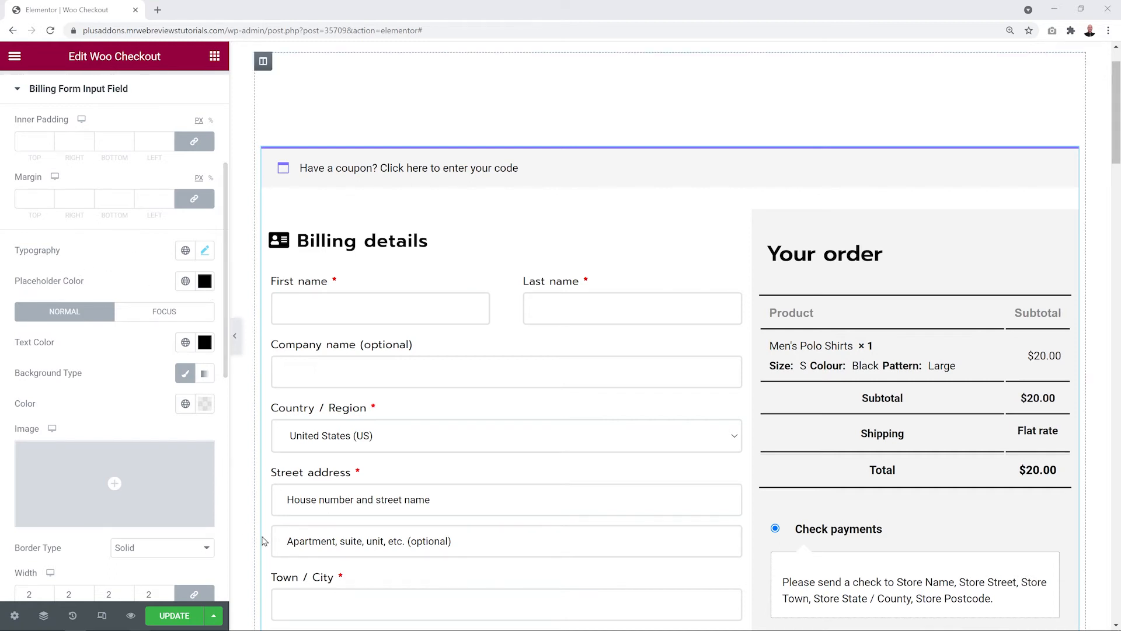
Step: Try red #FF0000 as the billing form input fields' placeholder color and return it to black
scroll(380, 513, "down", 2)
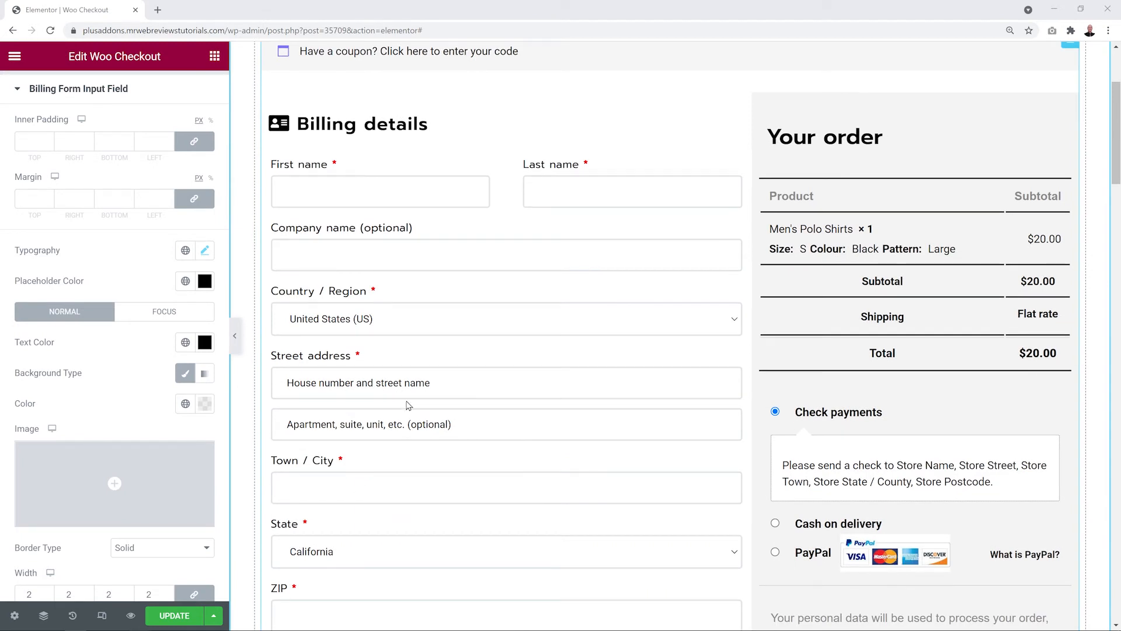
left_click(205, 281)
type("#FF0000")
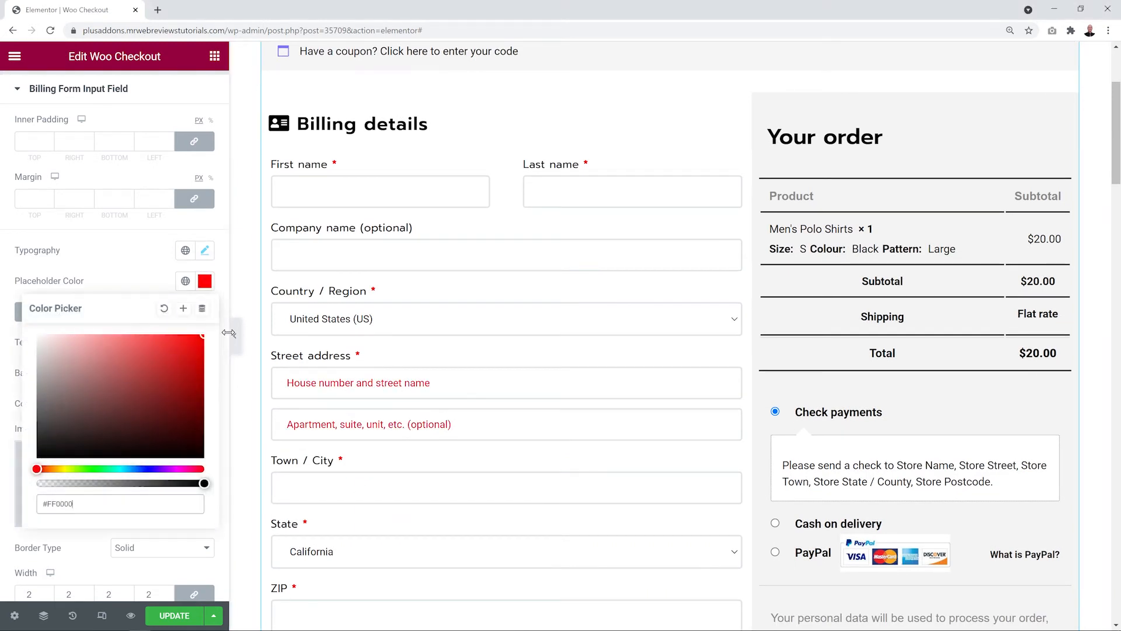
left_click_drag(115, 378, 50, 433)
left_click_drag(50, 433, 33, 461)
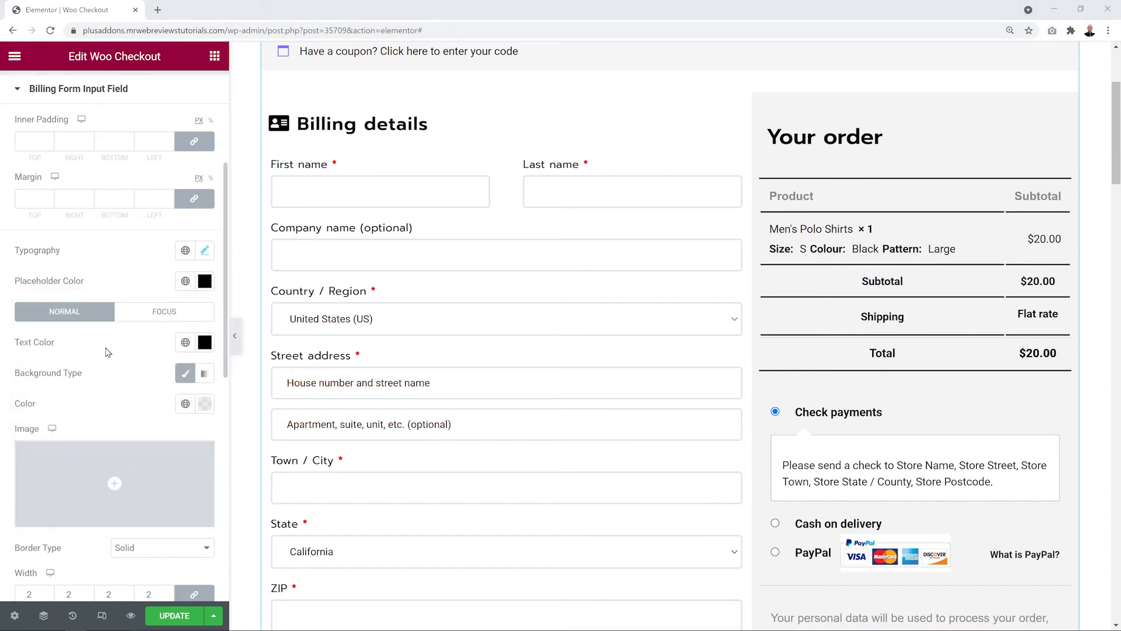
Step: Set the billing form input fields' normal-state background to a fully opaque light gray
left_click_drag(224, 263, 223, 331)
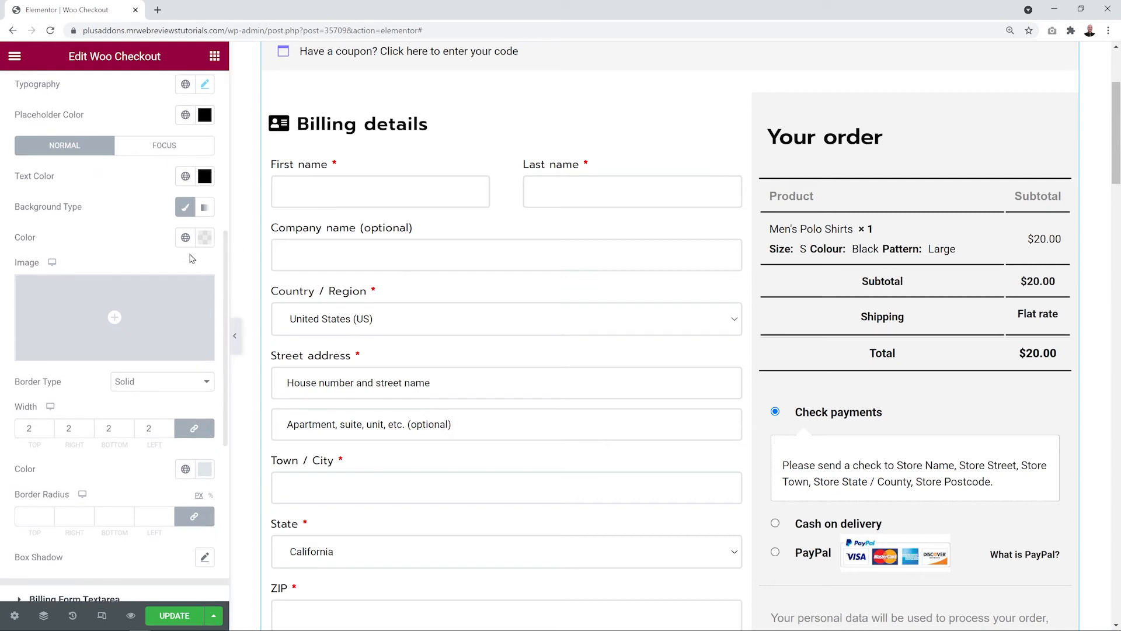
left_click(205, 237)
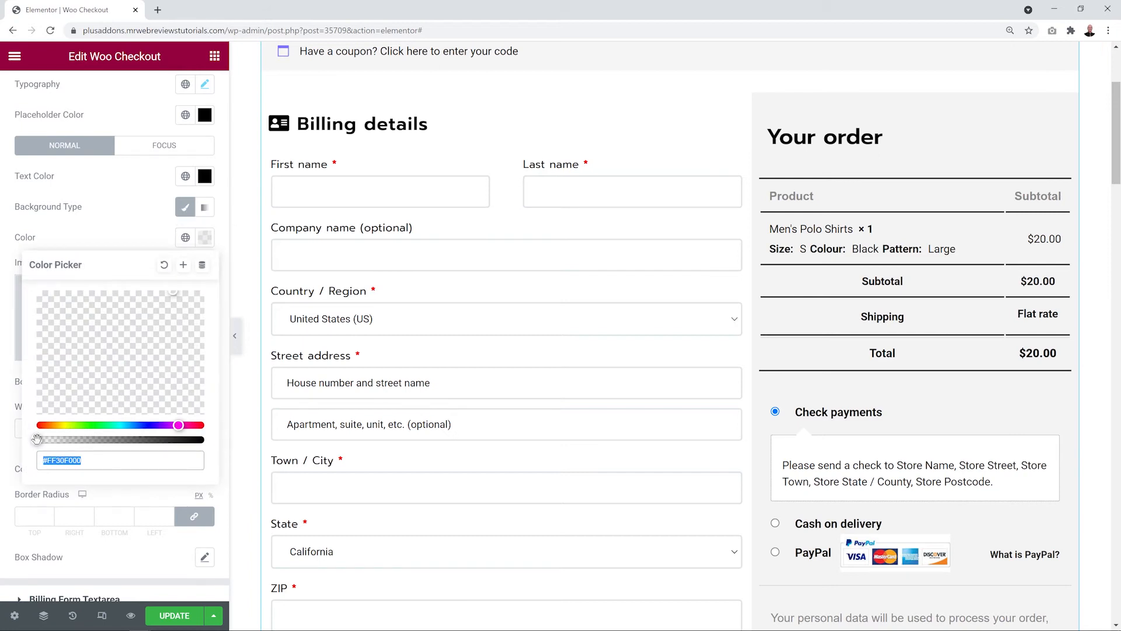
left_click_drag(37, 439, 205, 439)
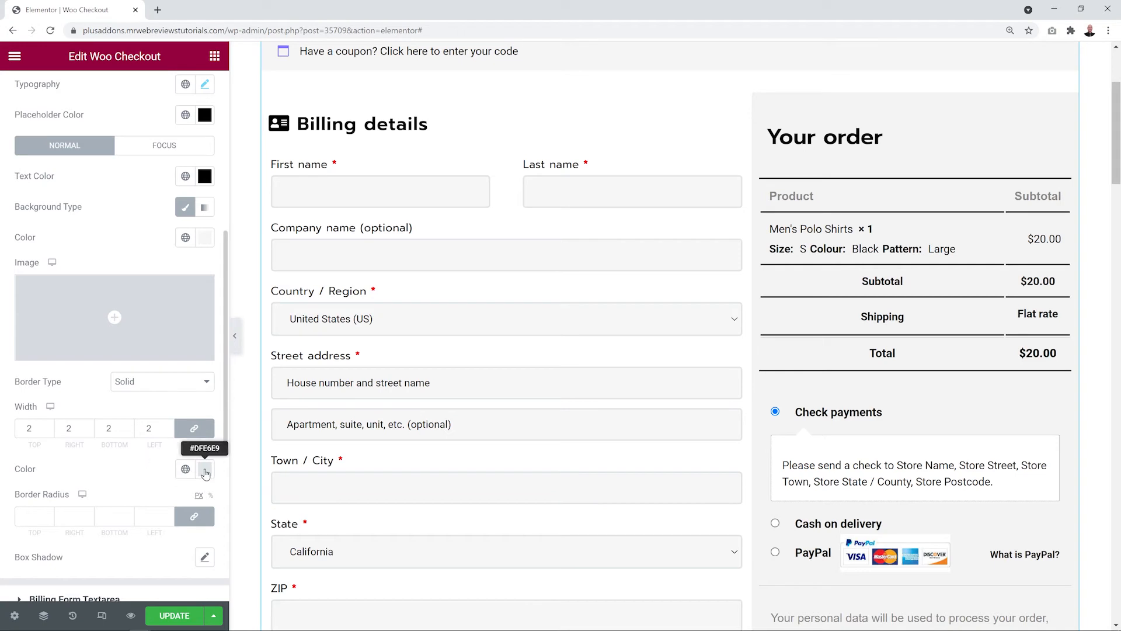
Step: Give the billing form input fields' focus state a classic light pink #FFE2E2 background and test it on the name and company fields
left_click(154, 151)
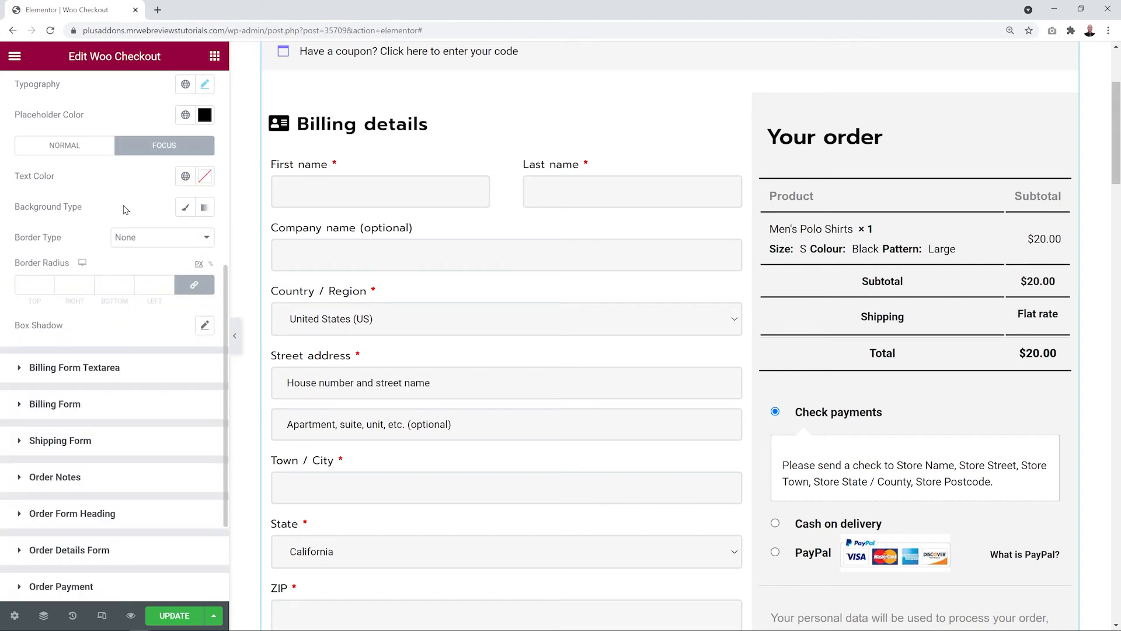
left_click(186, 209)
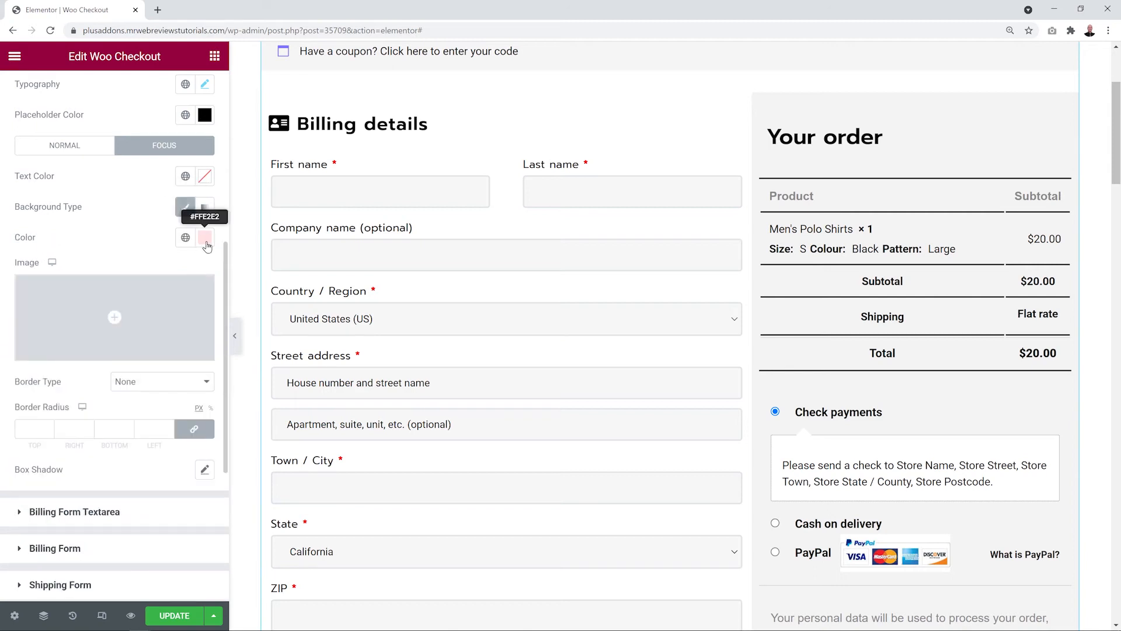
left_click(310, 187)
left_click(547, 200)
left_click(503, 251)
left_click(65, 145)
scroll(150, 513, "down", 1)
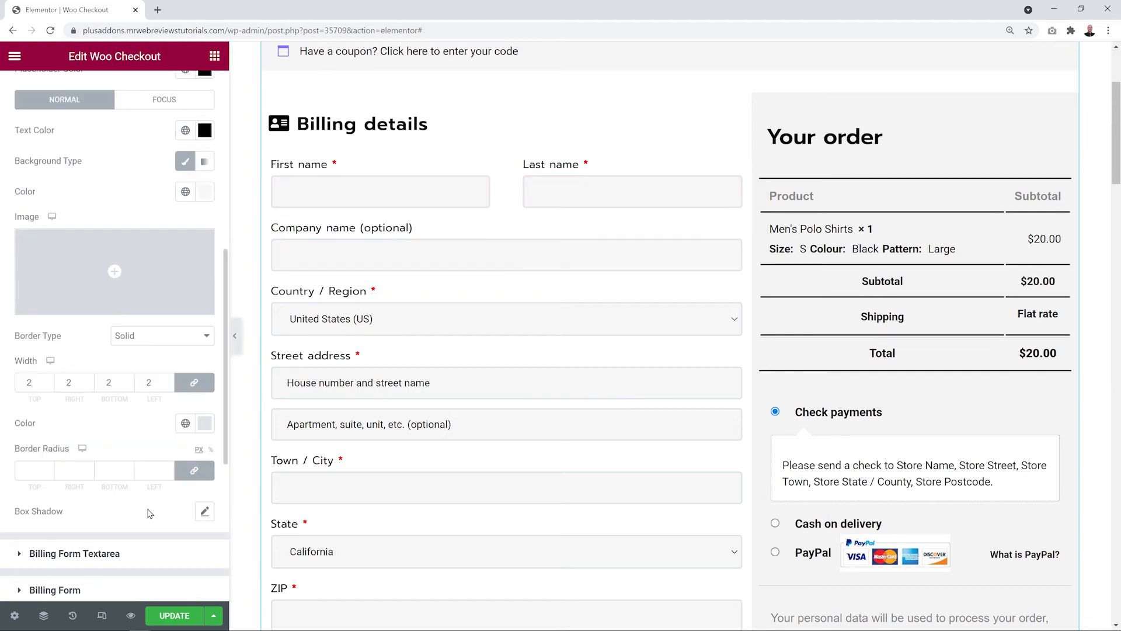
Step: Give the billing form textarea's normal state a classic background with a custom color, using the order notes field as reference
left_click(58, 553)
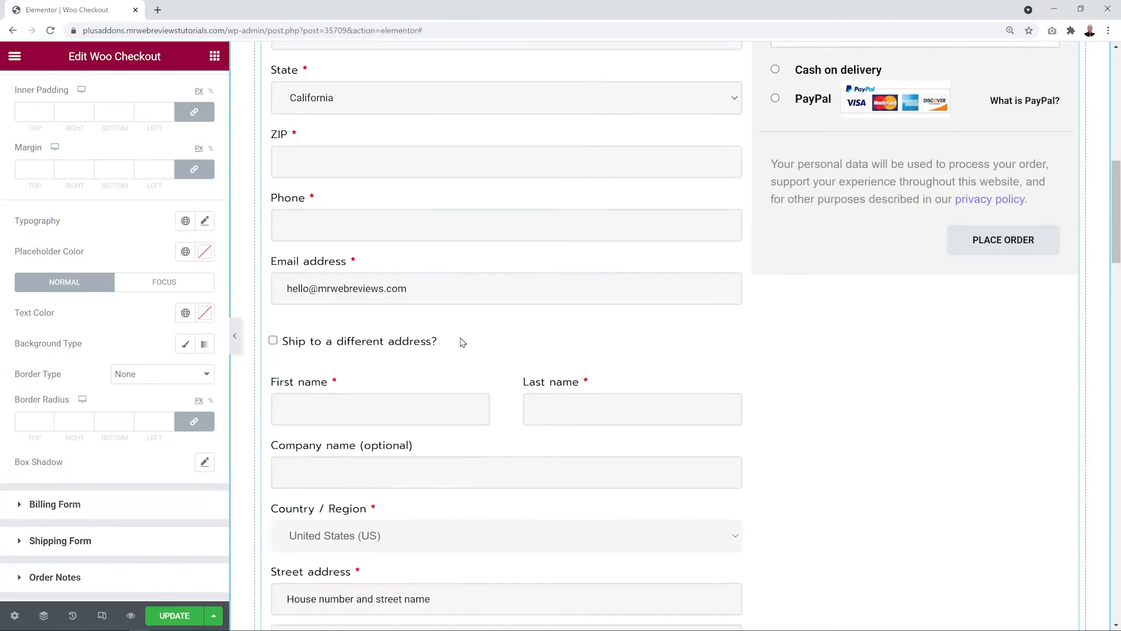
scroll(461, 340, "down", 5)
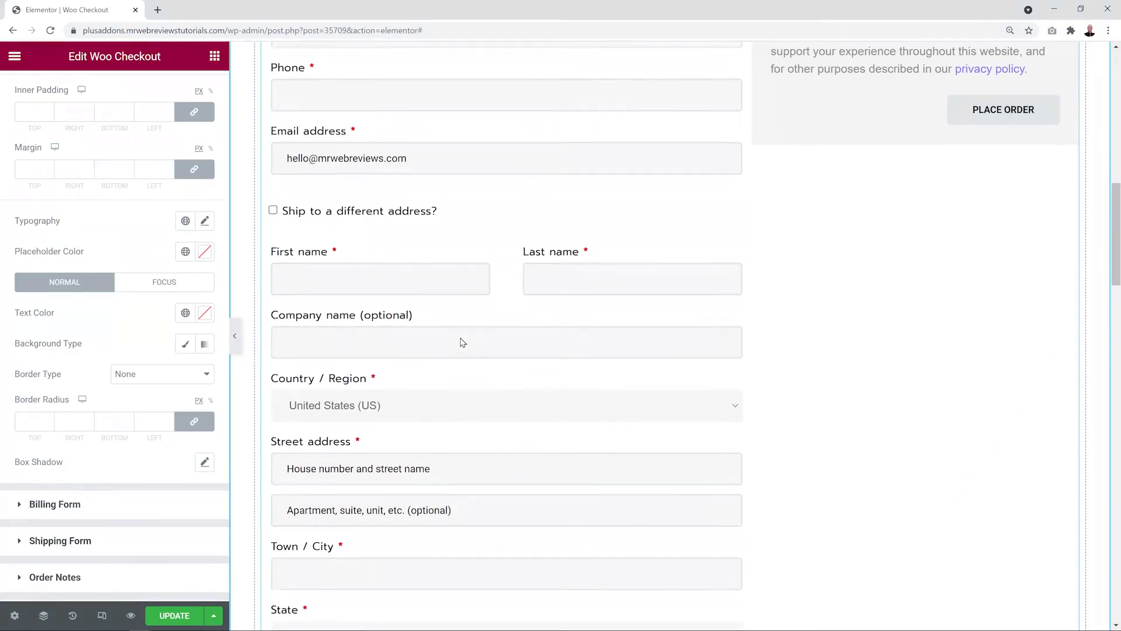
scroll(461, 342, "down", 1)
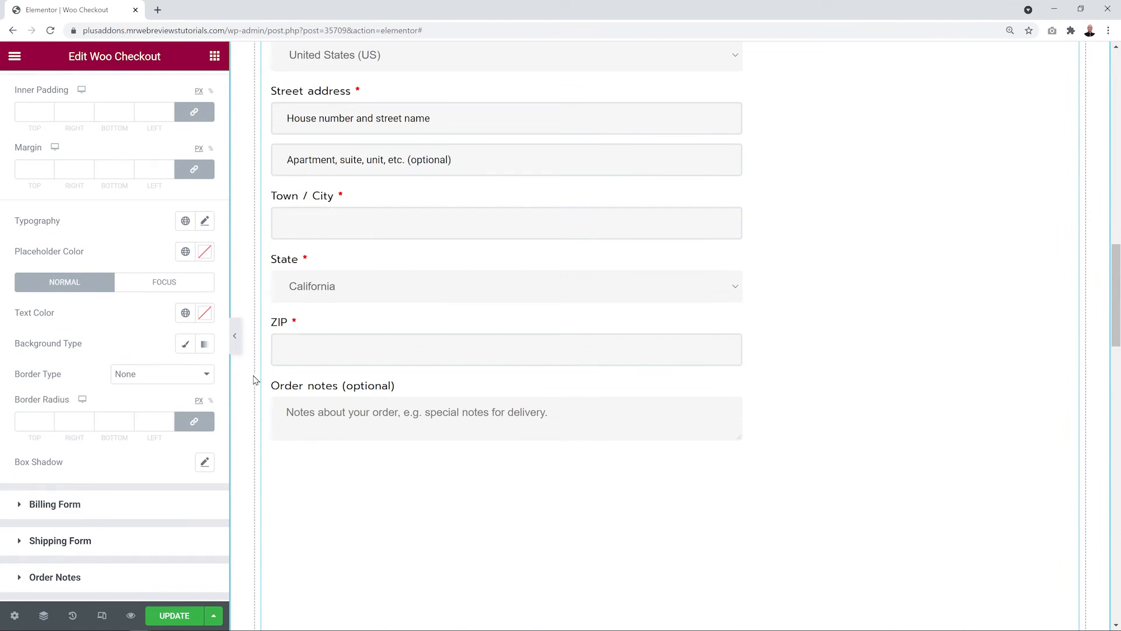
scroll(150, 356, "up", 1)
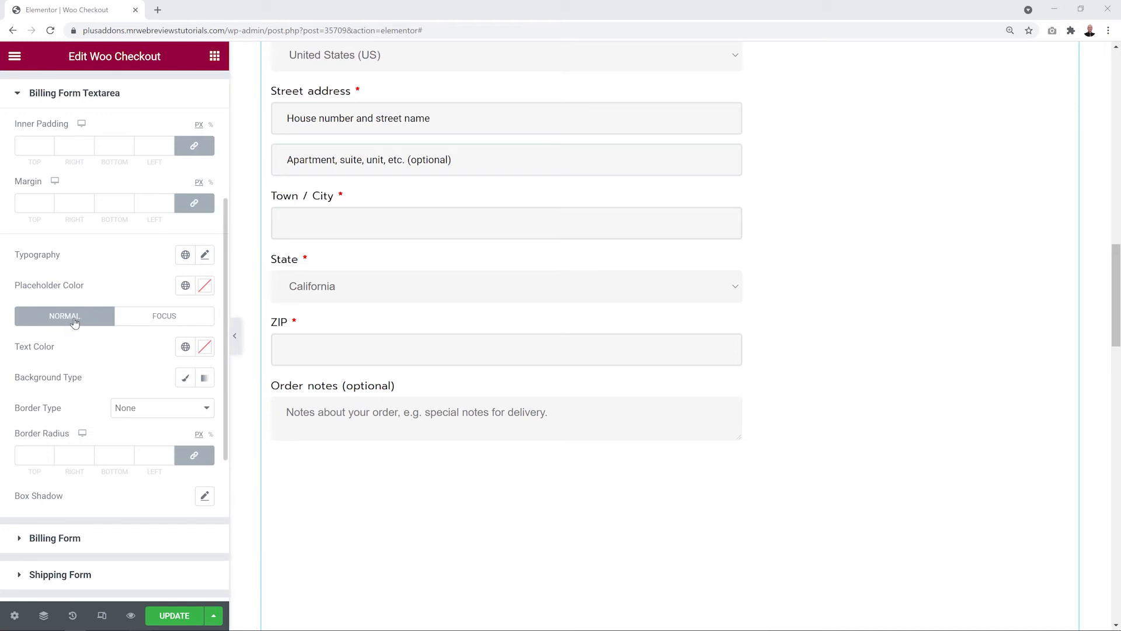
left_click(185, 378)
left_click(203, 413)
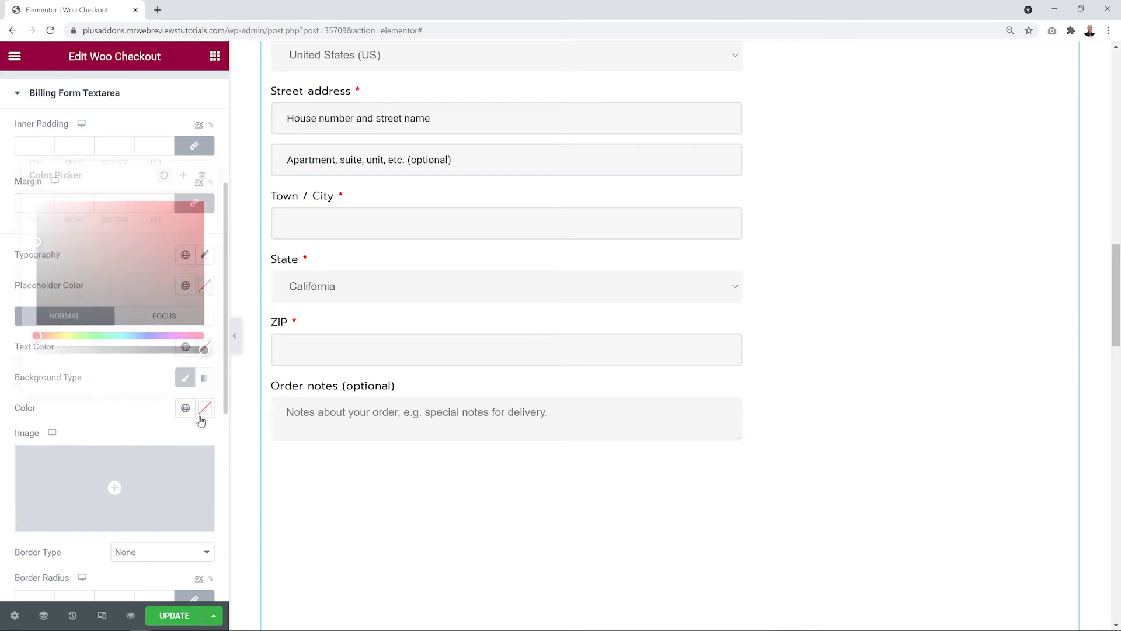
left_click(91, 201)
left_click_drag(90, 199, 77, 190)
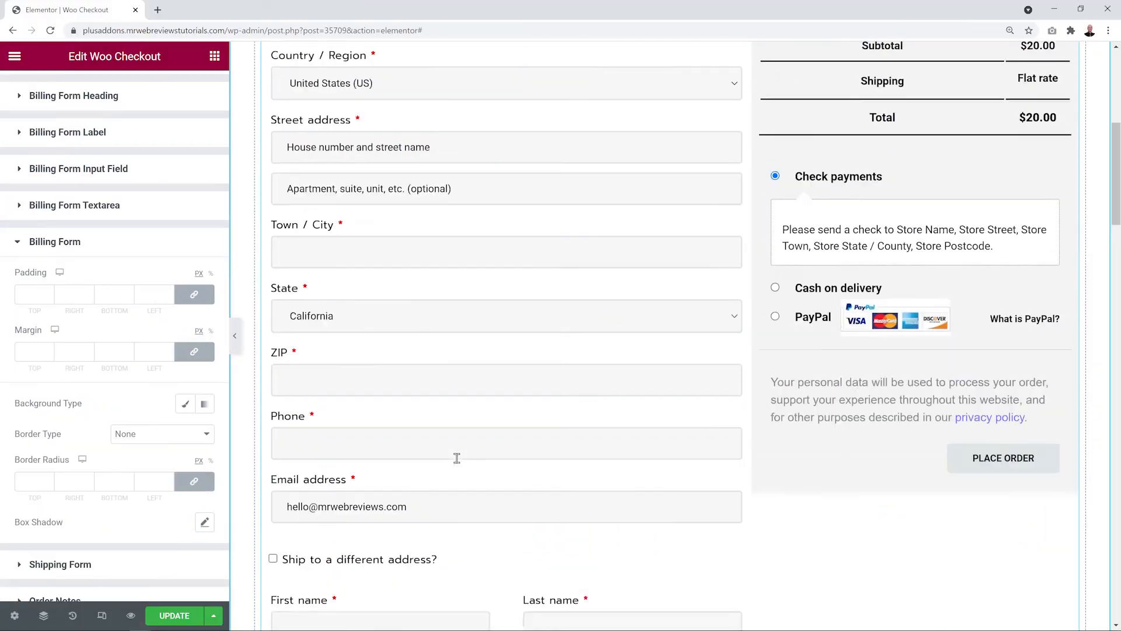
Step: Try a classic background in red #FF0000 on the whole billing form and reset the color
scroll(456, 456, "up", 5)
scroll(469, 293, "down", 1)
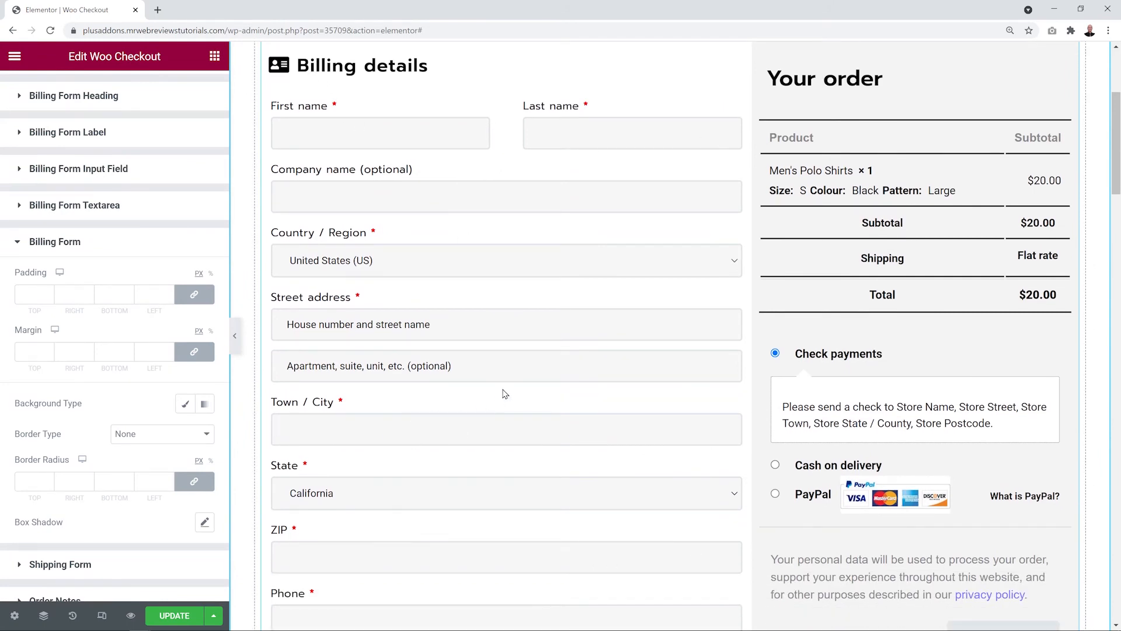
left_click(185, 404)
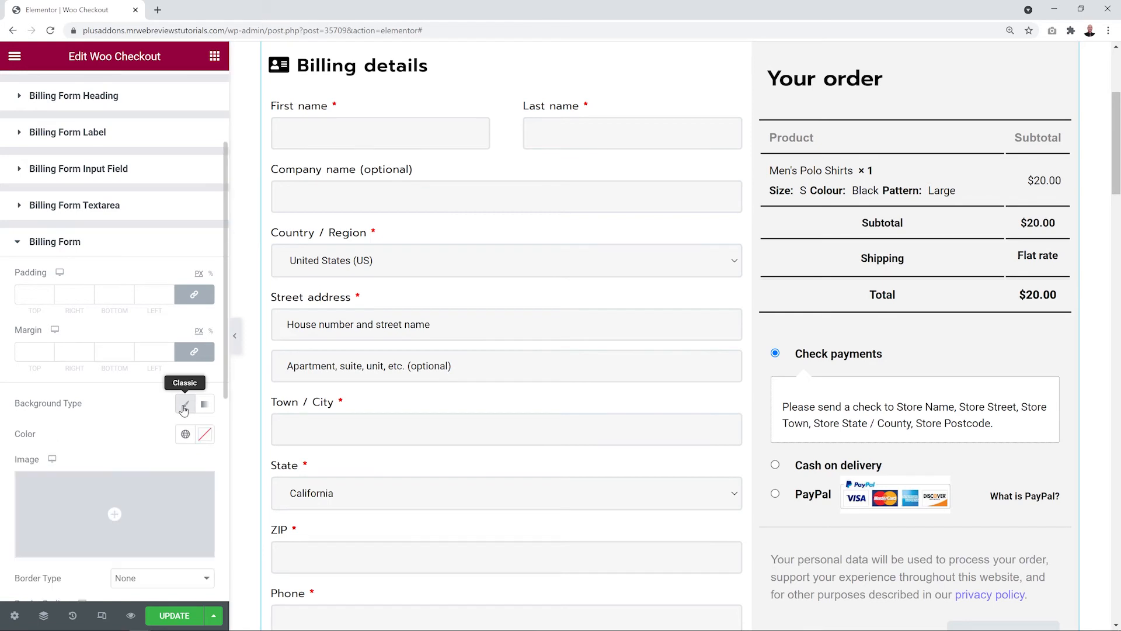
left_click(199, 435)
left_click_drag(122, 291, 218, 234)
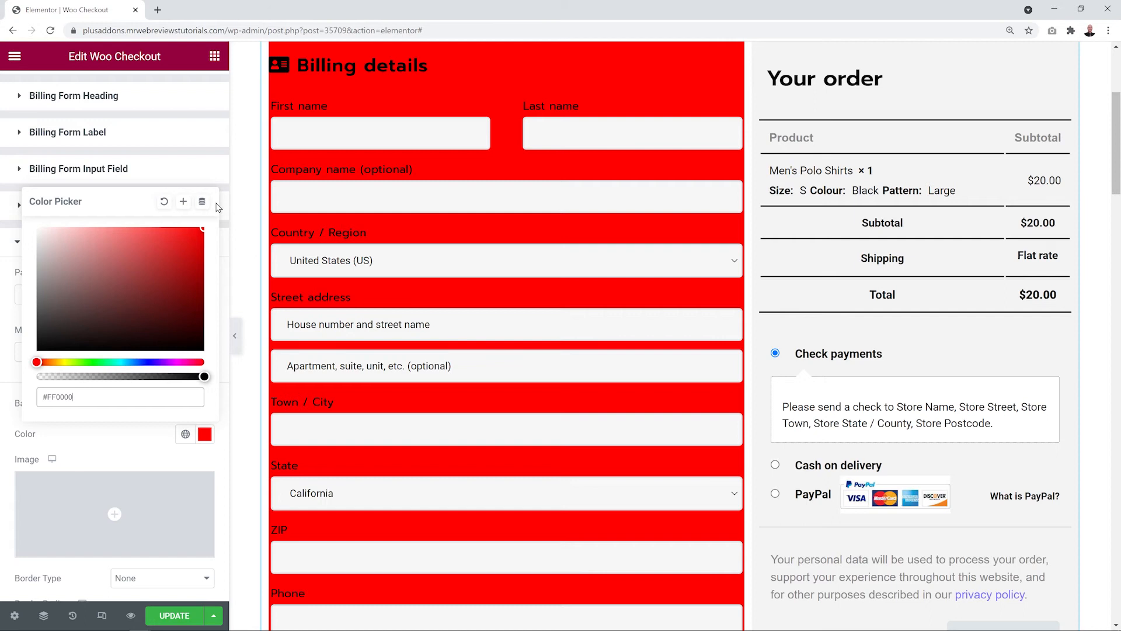
scroll(533, 258, "down", 5)
scroll(534, 259, "up", 6)
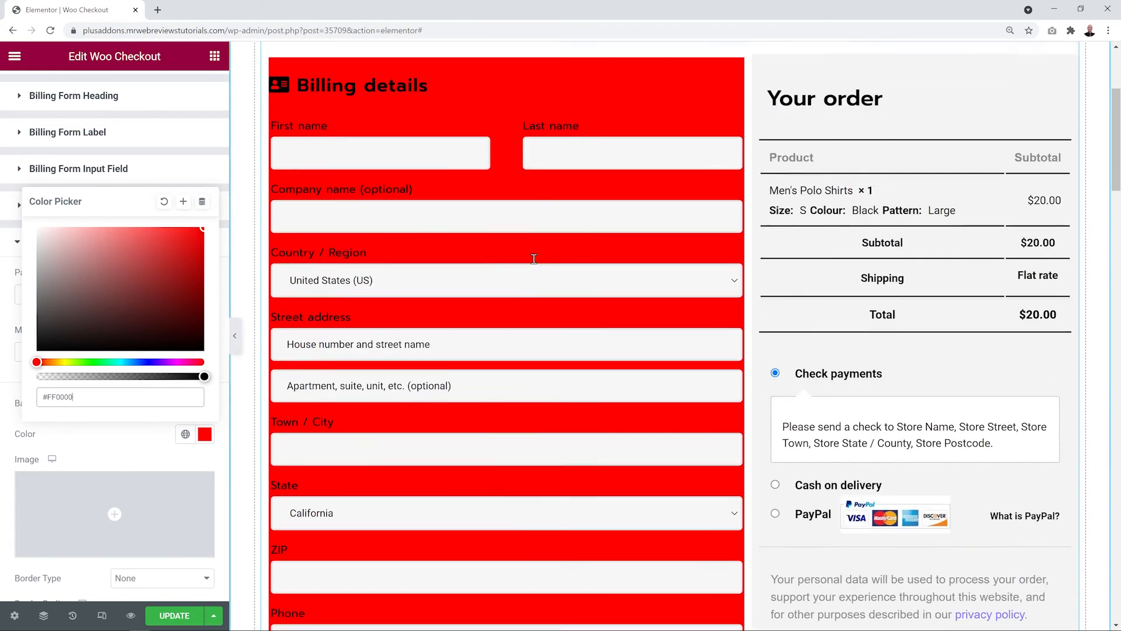
left_click(164, 201)
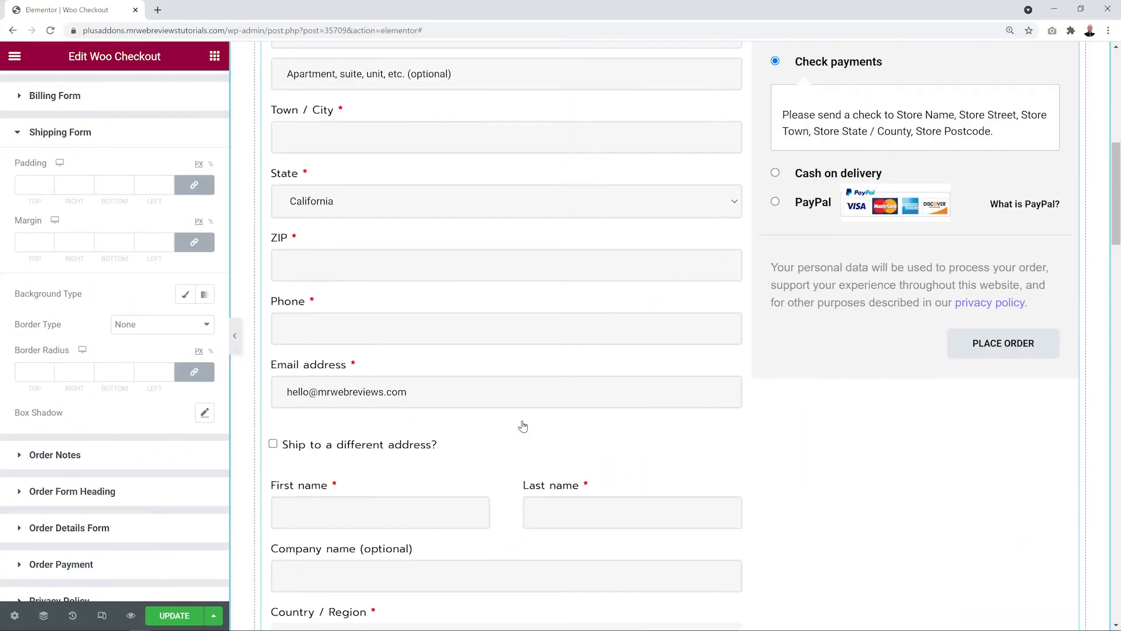
Step: Give the shipping form a classic background in red #DB0000
scroll(523, 426, "down", 9)
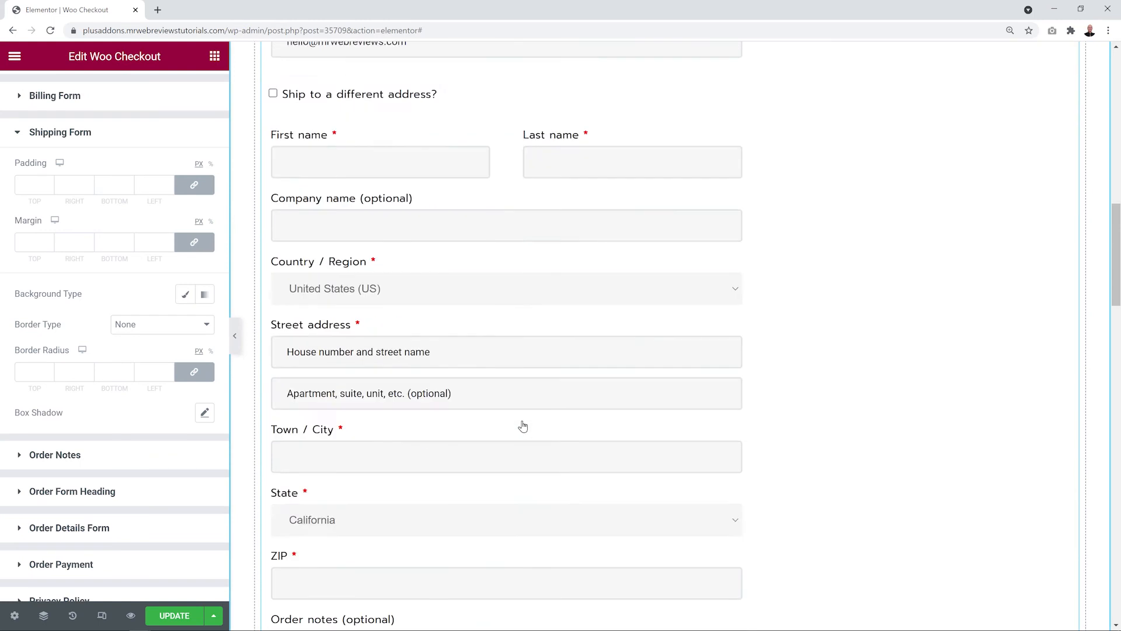
scroll(522, 420, "up", 2)
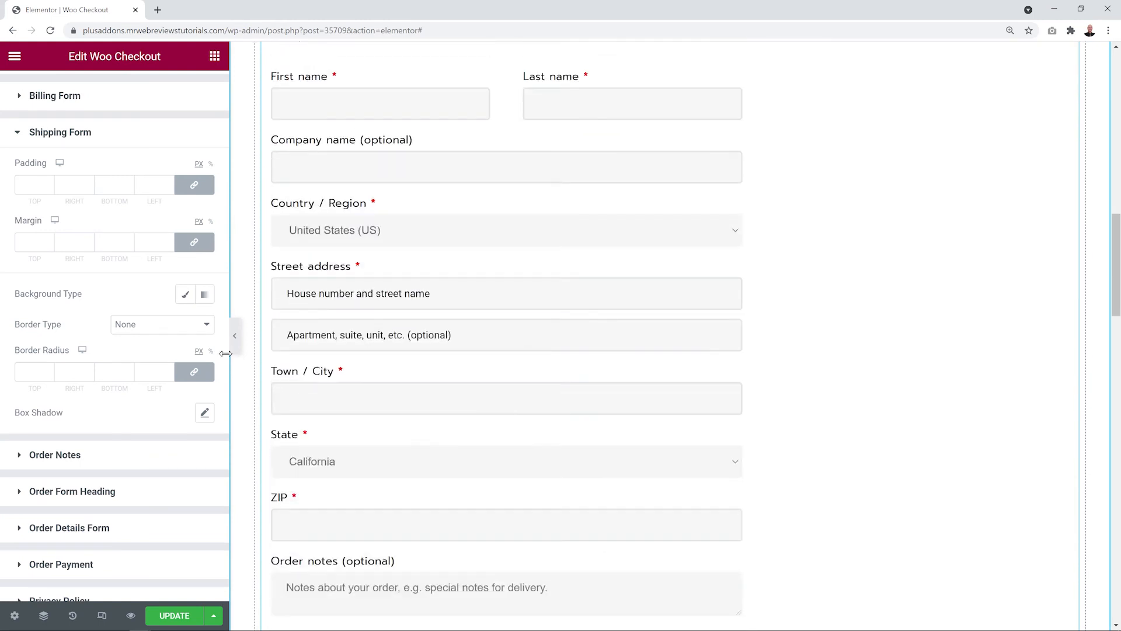
left_click(185, 294)
left_click(204, 324)
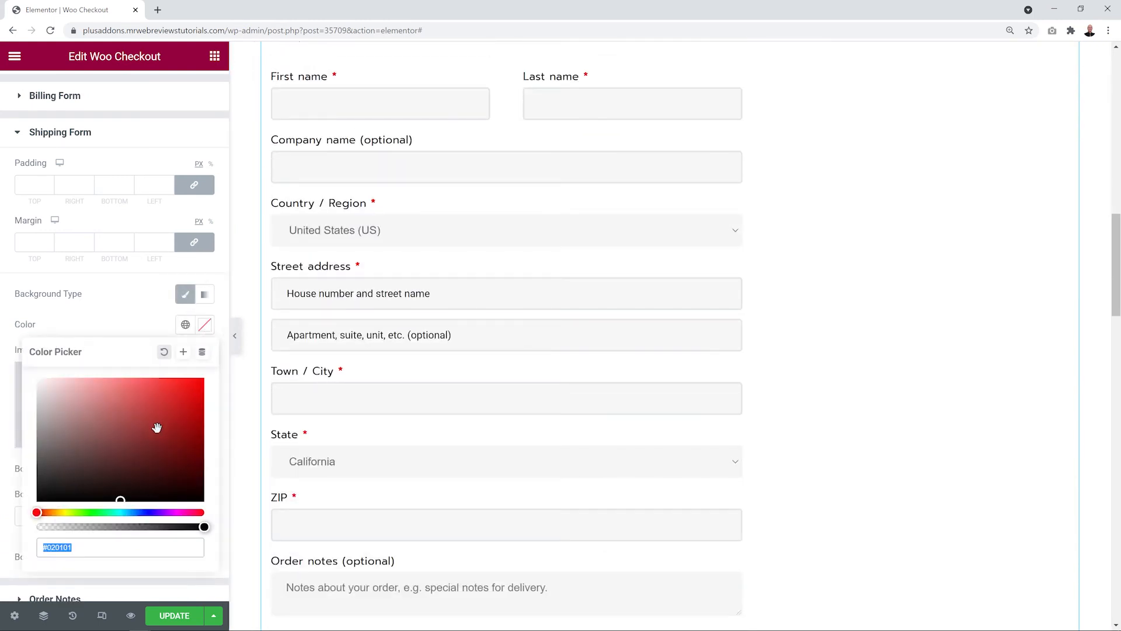
left_click(203, 394)
scroll(403, 369, "up", 3)
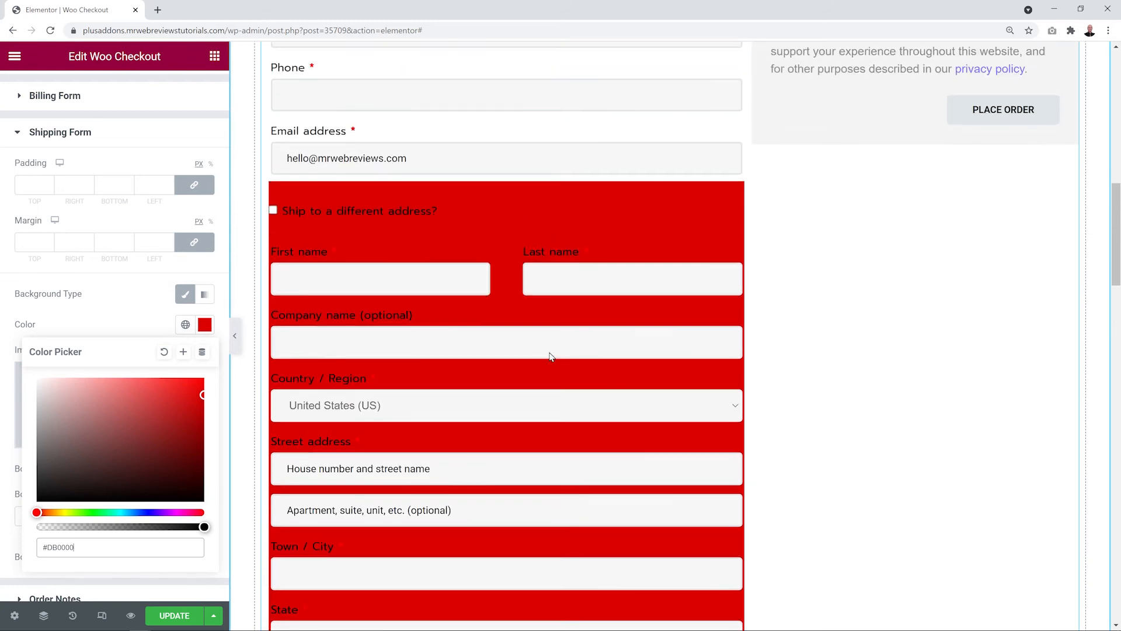
Step: Try a red #FF0000 background on the order notes section and reset the color
scroll(429, 167, "down", 1)
left_click(155, 382)
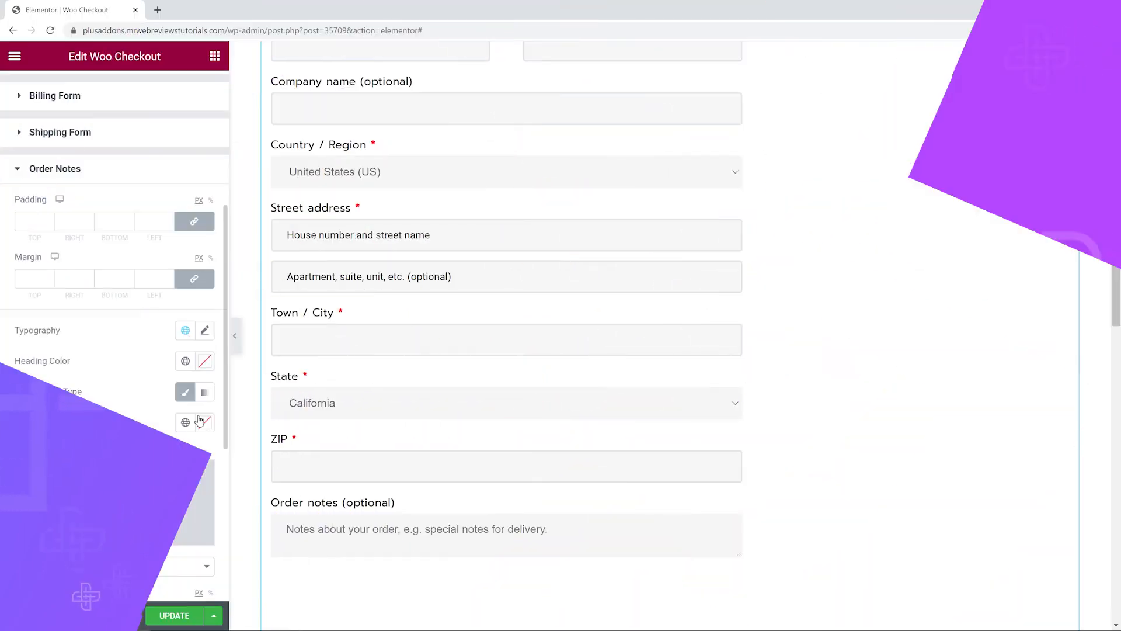
left_click(202, 420)
type("#FF0000")
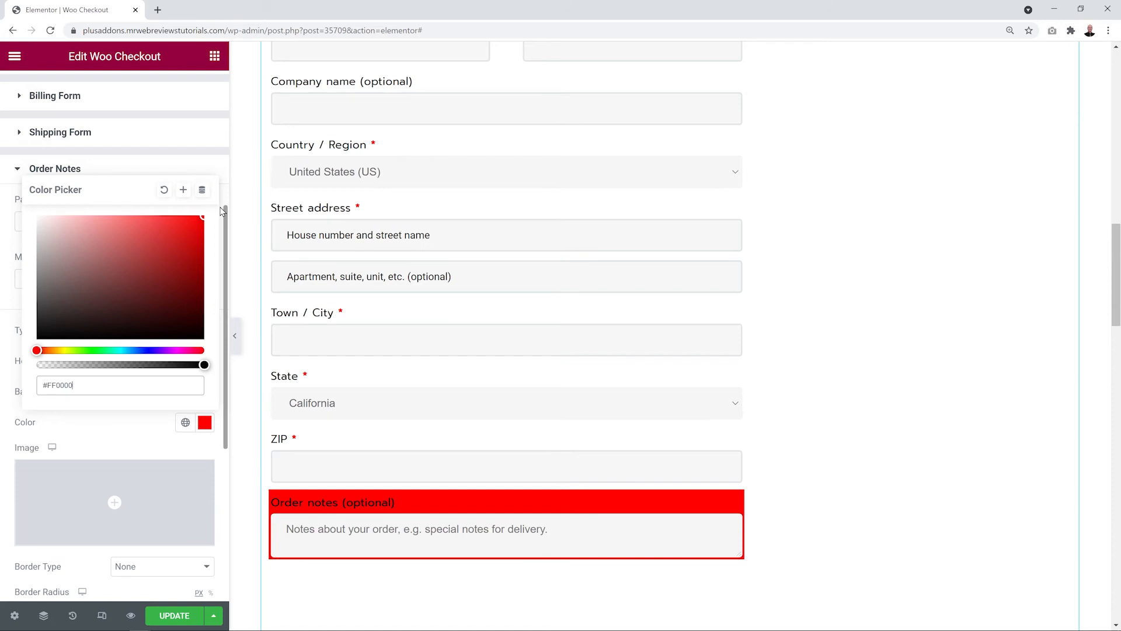
left_click(164, 189)
Step: Try red #FF0000 as the order form heading color and reset it
scroll(125, 383, "down", 5)
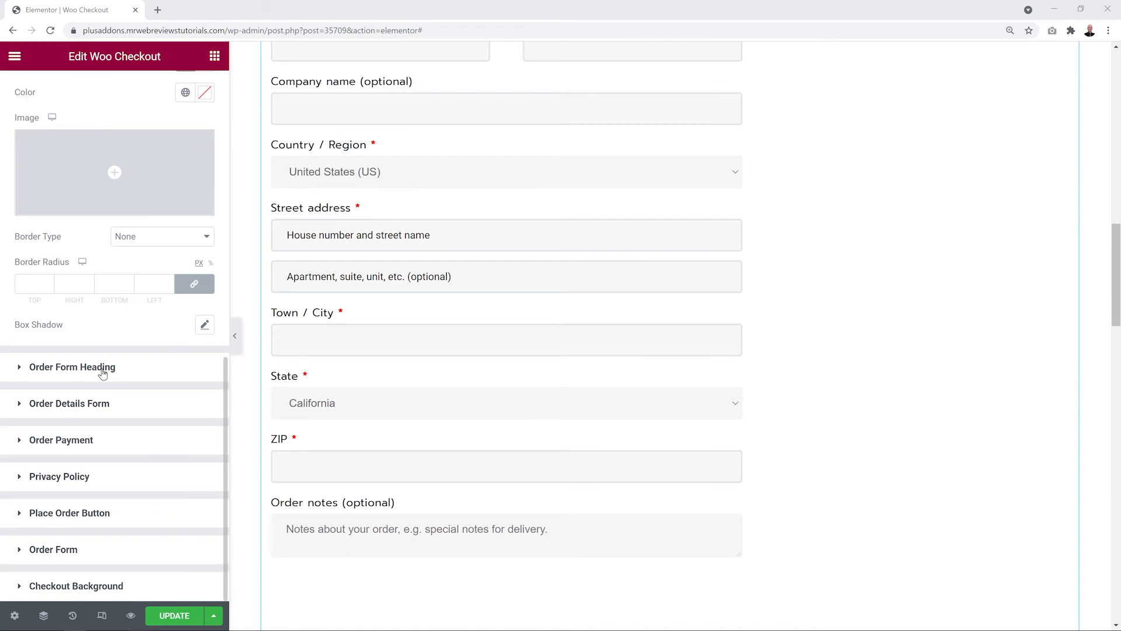
left_click(102, 368)
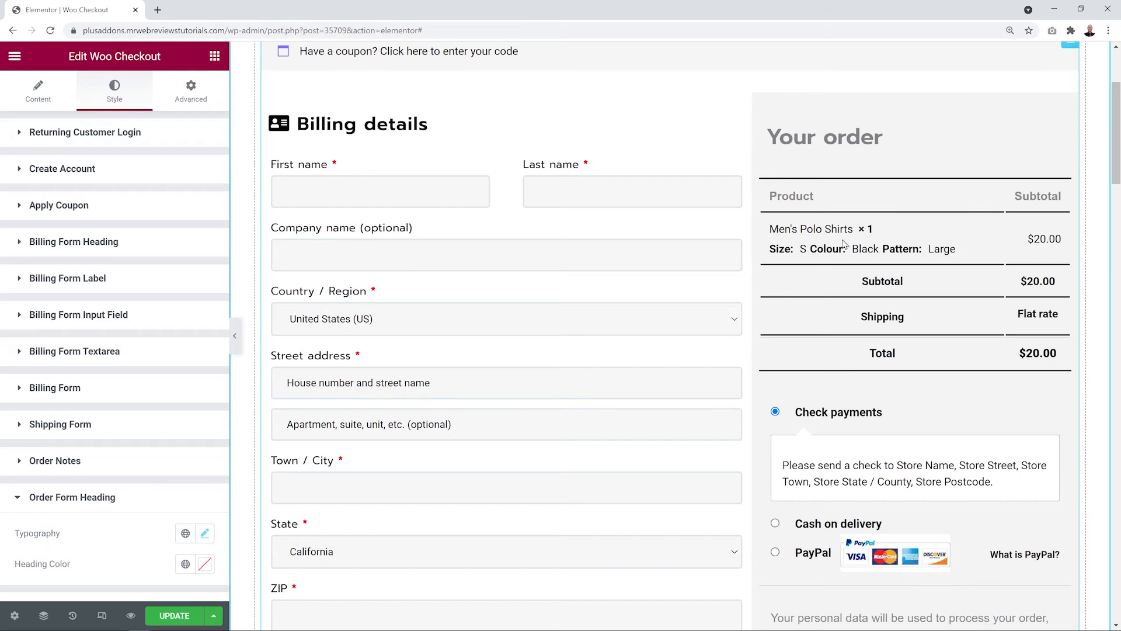
scroll(151, 458, "down", 4)
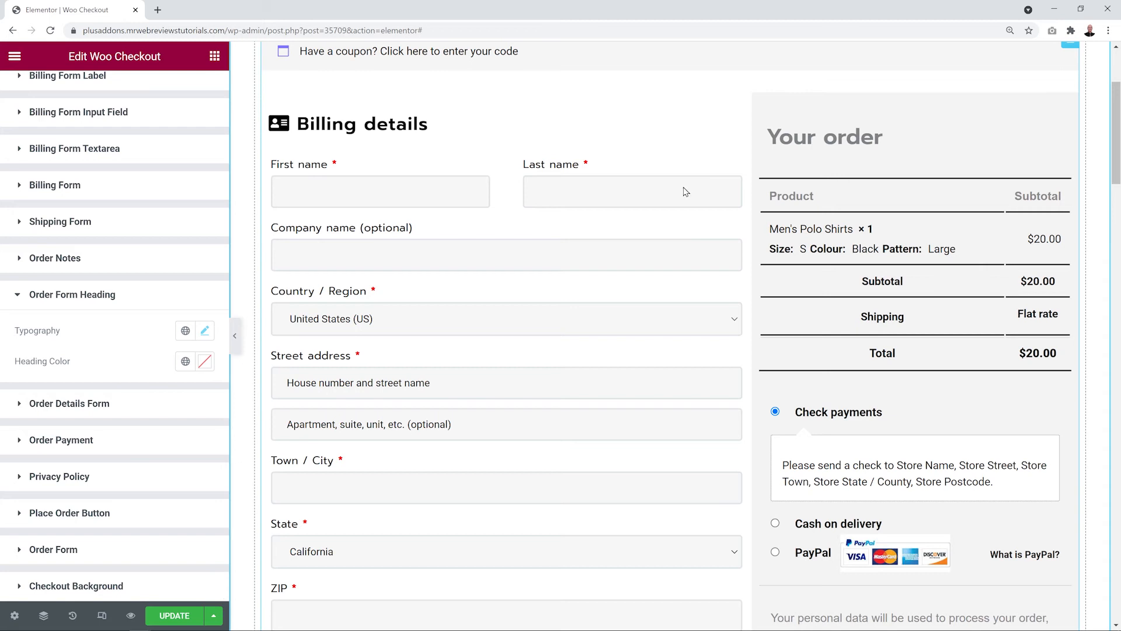
left_click(204, 361)
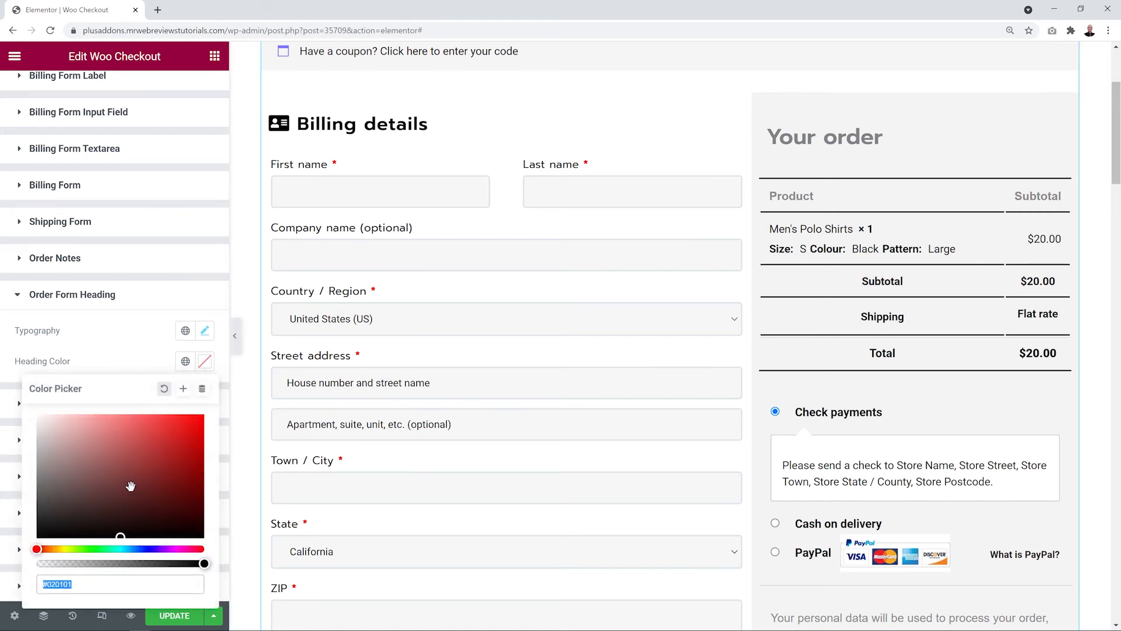
left_click_drag(154, 437, 219, 406)
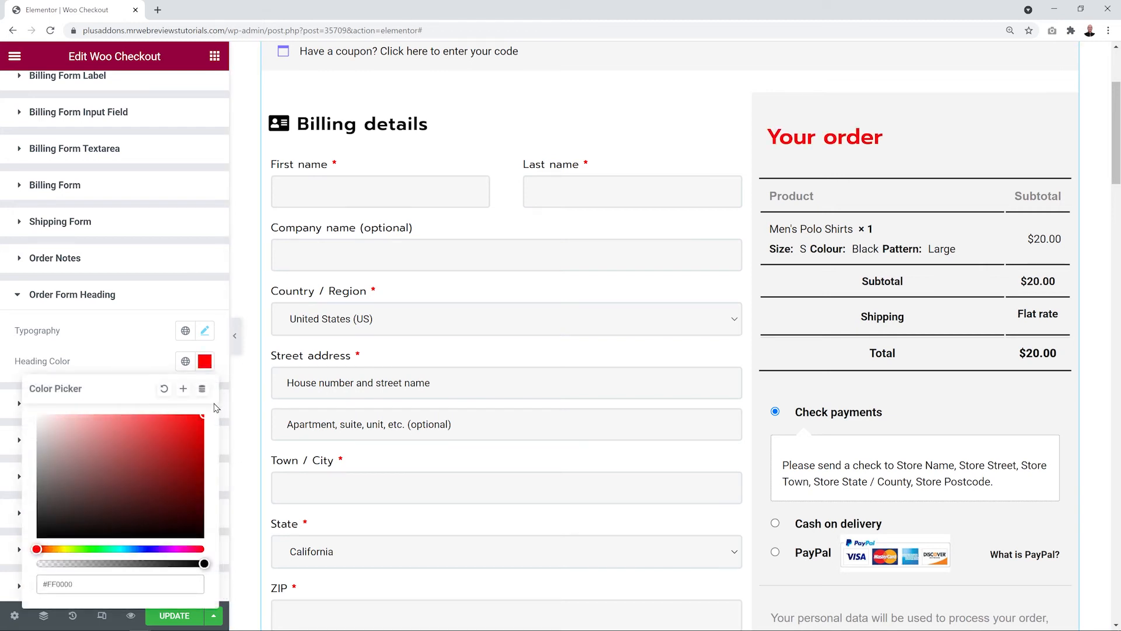
left_click(164, 389)
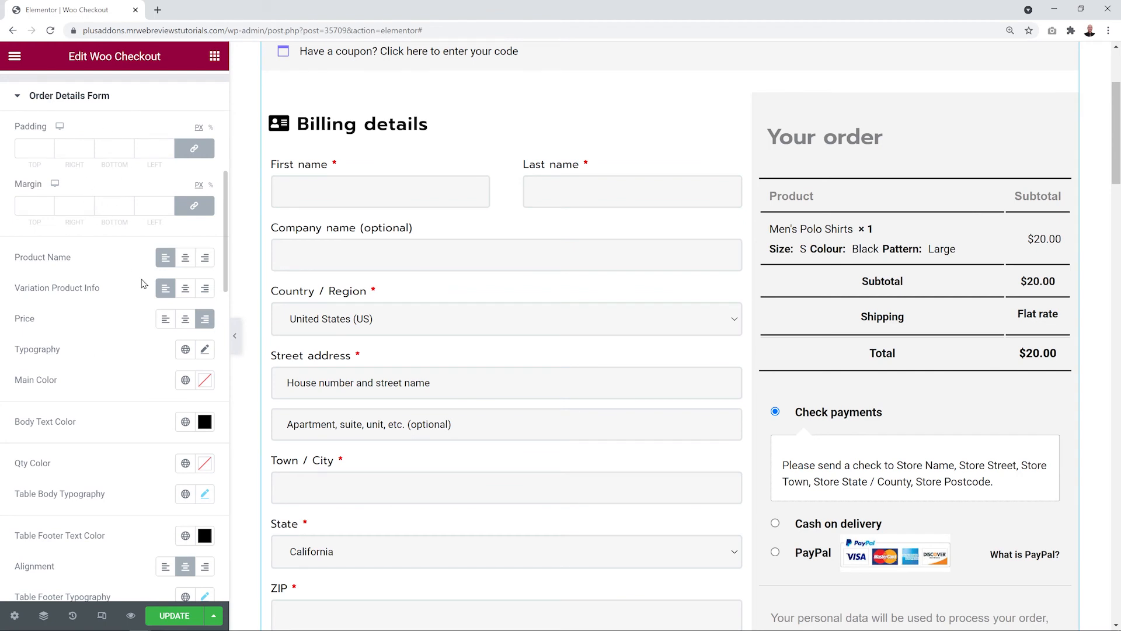
Step: Try right and center alignment for the product name in the order details form and return it to left
left_click(205, 259)
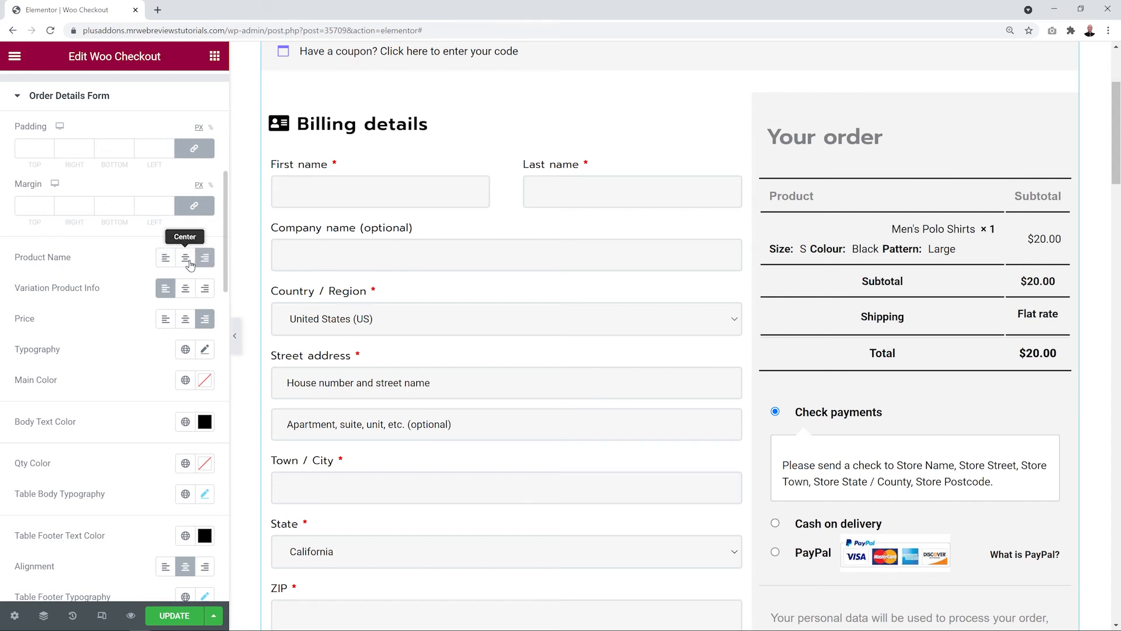
left_click(189, 264)
left_click(168, 265)
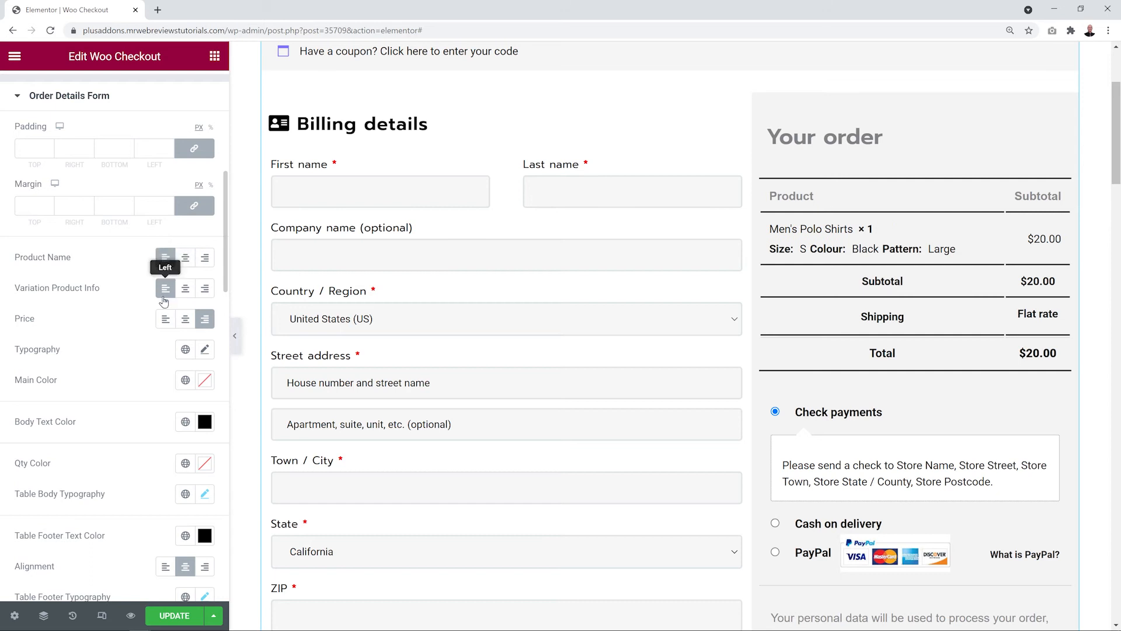
Step: Try other alignments for the variation product info and the price, returning them to left and right respectively
left_click(186, 295)
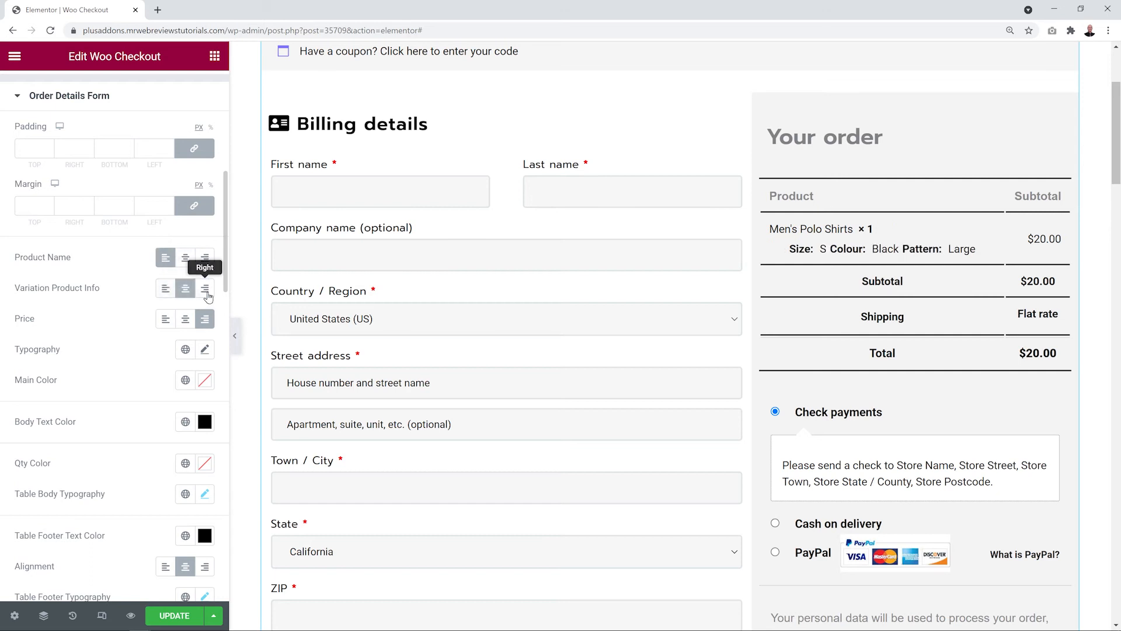
left_click(205, 292)
left_click(170, 295)
left_click(166, 320)
left_click(184, 320)
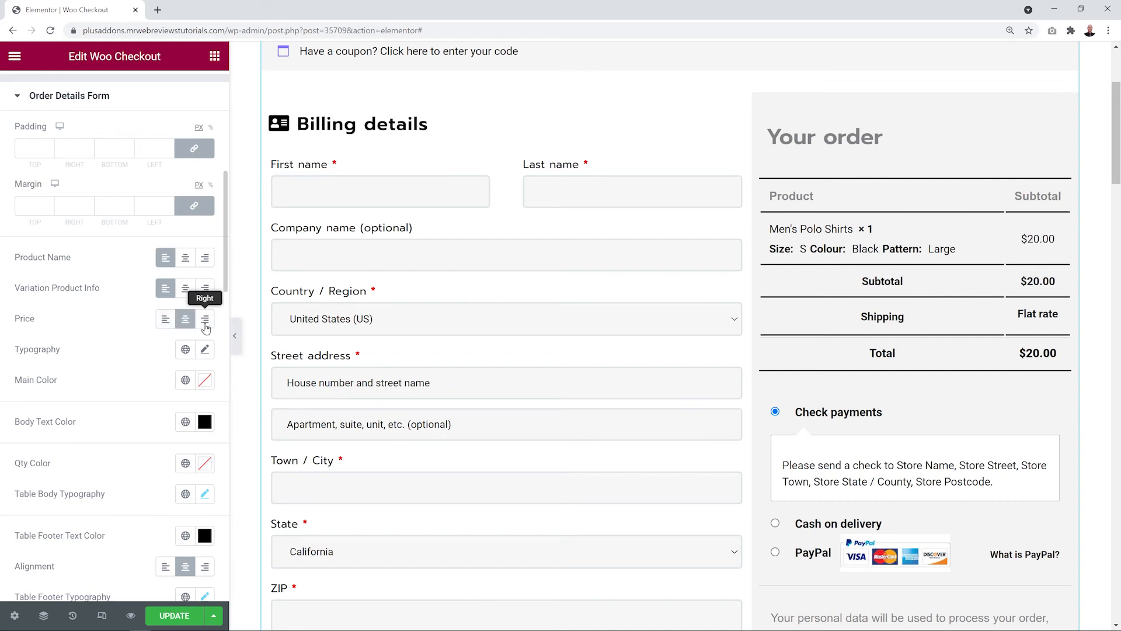
left_click(205, 319)
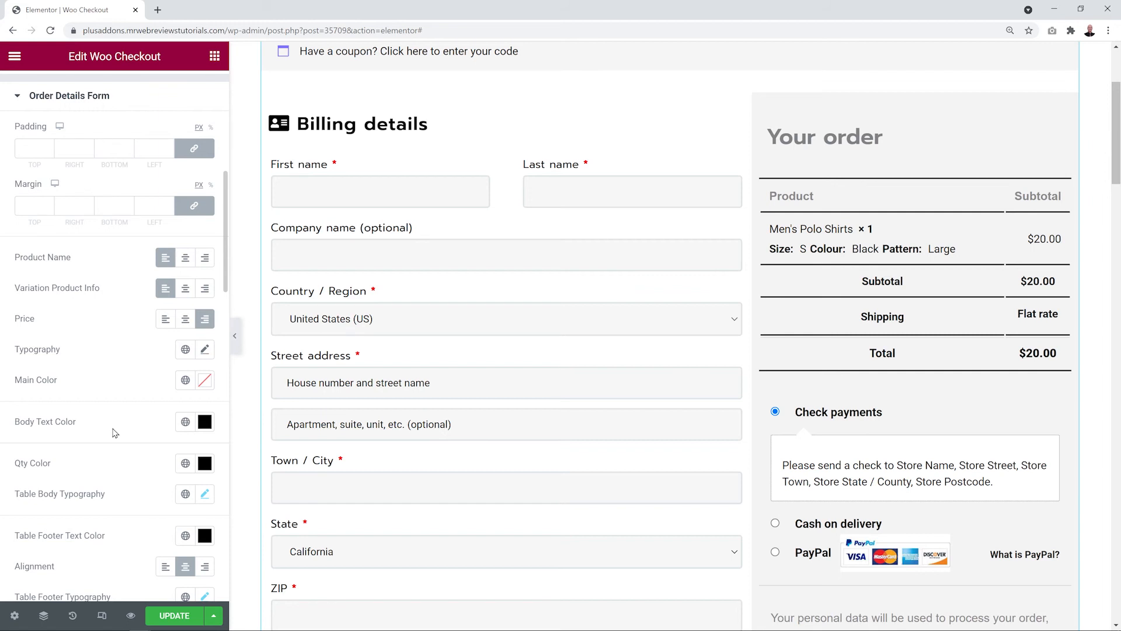
Step: Try red #FF0000 as the order details form's main color and settle on black #000000
left_click(205, 380)
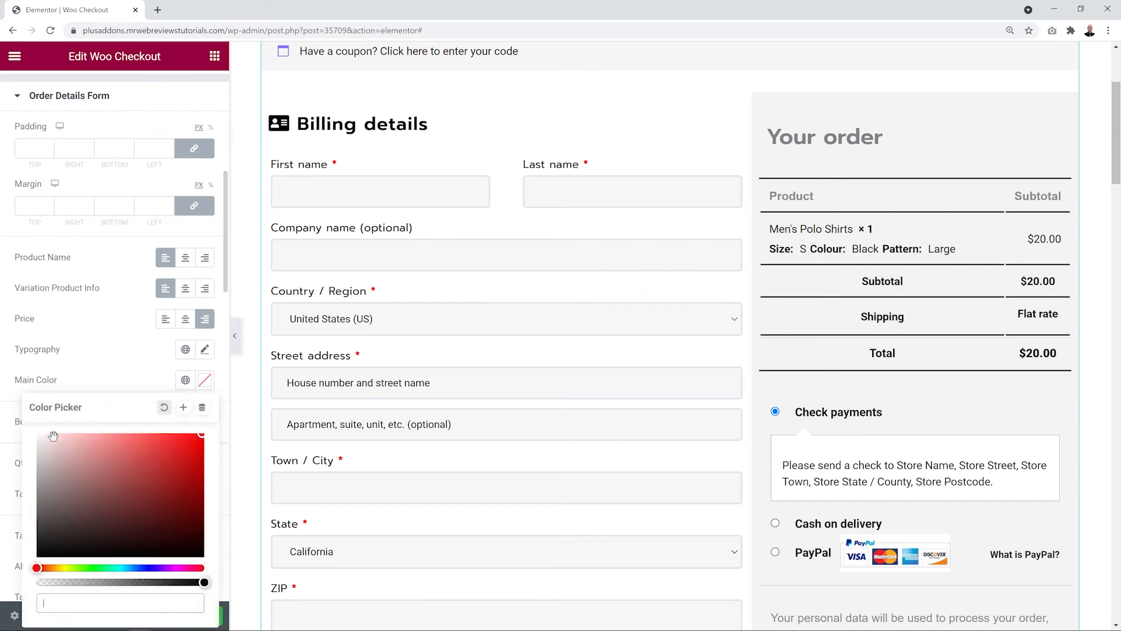
left_click_drag(105, 496, 221, 429)
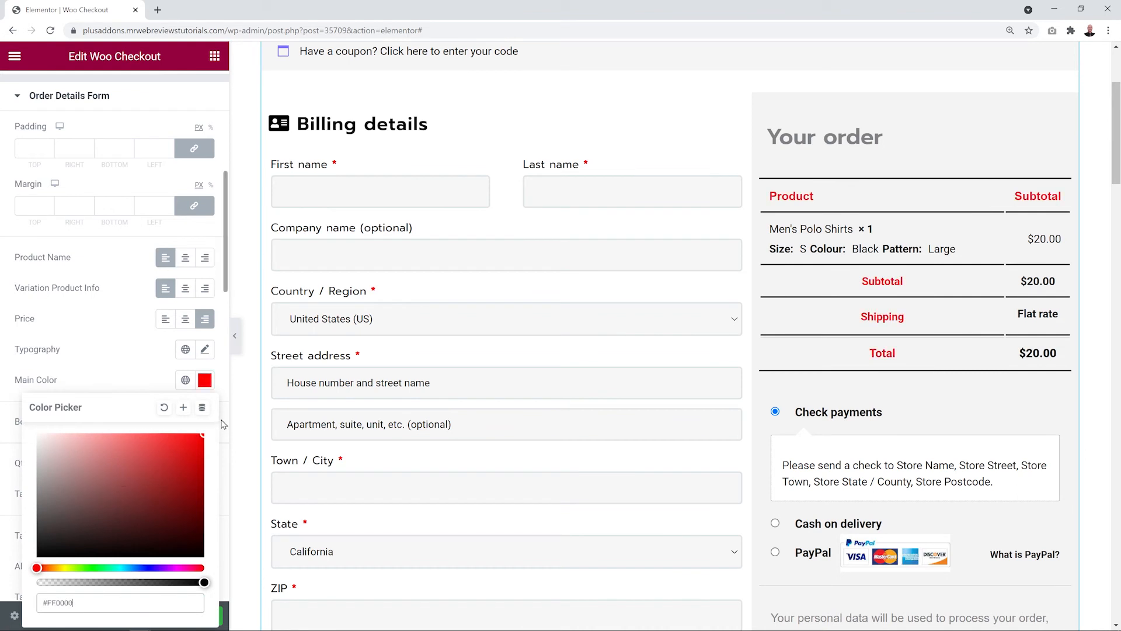
left_click_drag(82, 520, 37, 556)
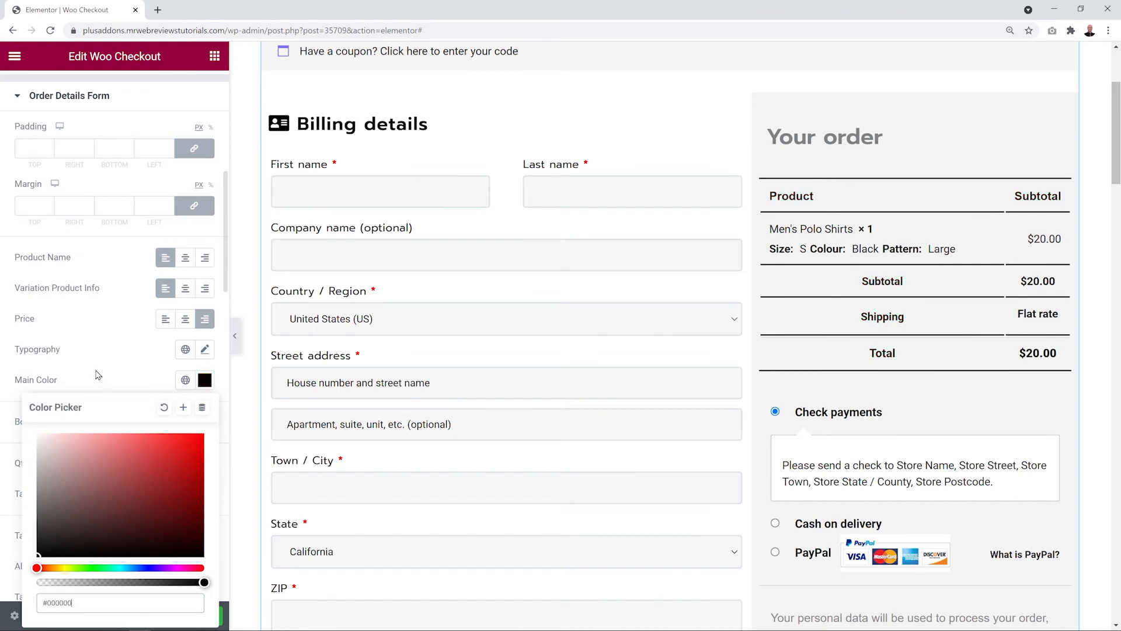
left_click(98, 374)
Step: Try red #FF0000 as the order details body text color and return it to black #000000
left_click(205, 421)
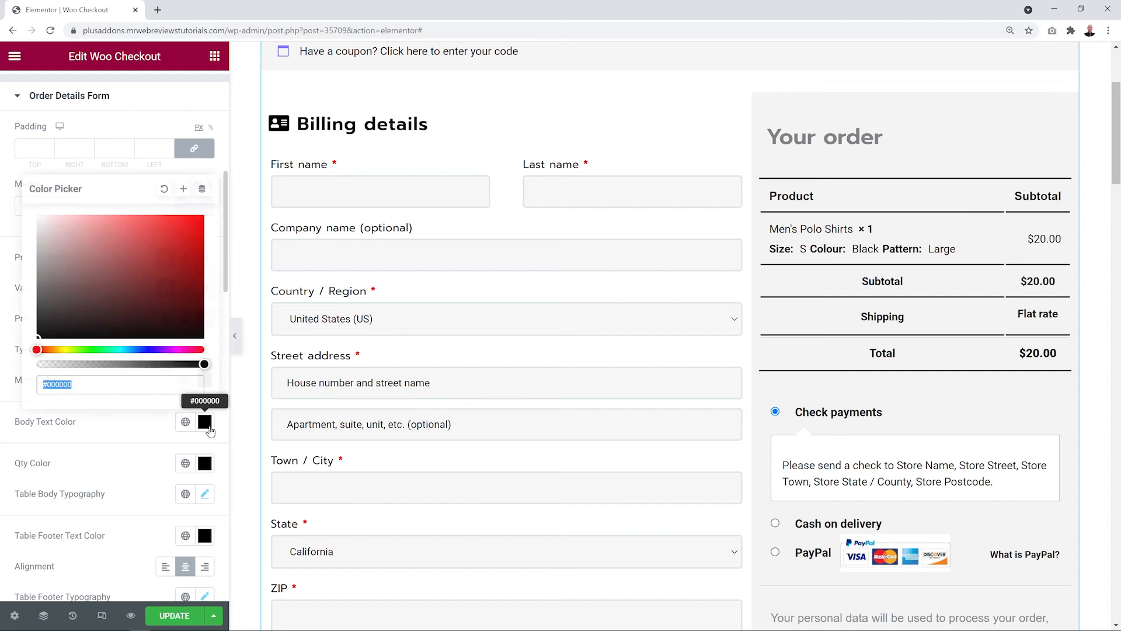
type("#5D3C3C")
left_click_drag(216, 226, 222, 213)
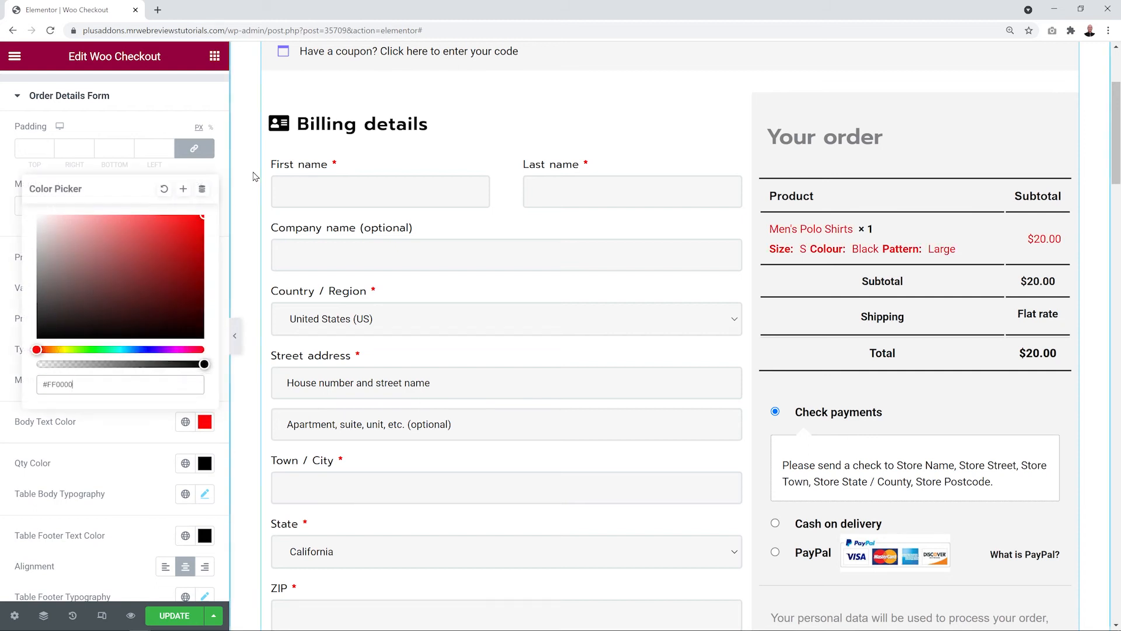
left_click_drag(89, 317, 5, 352)
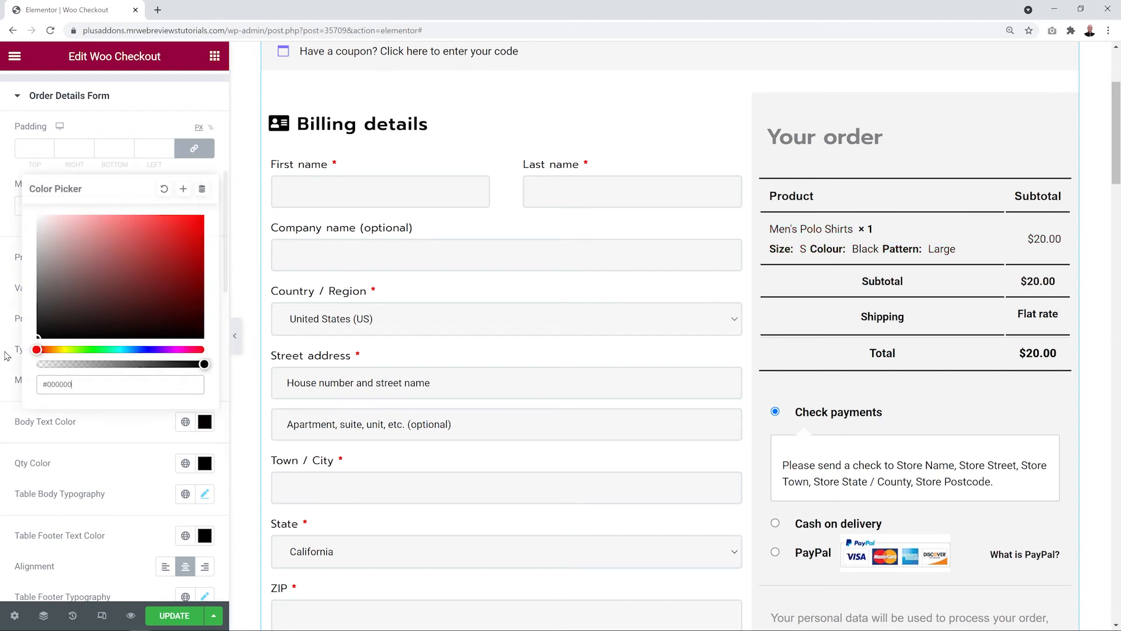
left_click(107, 442)
Step: Try red #FF0000 as the order details quantity color and return it to black
left_click(201, 461)
type("#FF0000")
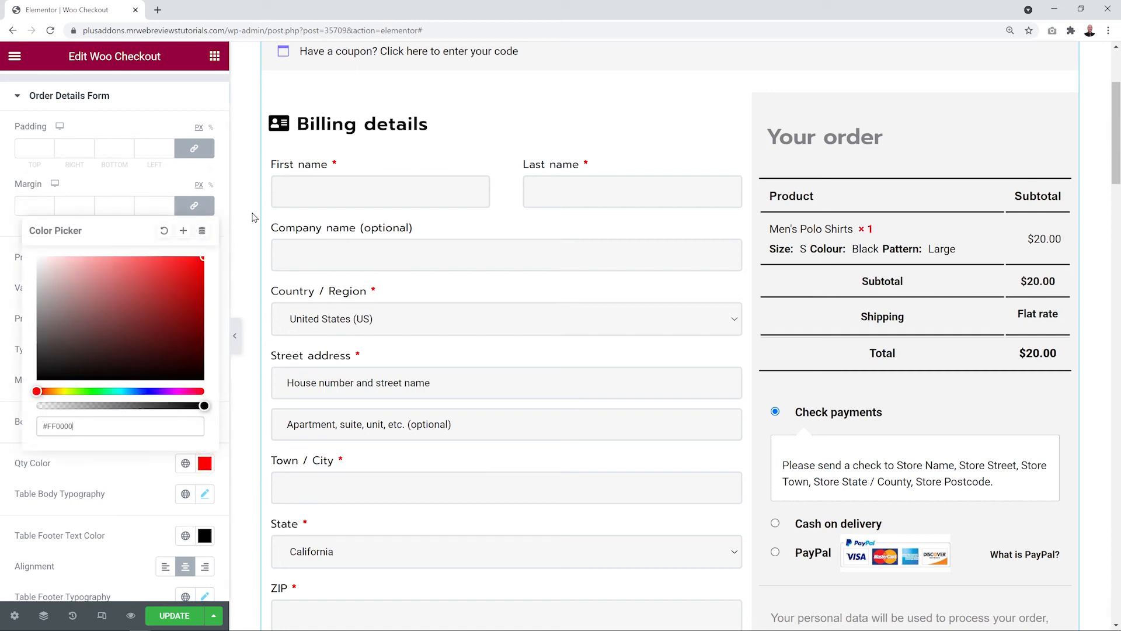
left_click_drag(111, 307, 115, 477)
left_click(116, 479)
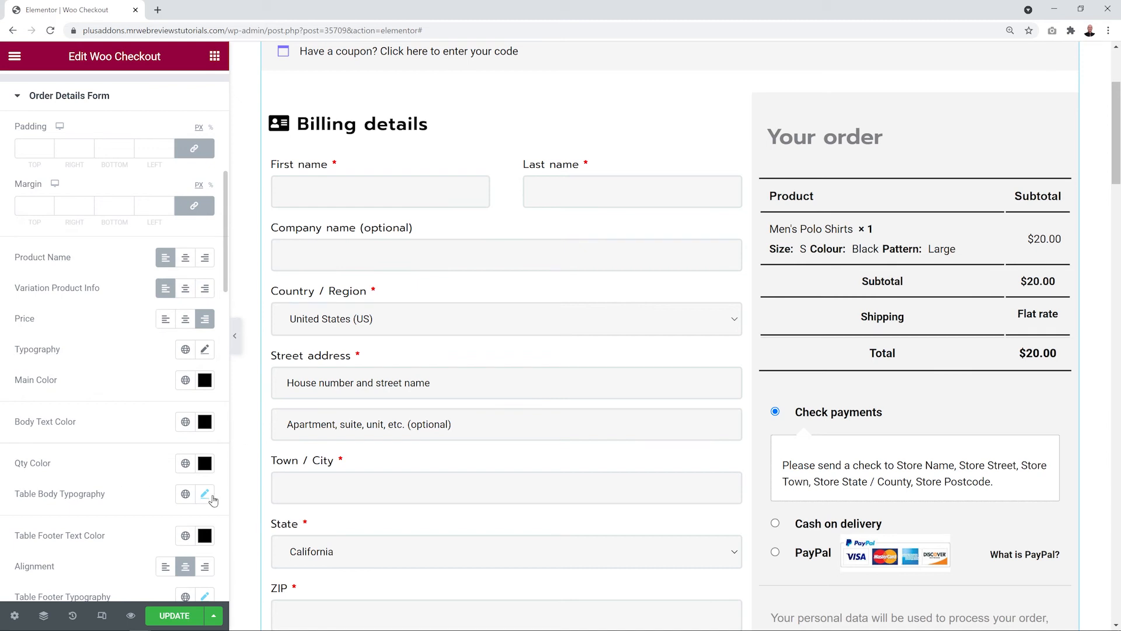
Step: Open the order details form's main typography settings to review the available options and close them
left_click(204, 348)
scroll(163, 467, "down", 3)
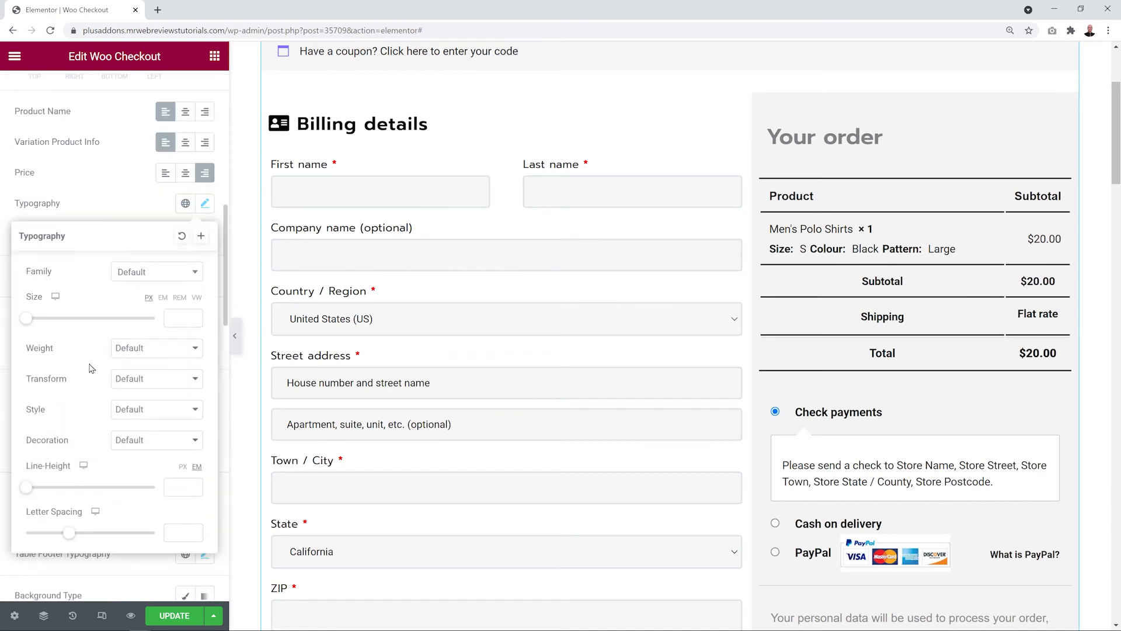
left_click(119, 195)
Step: Set the total color in the order details form to black
left_click_drag(225, 250, 222, 303)
scroll(111, 166, "down", 2)
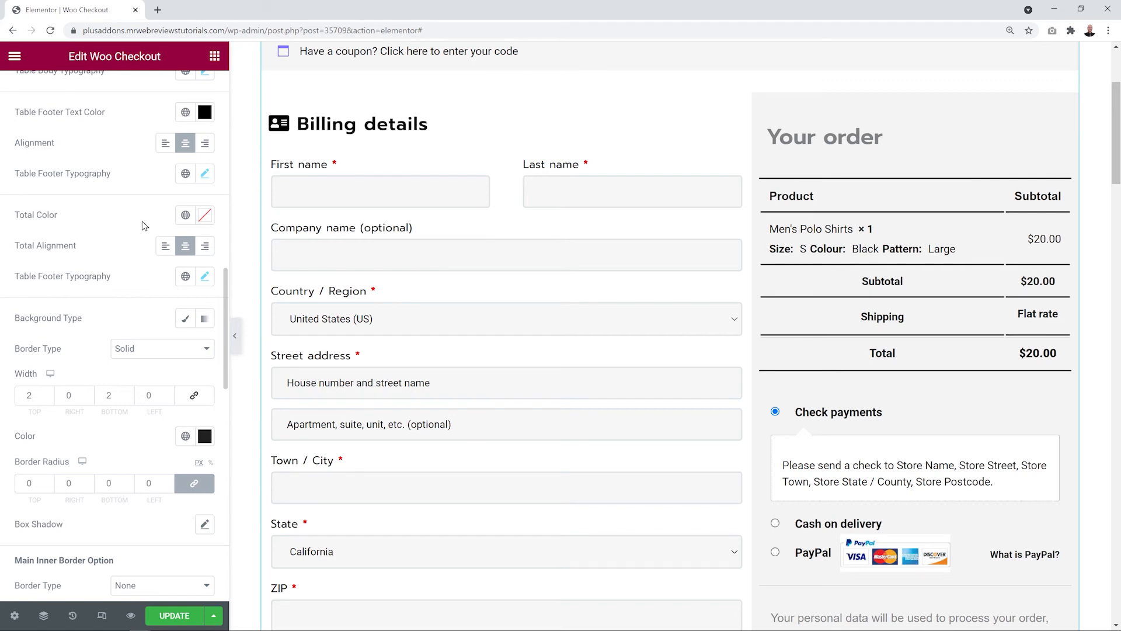
left_click(204, 215)
left_click(200, 280)
left_click_drag(109, 347, 2, 422)
left_click(134, 214)
Step: Set the total row's footer typography to weight 900 and slightly increase its font size
left_click(204, 276)
left_click(181, 421)
left_click(127, 526)
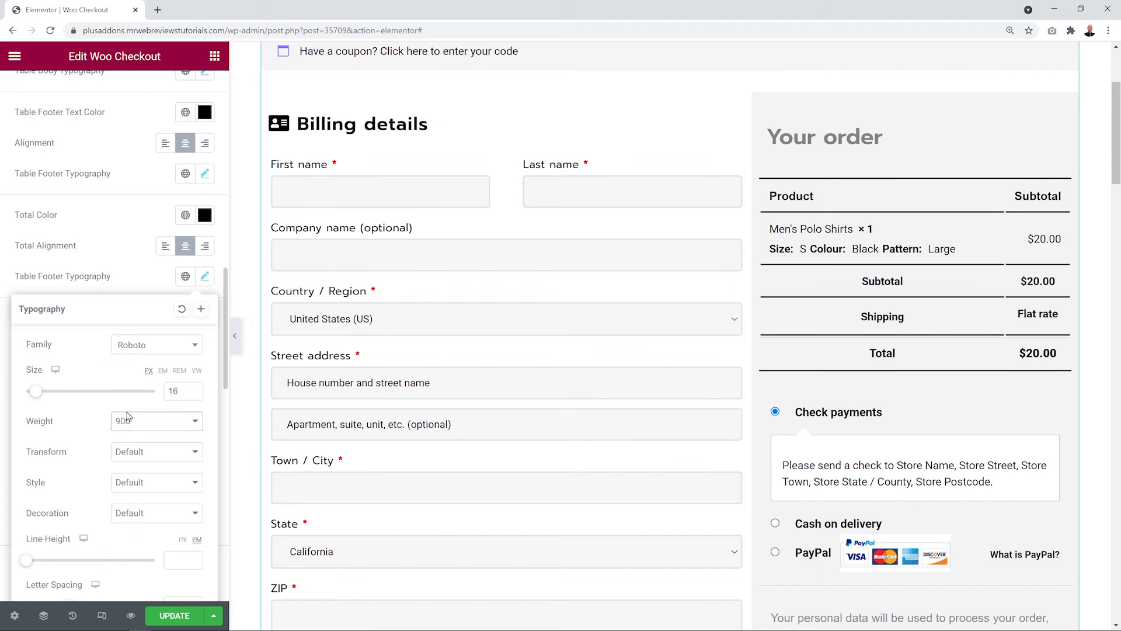
left_click_drag(35, 392, 40, 396)
left_click(133, 286)
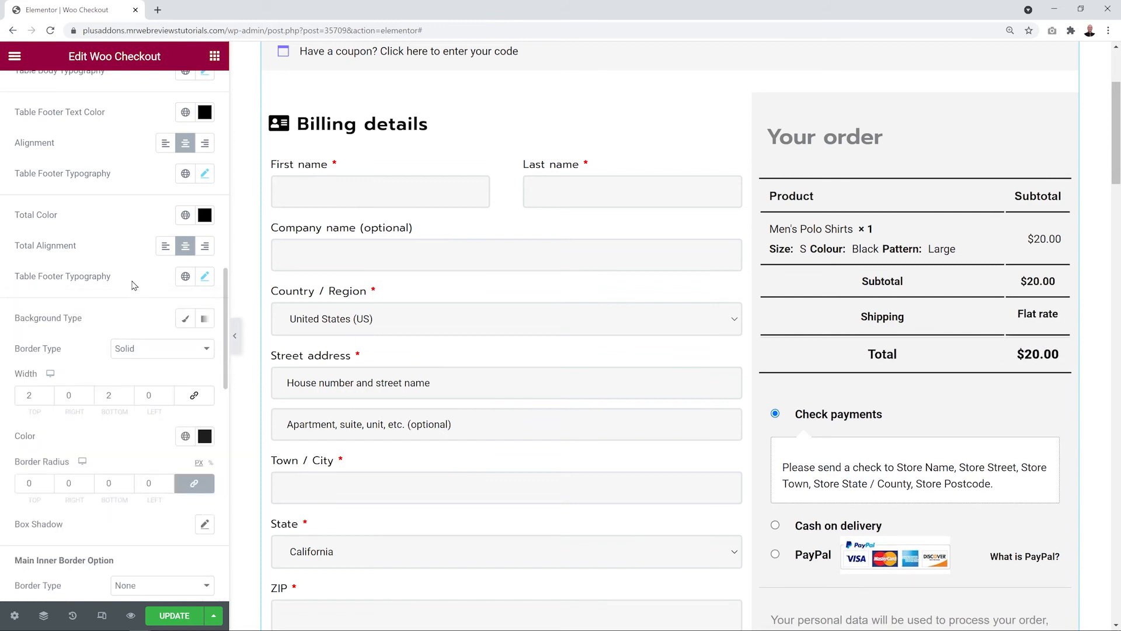
Step: Give the order details table a classic background, trying red and settling on white #FFFFFF
left_click(186, 319)
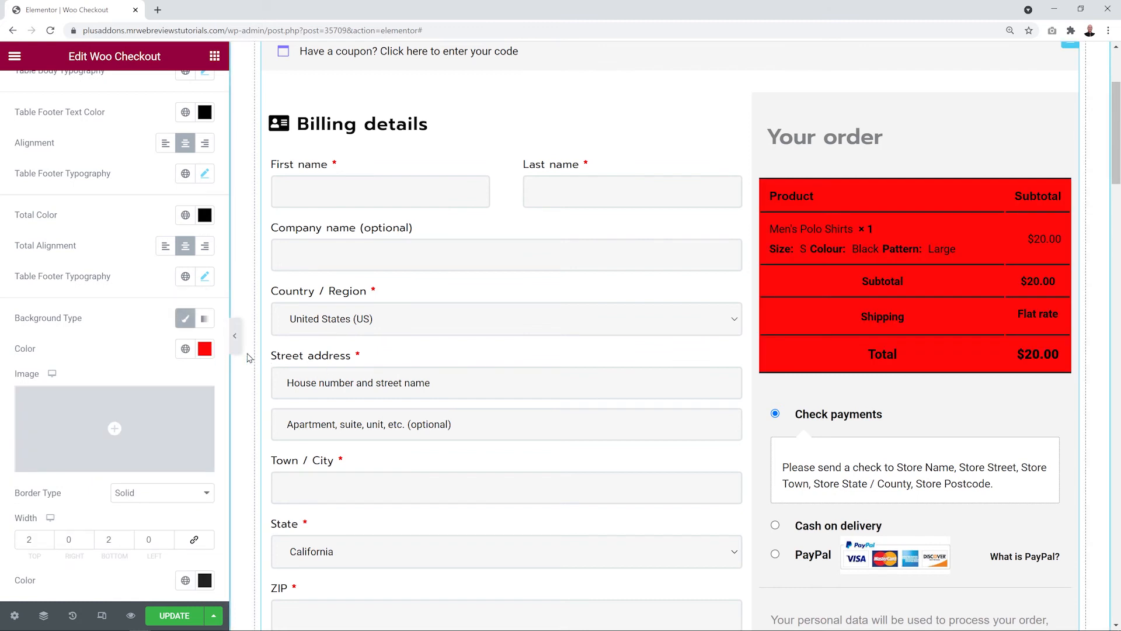
left_click(205, 349)
mouse_move(126, 404)
left_mouse_down()
mouse_move(66, 425)
mouse_move(1, 378)
left_mouse_up()
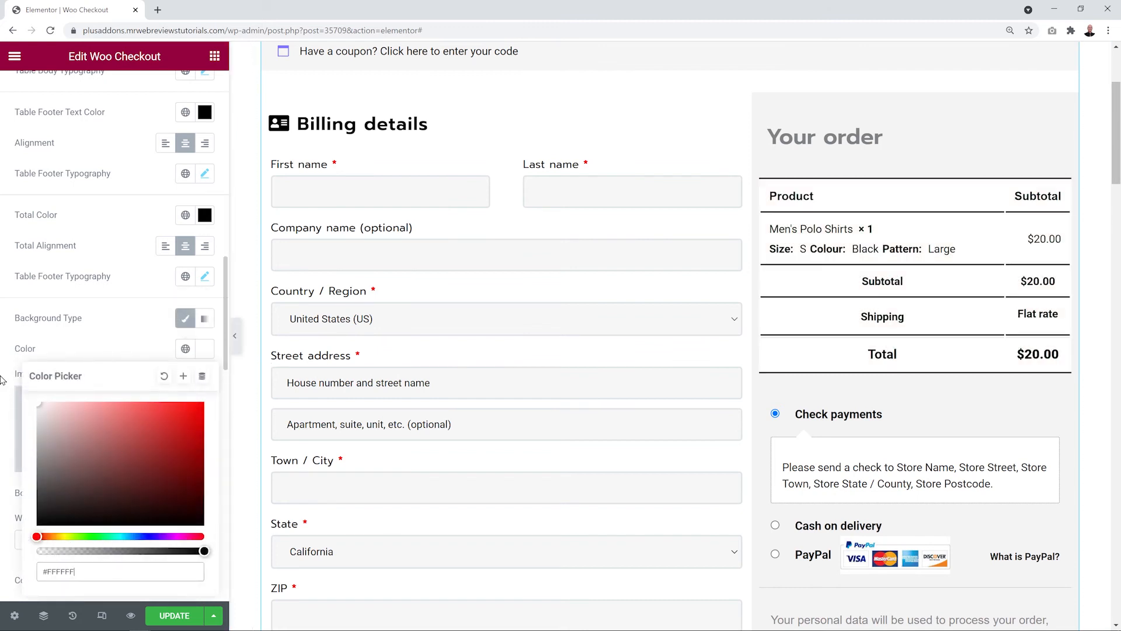
left_click(120, 318)
Step: Change the order details table's outer border to dotted and set its right and left widths to 2
scroll(223, 353, "down", 4)
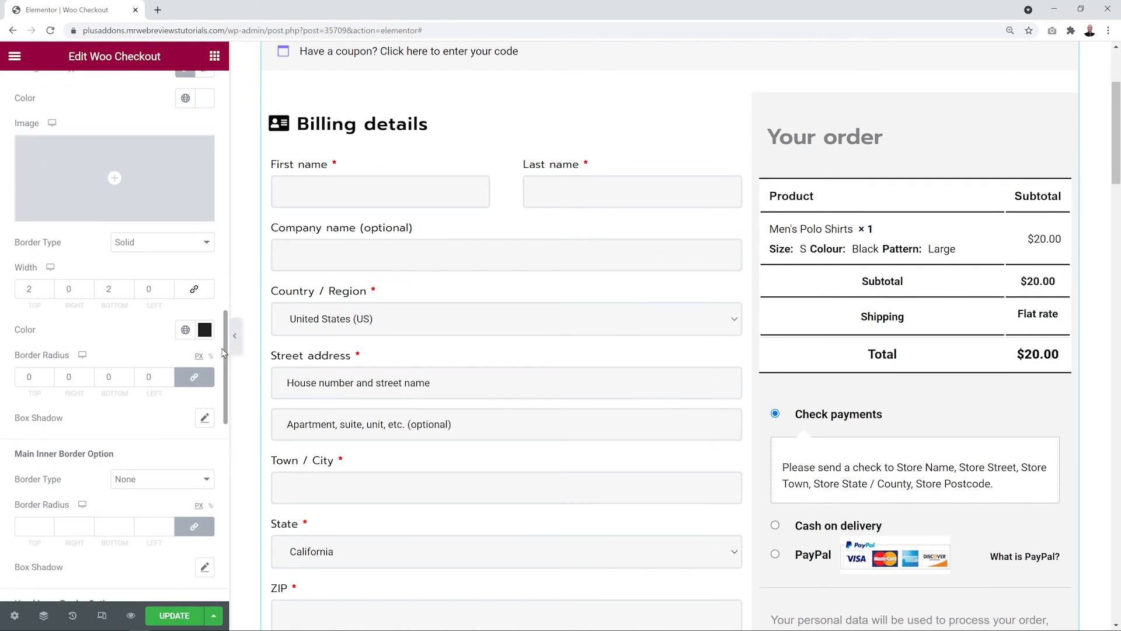
left_click_drag(222, 349, 222, 355)
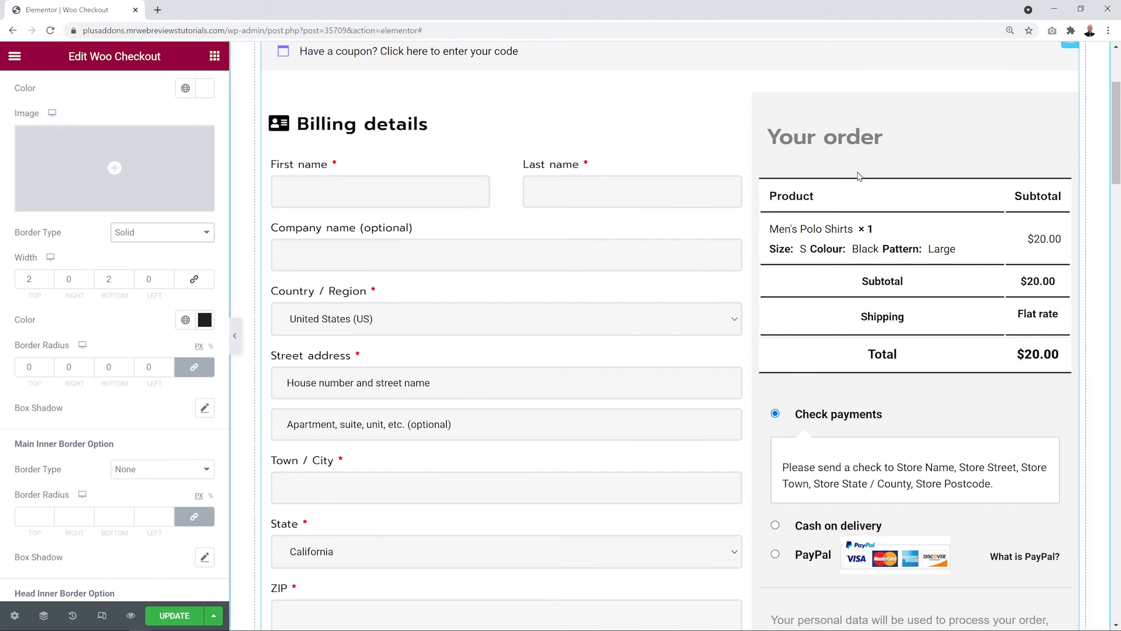
left_click(164, 232)
left_click(171, 280)
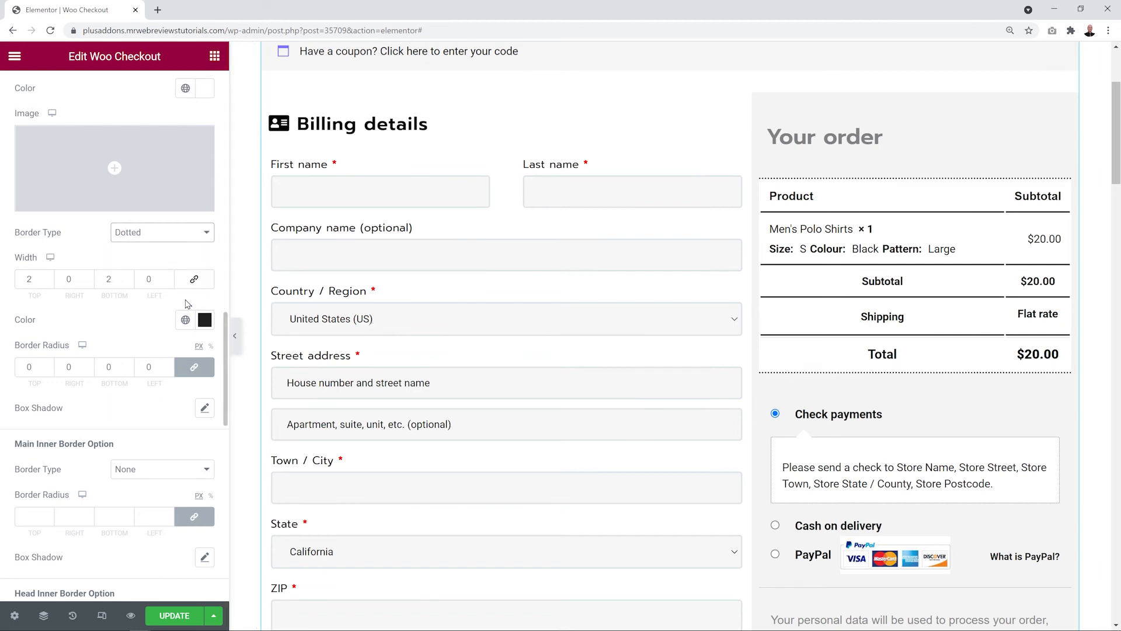
double_click(69, 281)
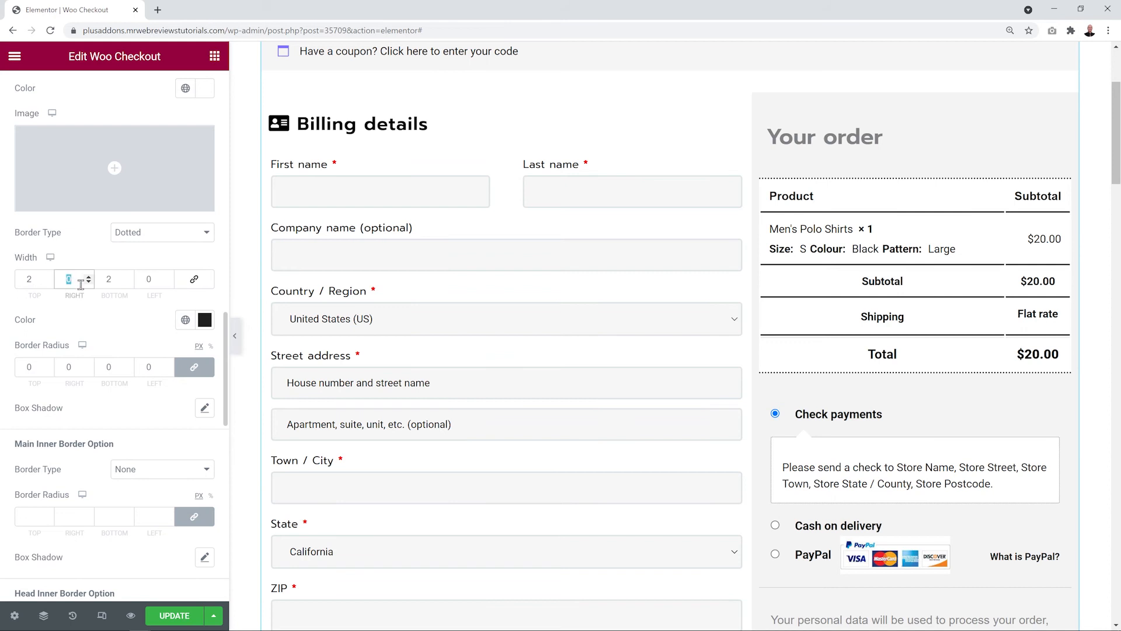
type("2")
double_click(149, 279)
type("2")
left_click(124, 330)
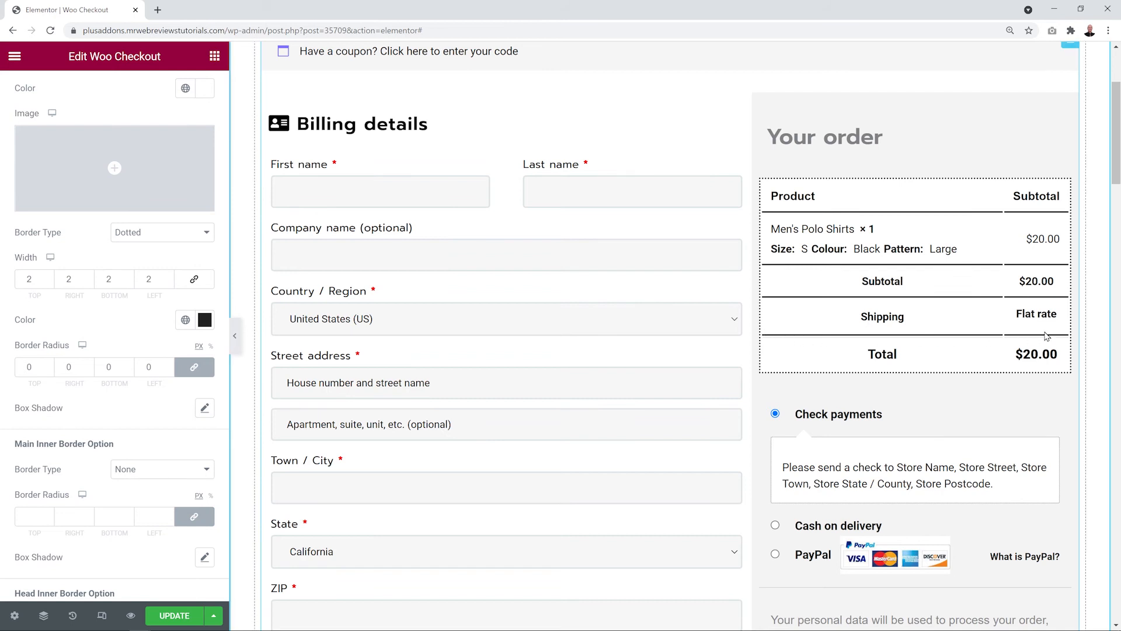
Step: Set the bottom width of the order details table's head inner border to 1
left_click_drag(225, 366, 218, 438)
scroll(218, 438, "down", 2)
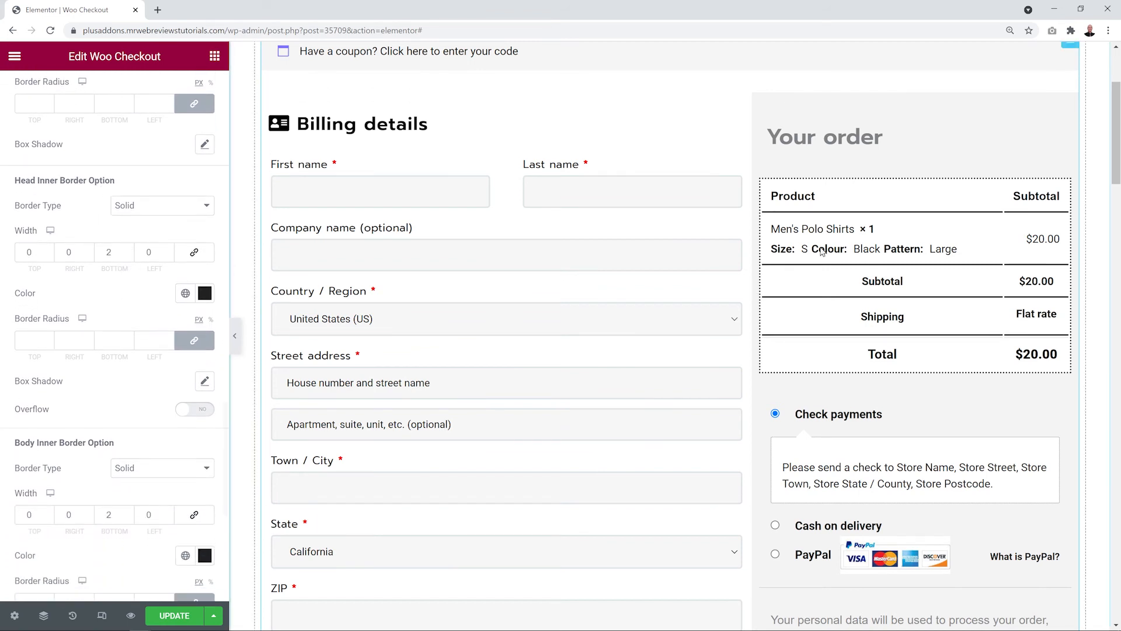
left_click(128, 255)
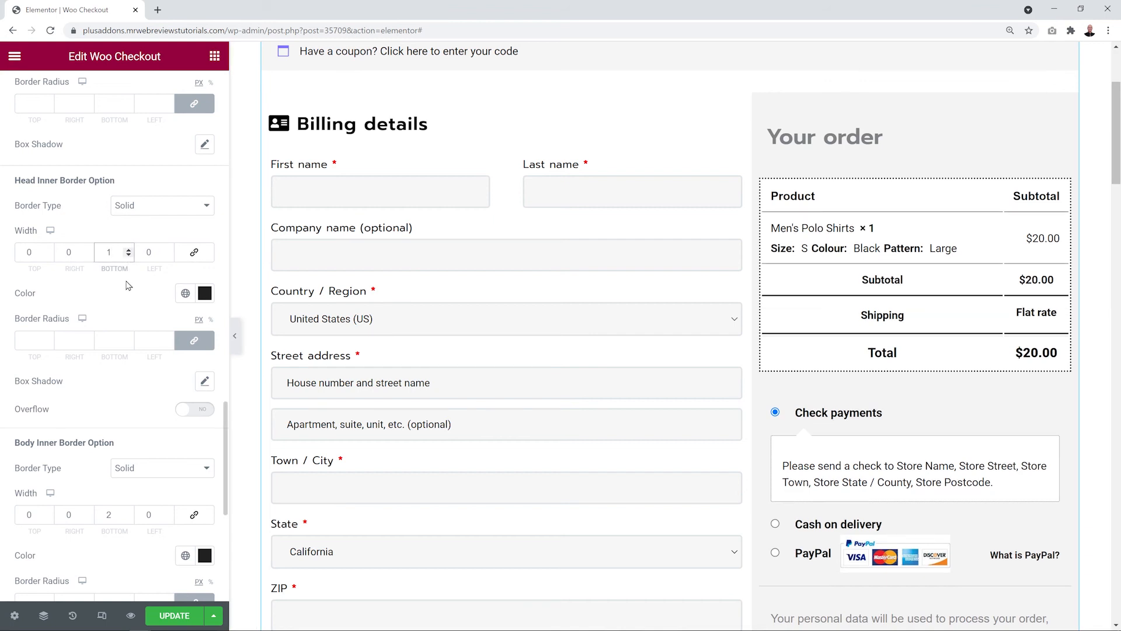
scroll(210, 449, "down", 2)
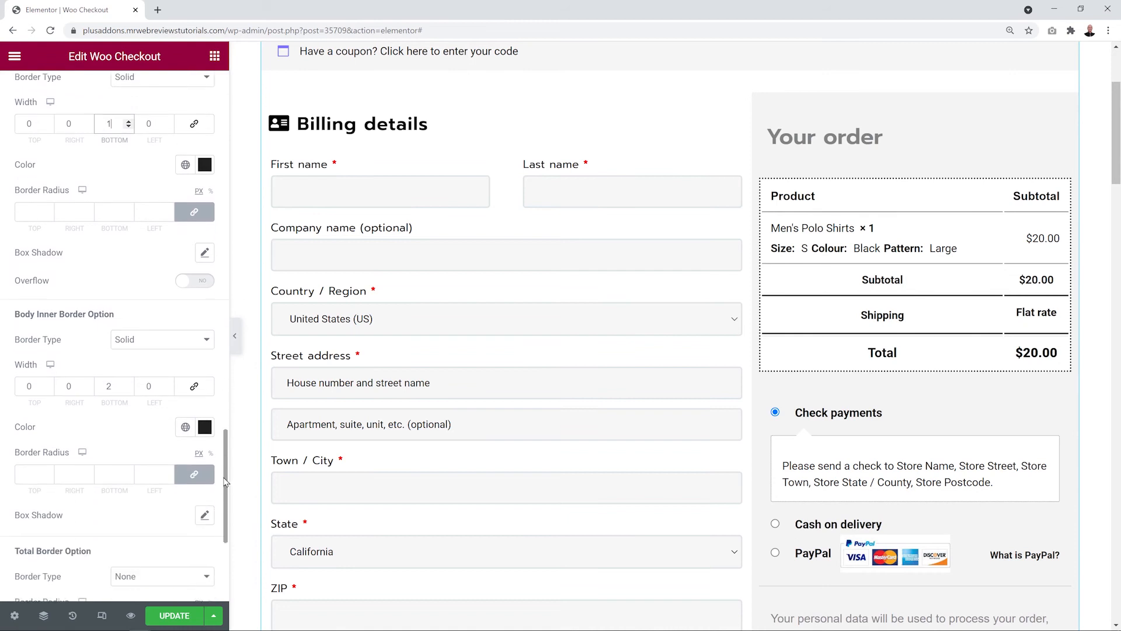
Step: Set the bottom width of the order details table's body inner border to 1
left_click(129, 389)
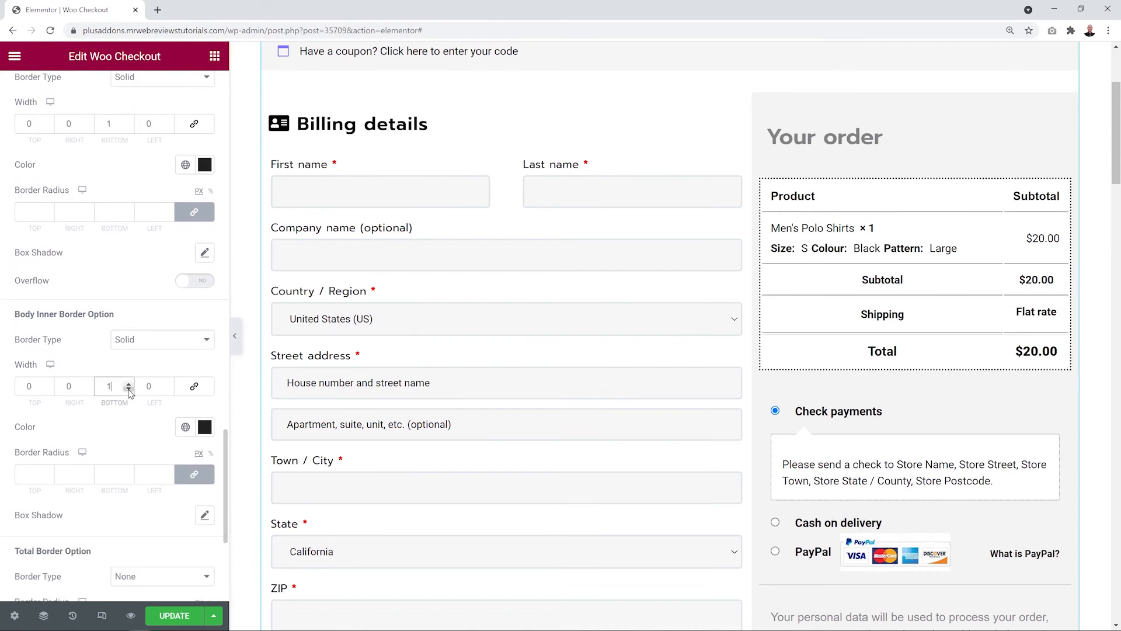
Step: Try a solid border type on the order details table's total row, and undo it
left_click_drag(225, 464, 222, 510)
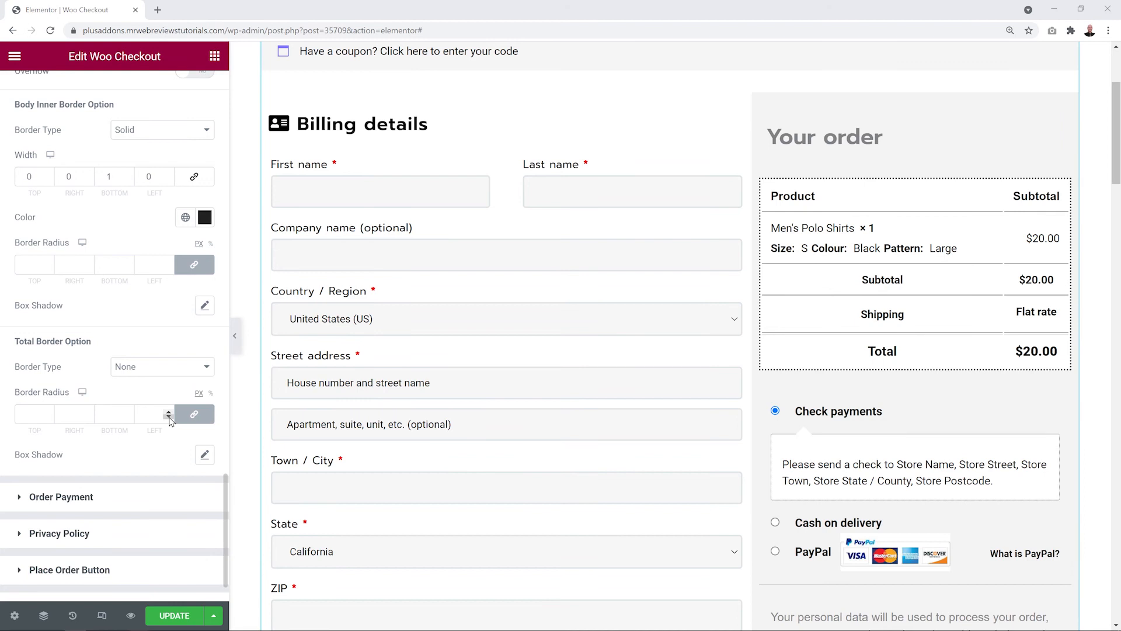
left_click(184, 373)
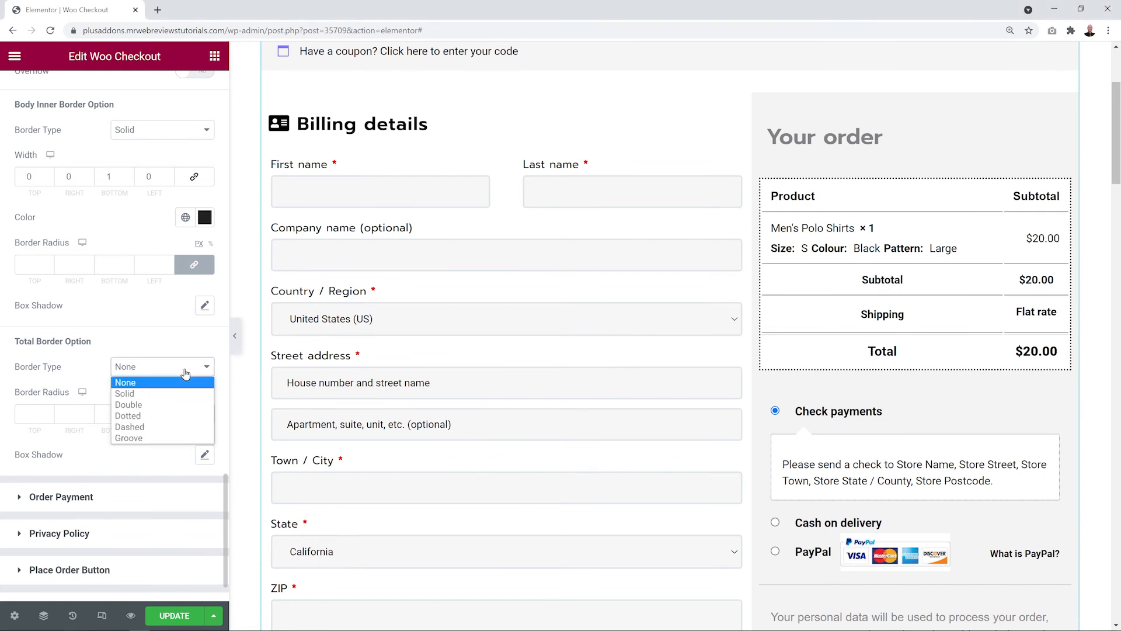
left_click(149, 394)
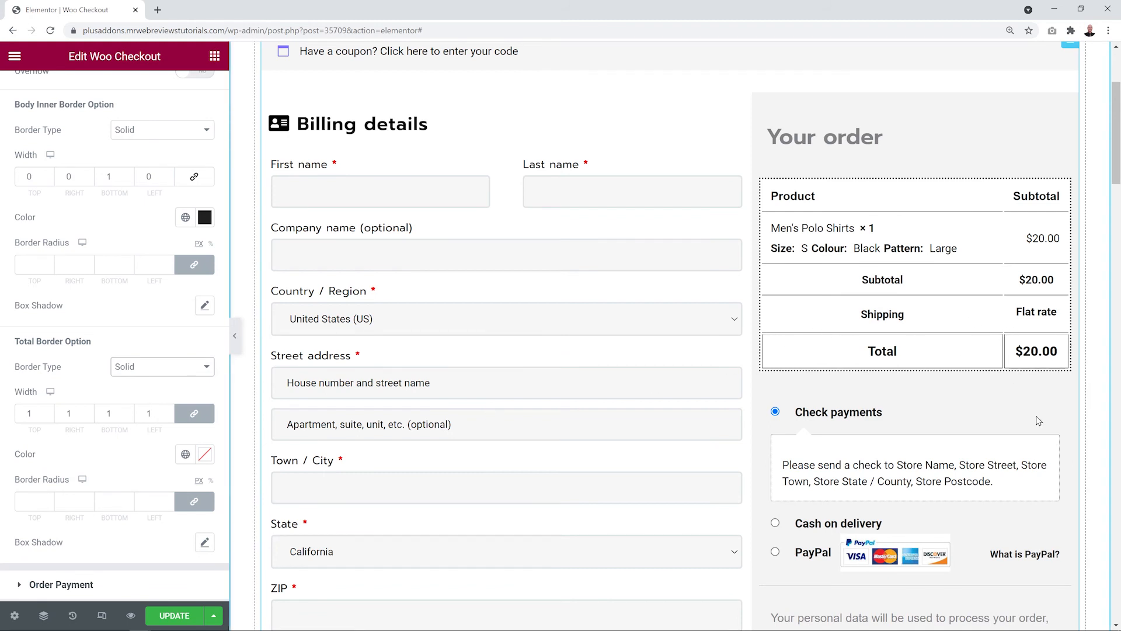
key("ctrl+z")
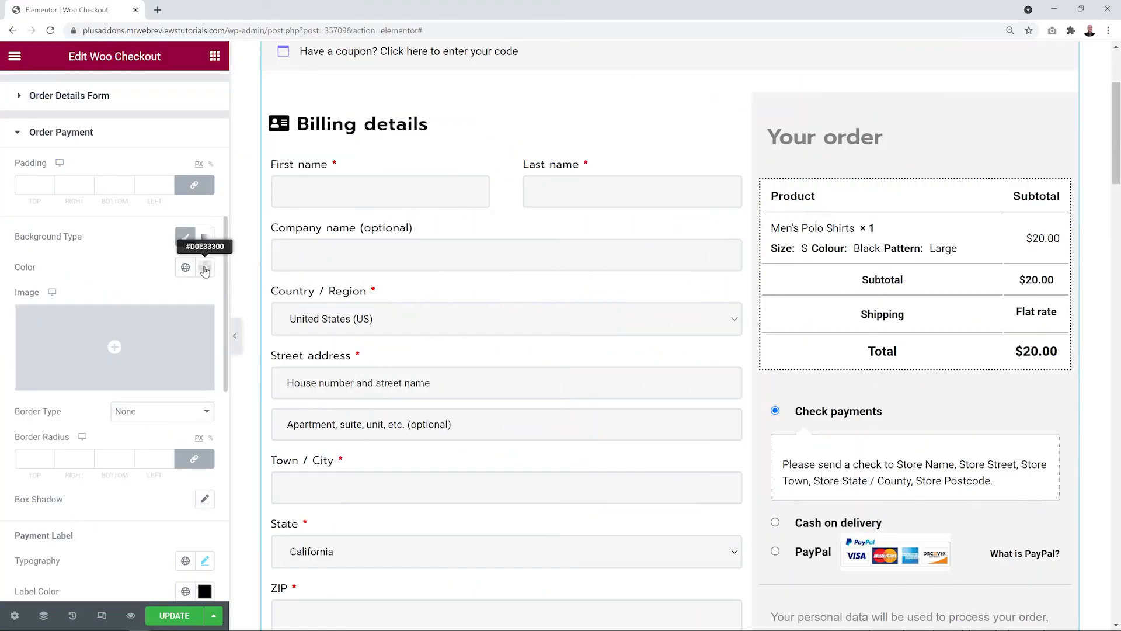
Step: Set the Order Payment background color to a semi-transparent yellow-green #D0E333D4
left_click(205, 268)
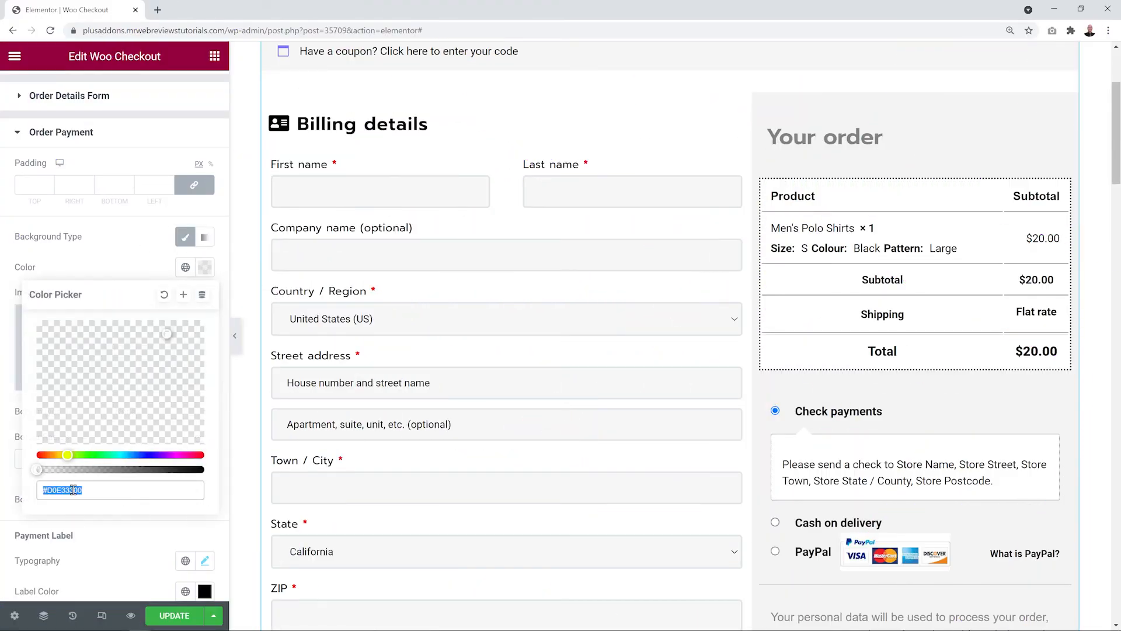
left_click_drag(40, 472, 175, 469)
scroll(636, 432, "down", 4)
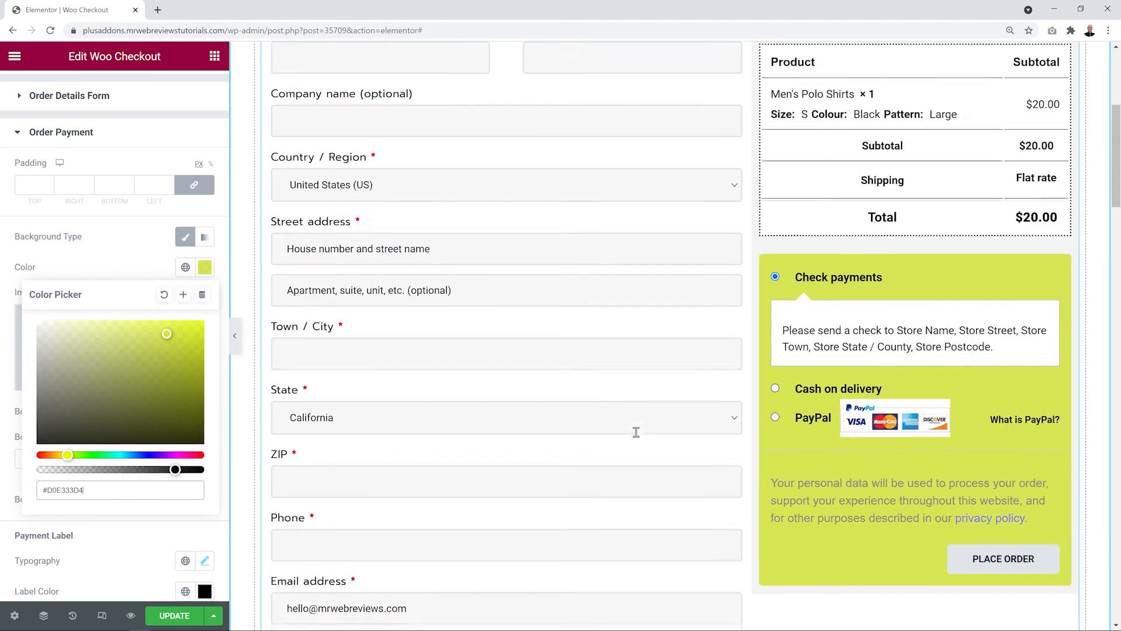
left_click(134, 264)
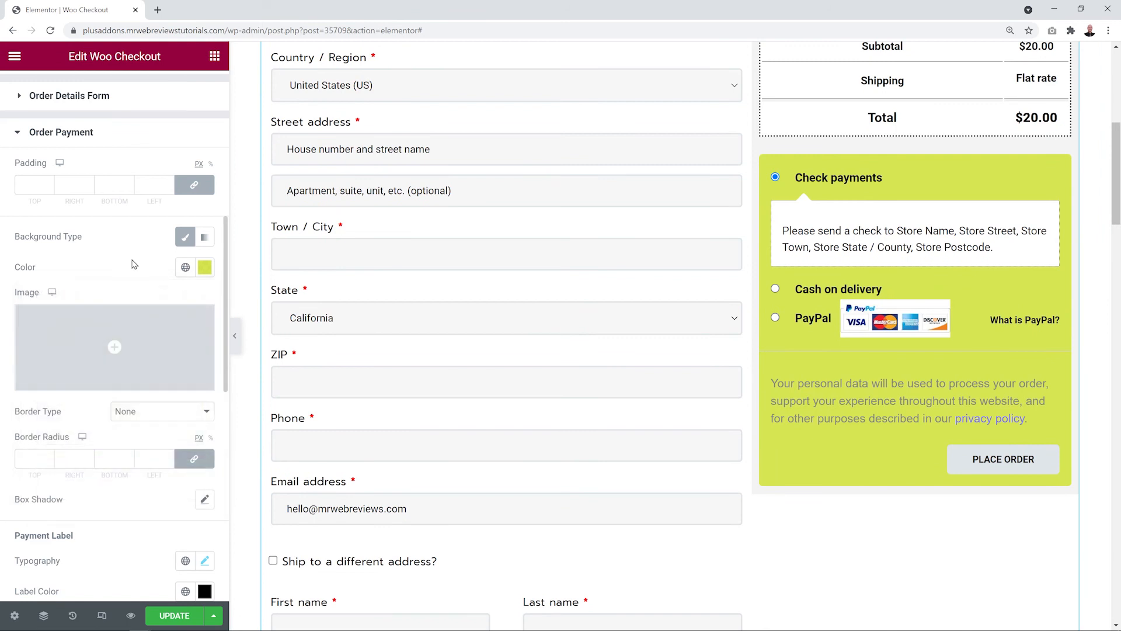
Step: Try dark red #A22C2C as the payment label color, and return the labels to black
left_click_drag(226, 233, 221, 387)
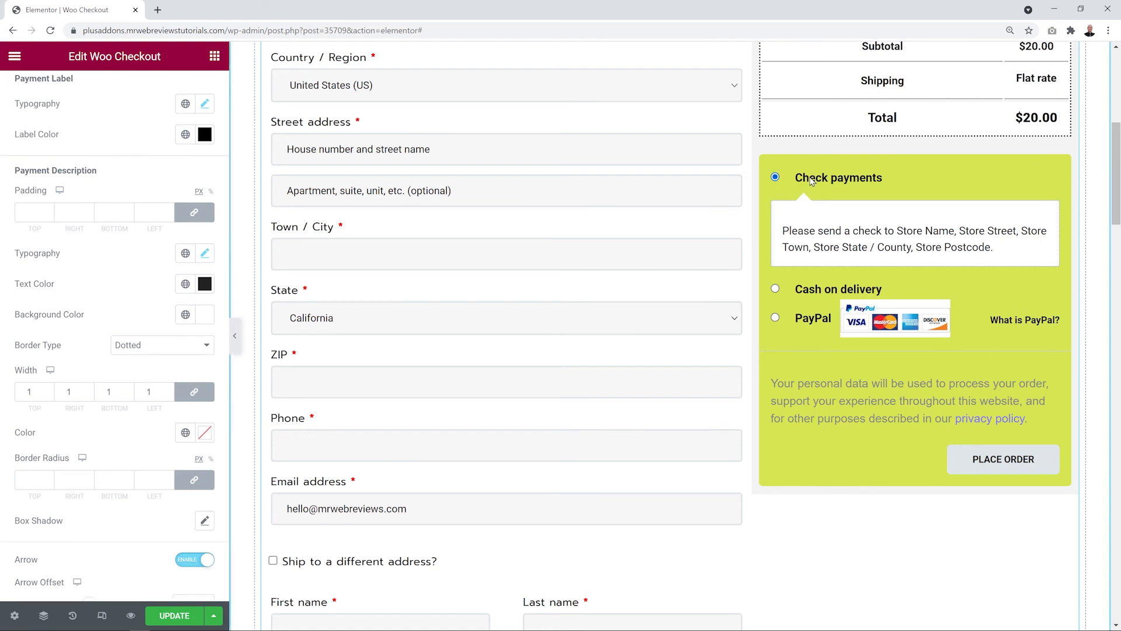
left_click(204, 134)
type("#A22C2C")
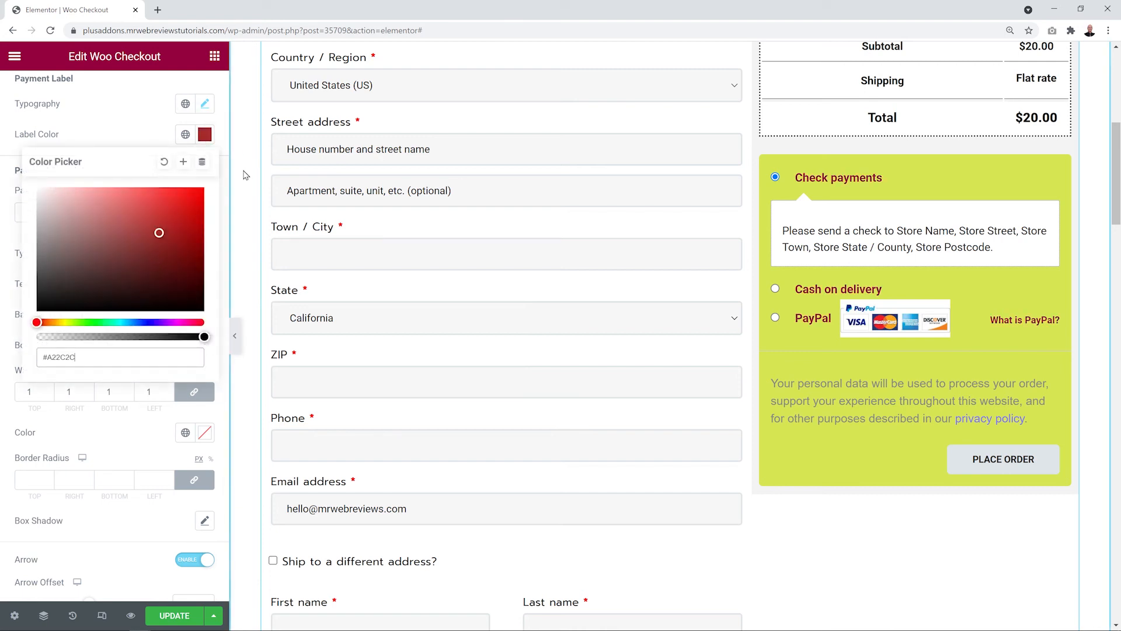
mouse_move(182, 197)
left_mouse_down()
mouse_move(208, 191)
mouse_move(3, 351)
left_mouse_up()
left_click(87, 123)
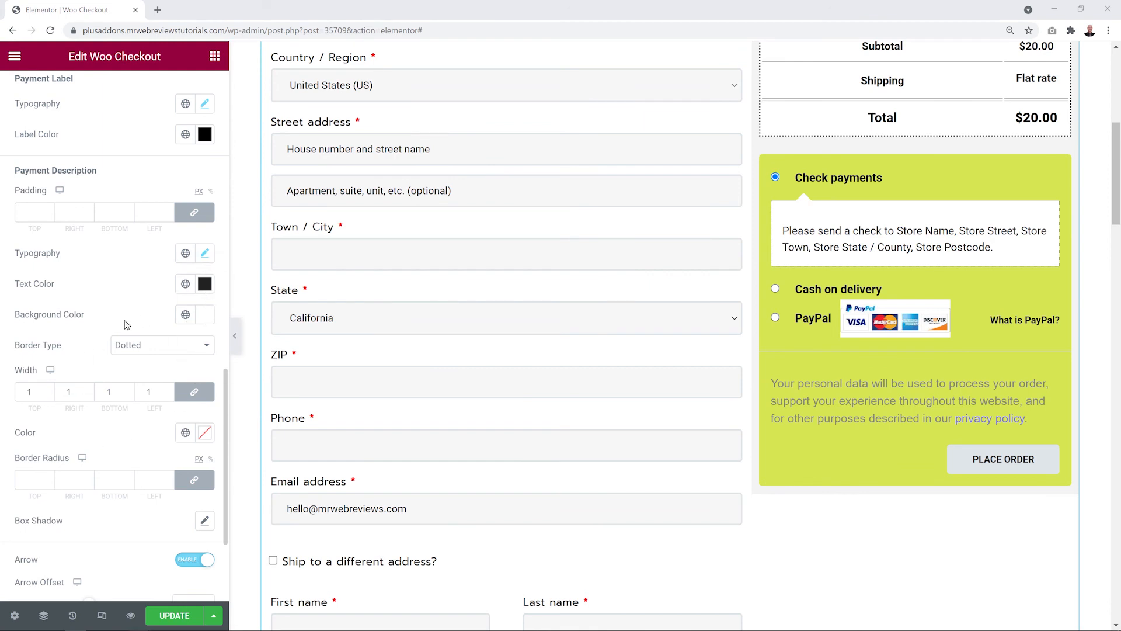
Step: Review the payment description's border types, keeping Dotted, and switch its arrow off and back on
left_click(198, 348)
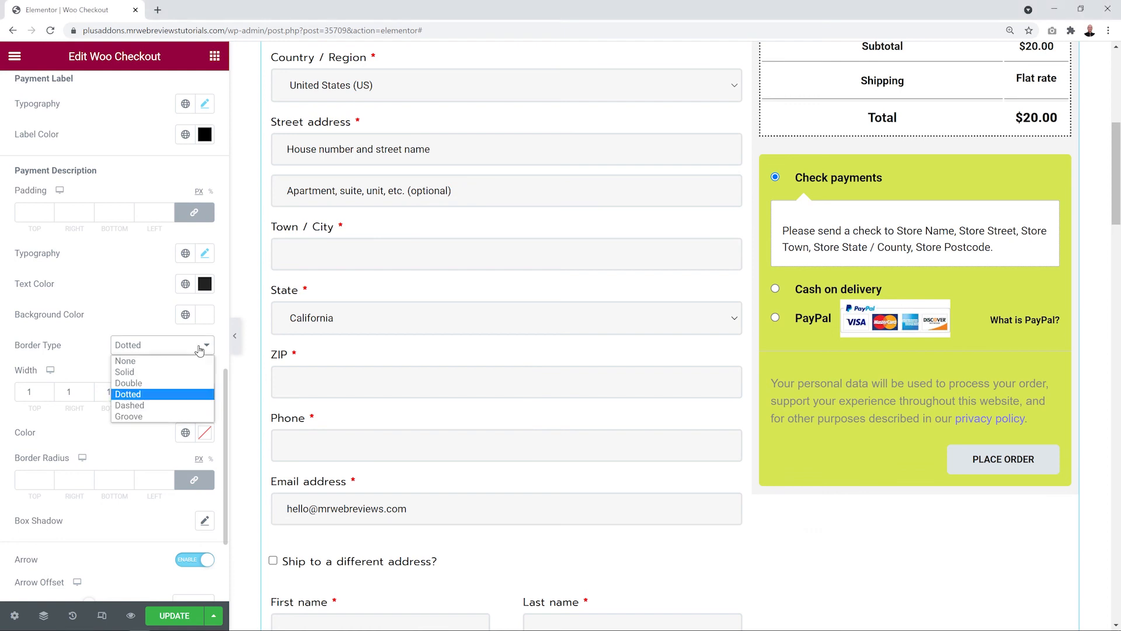
left_click(190, 351)
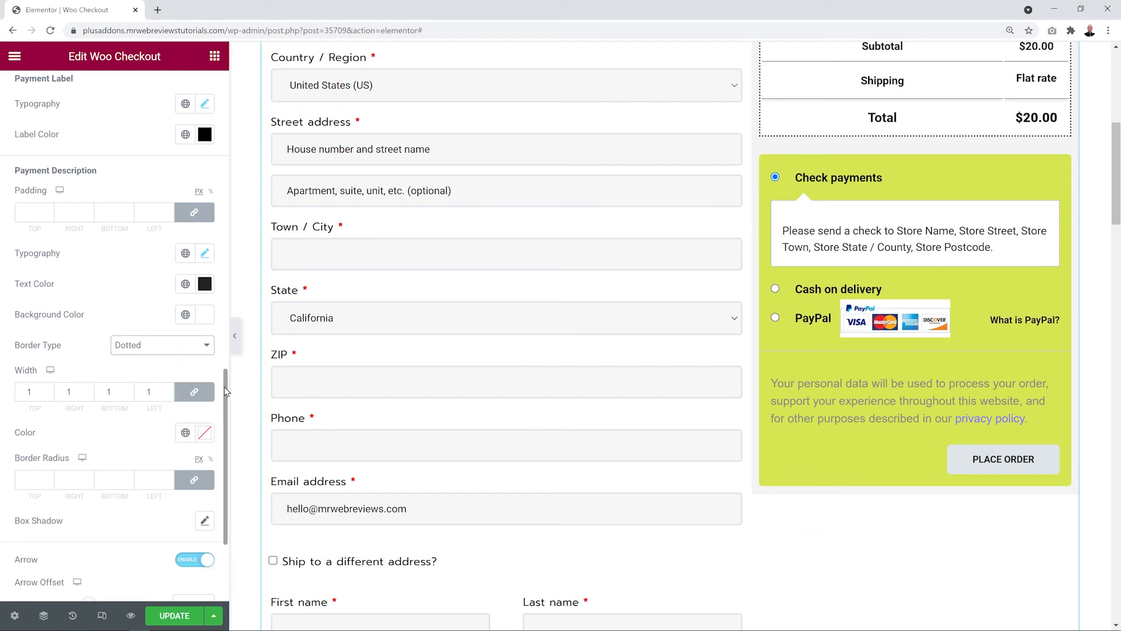
scroll(148, 292, "down", 3)
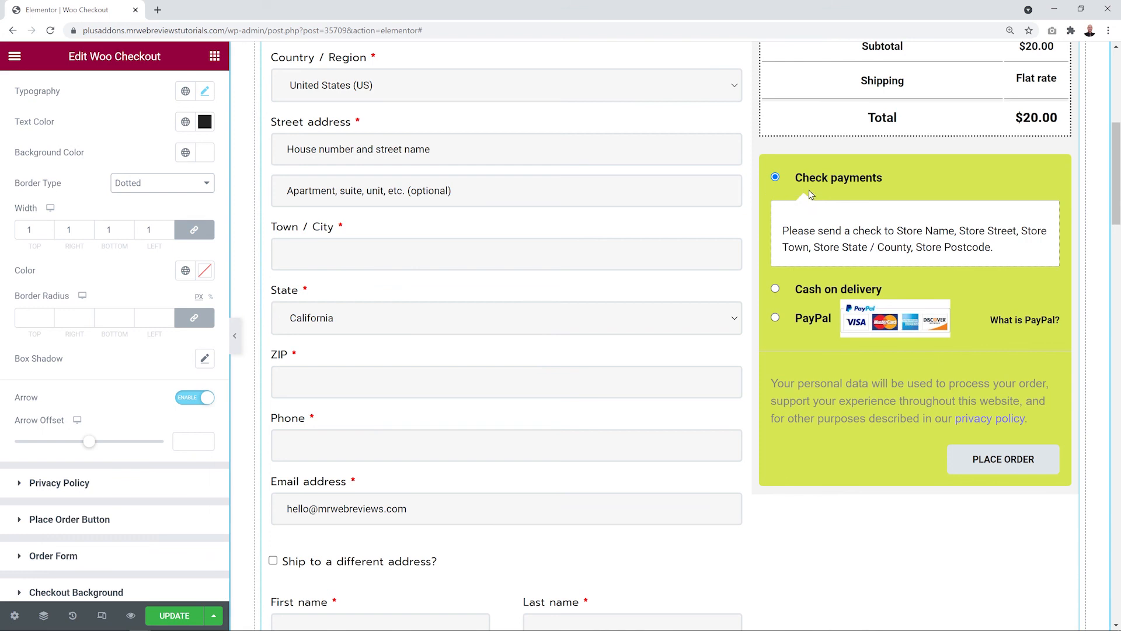
left_click(193, 403)
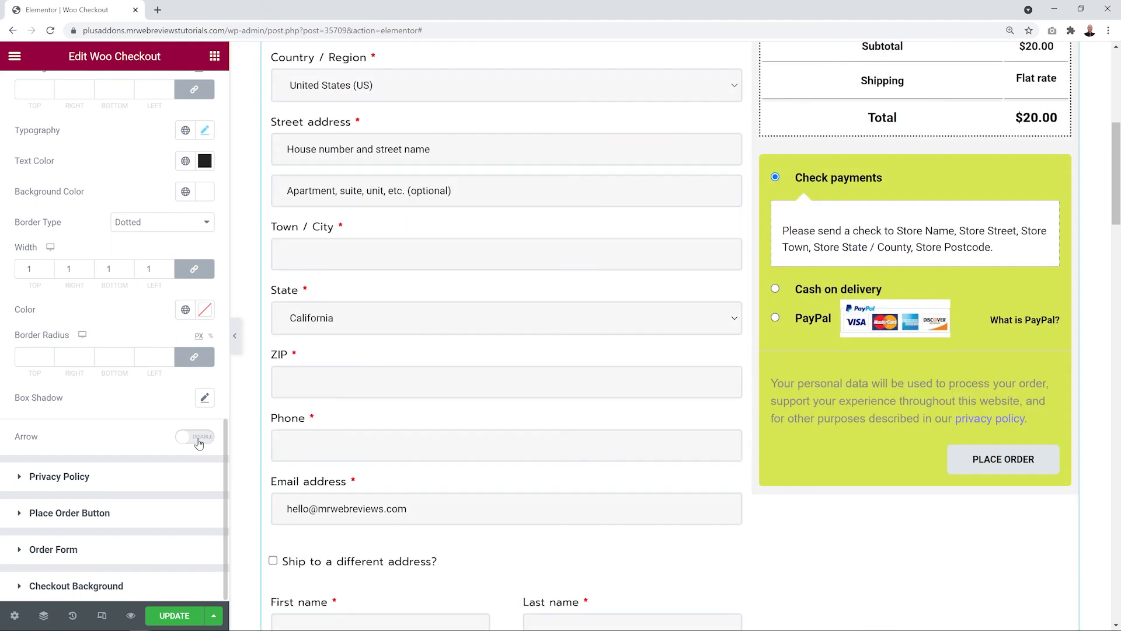
left_click(199, 442)
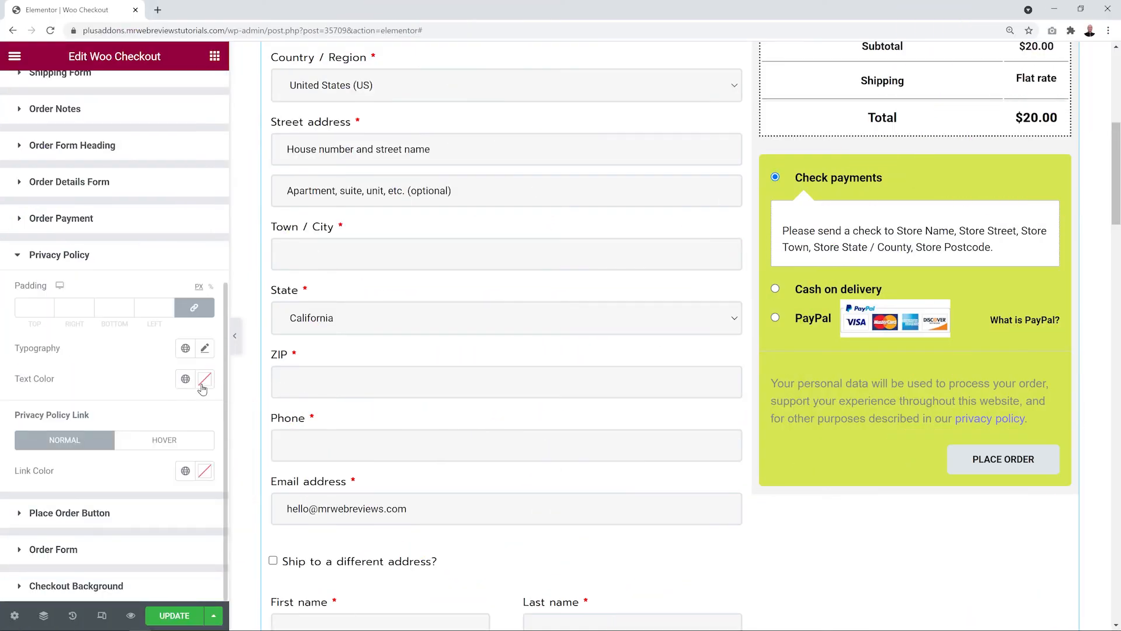
Step: Set the privacy policy text color to black #000000 and reduce its font size to slightly above 11 px
left_click(203, 385)
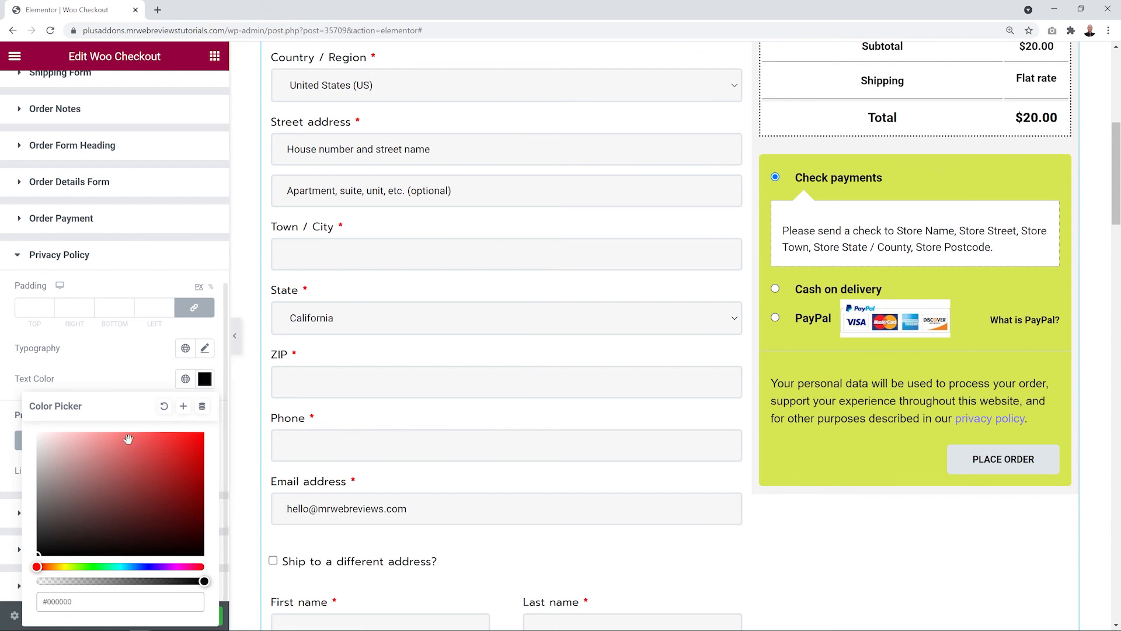
left_click(136, 378)
left_click(205, 349)
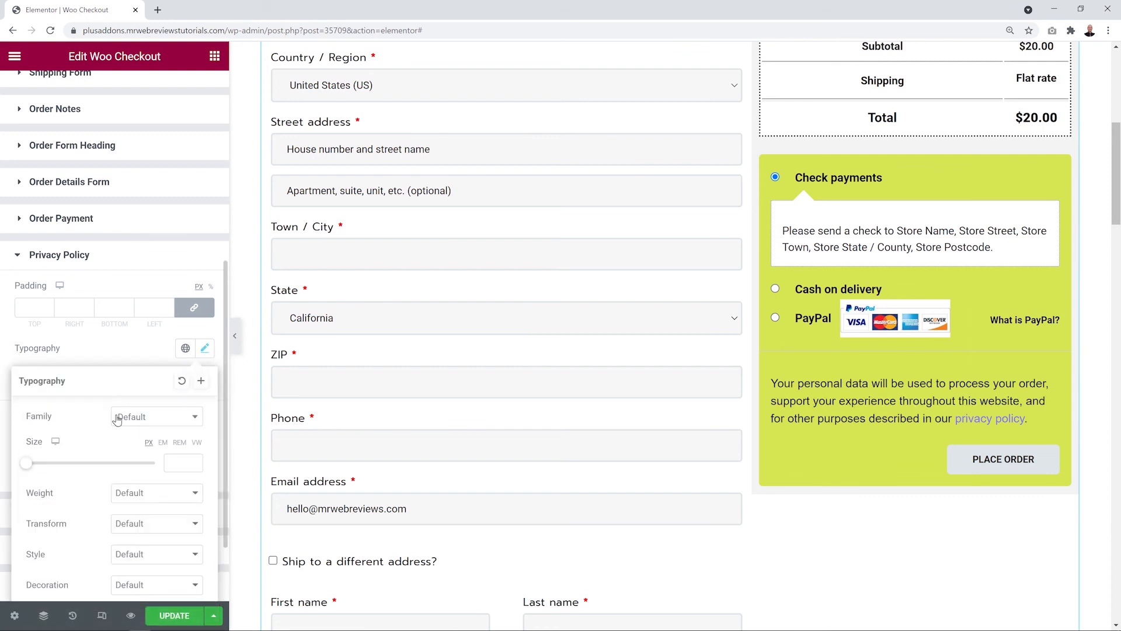
left_click_drag(30, 470, 36, 473)
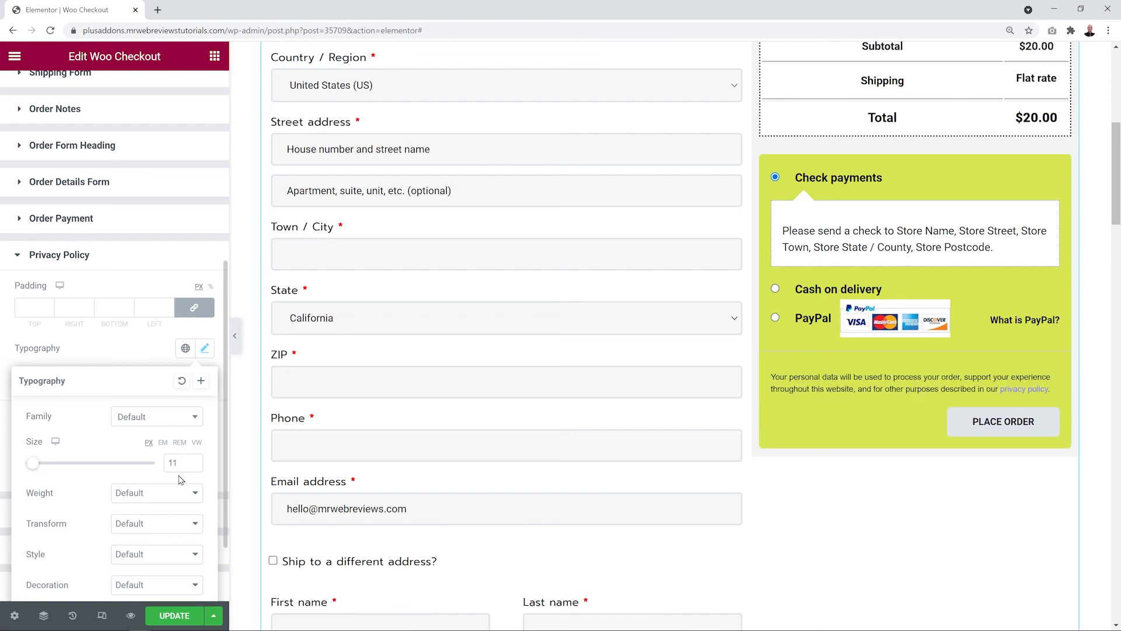
left_click(193, 463)
left_click(150, 354)
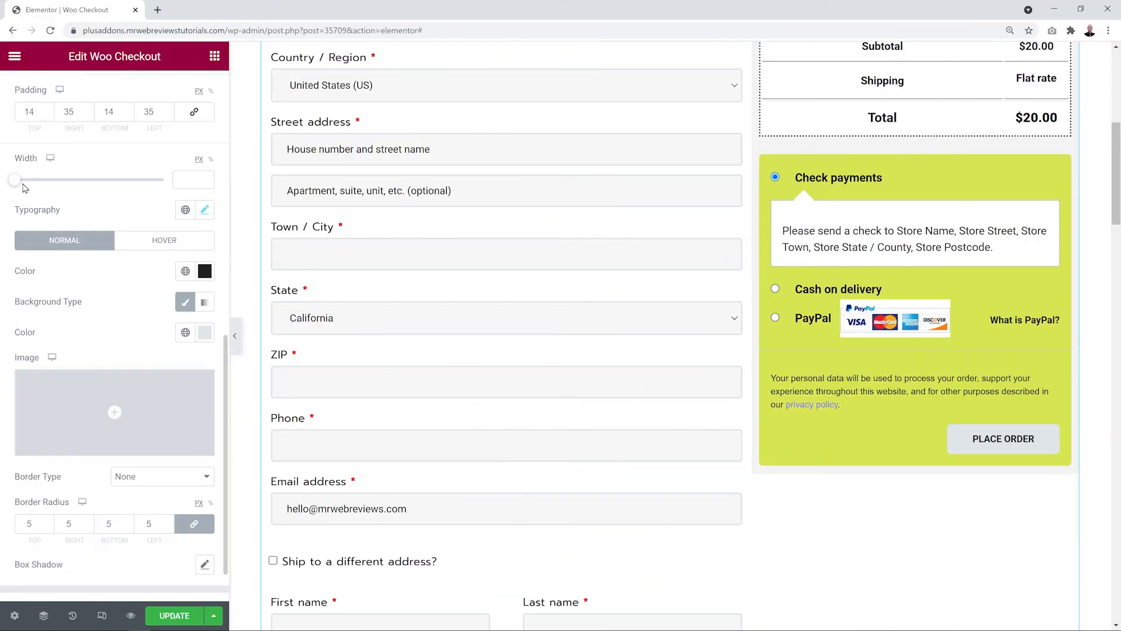
Step: Set the Place Order button's width to 100%, after trying 260 px, and check its hover style settings
left_click_drag(18, 182, 144, 217)
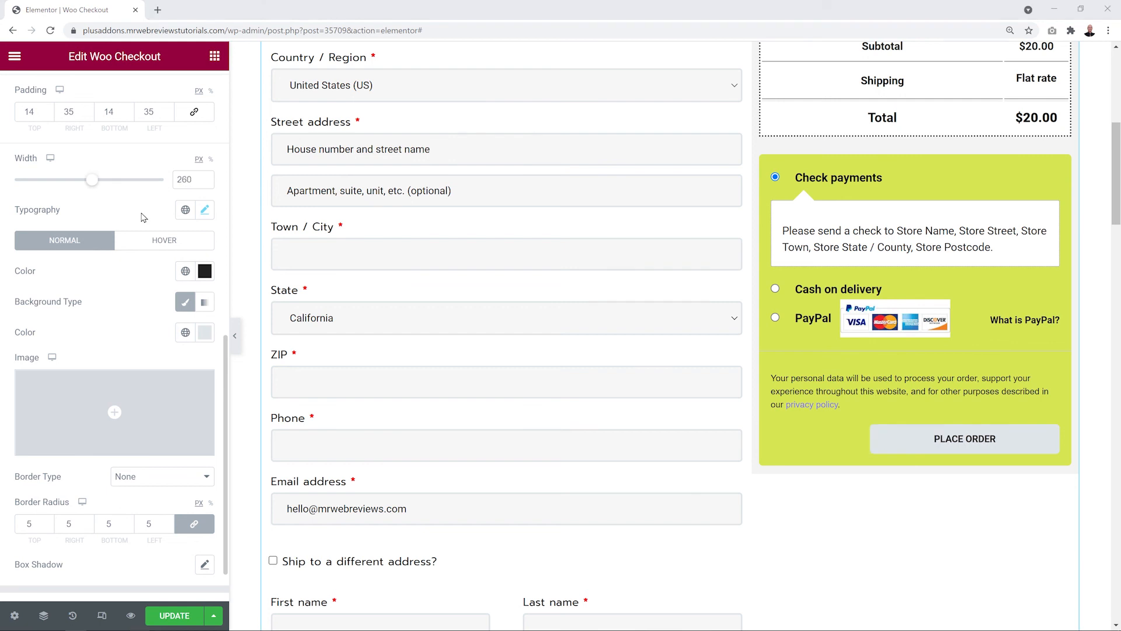
left_click(211, 160)
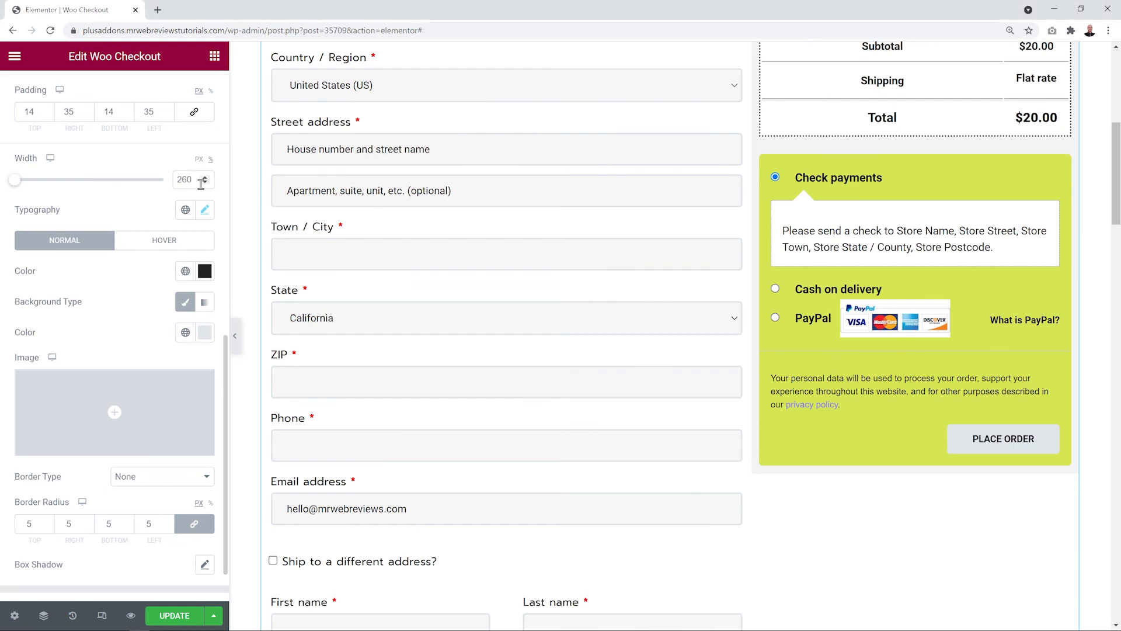
type("100")
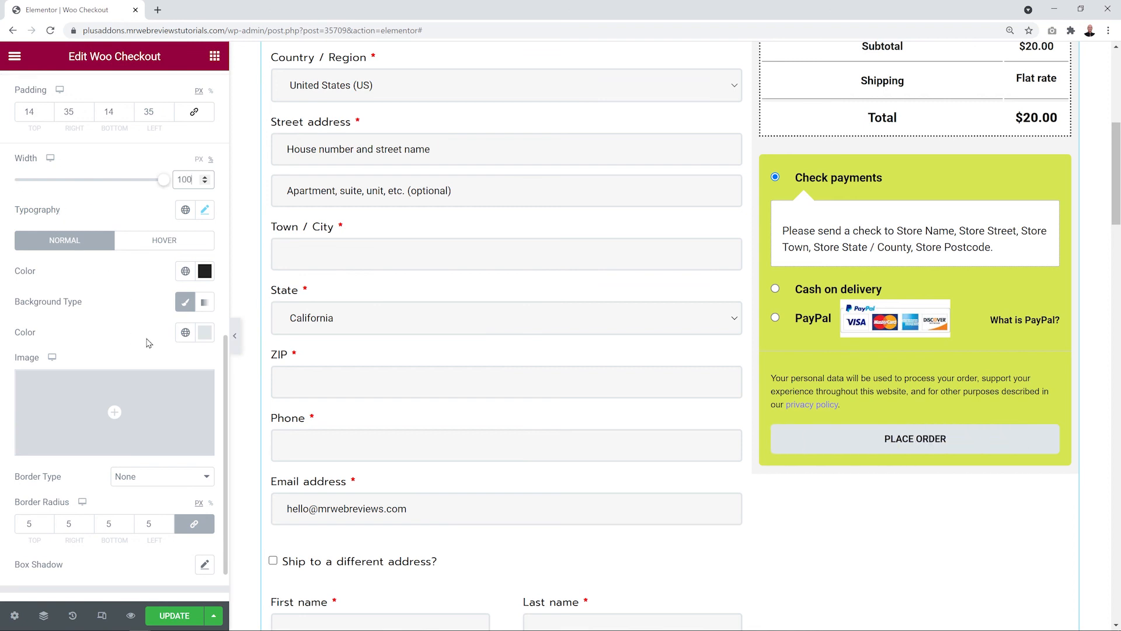
left_click(165, 249)
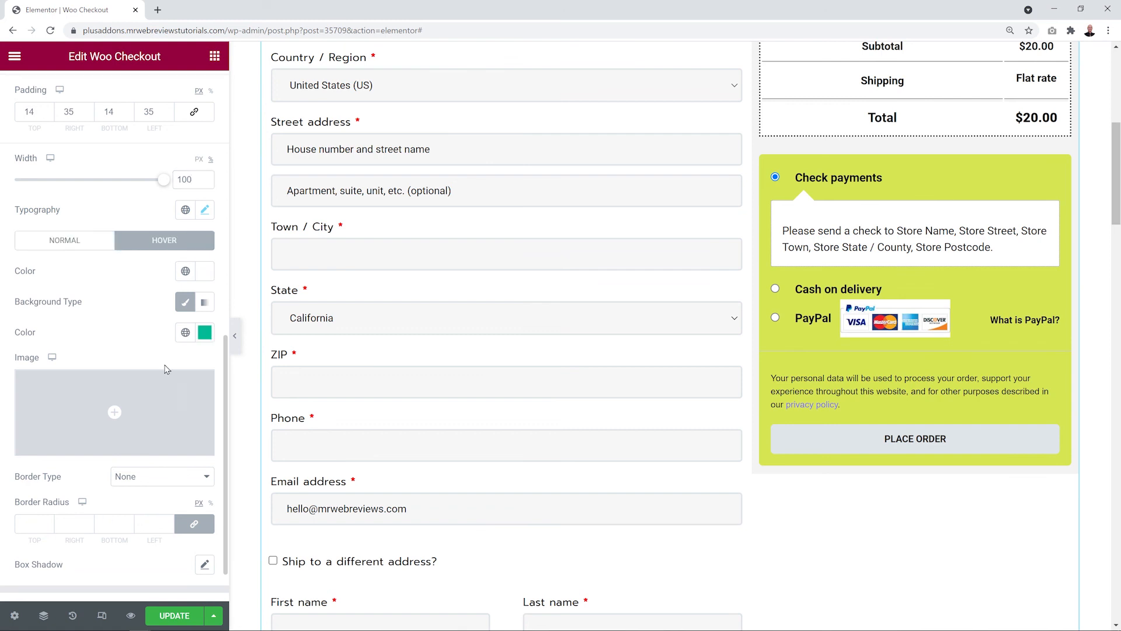
left_click(69, 248)
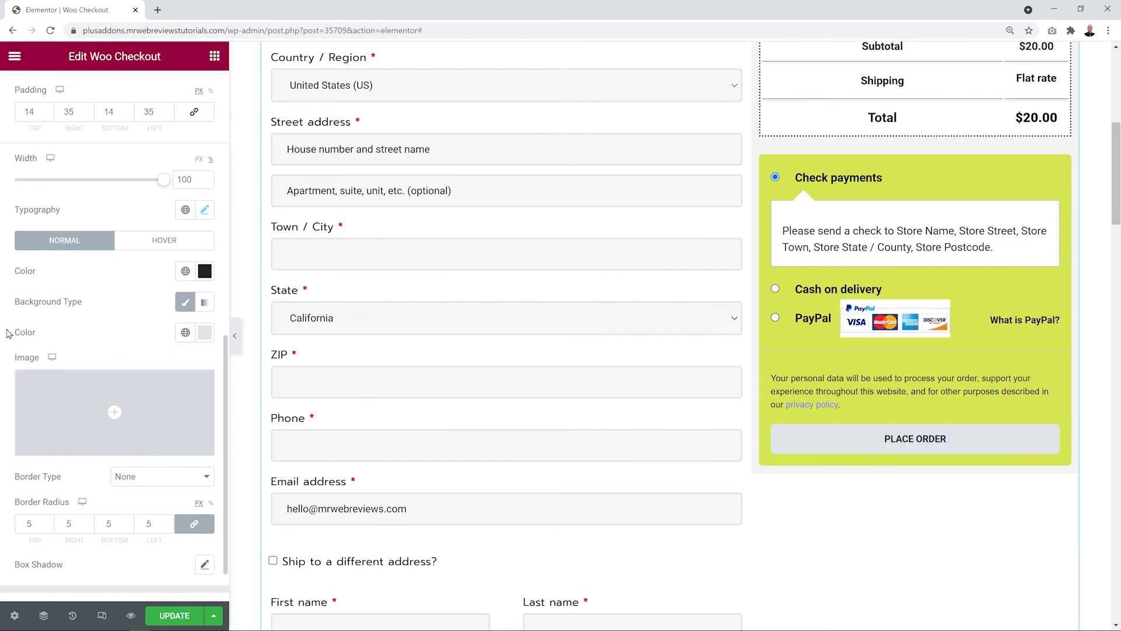
Step: Change the Order Form's background color, trying red #FF0000 and settling on light grey #F0F0F0
scroll(8, 344, "down", 1)
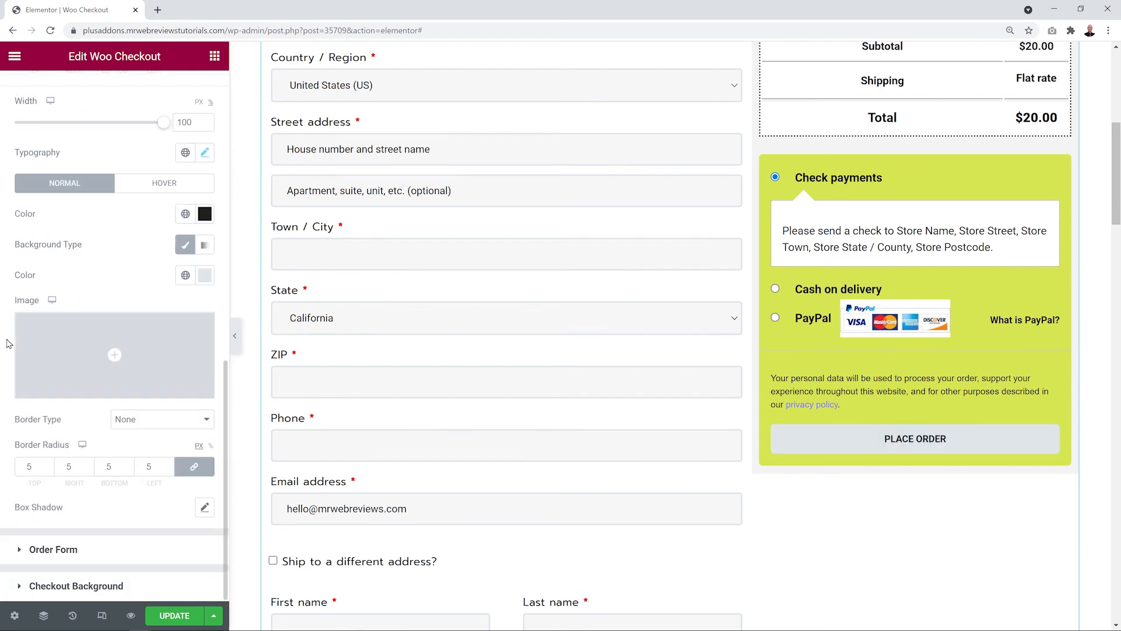
left_click(64, 552)
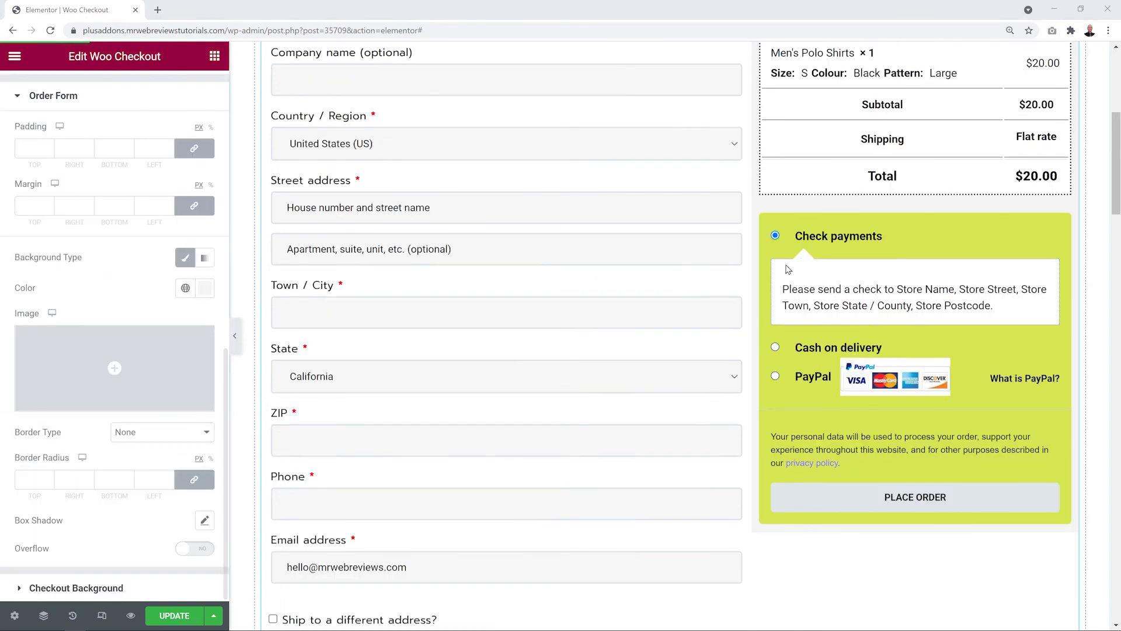
scroll(832, 309, "up", 1)
scroll(831, 310, "up", 2)
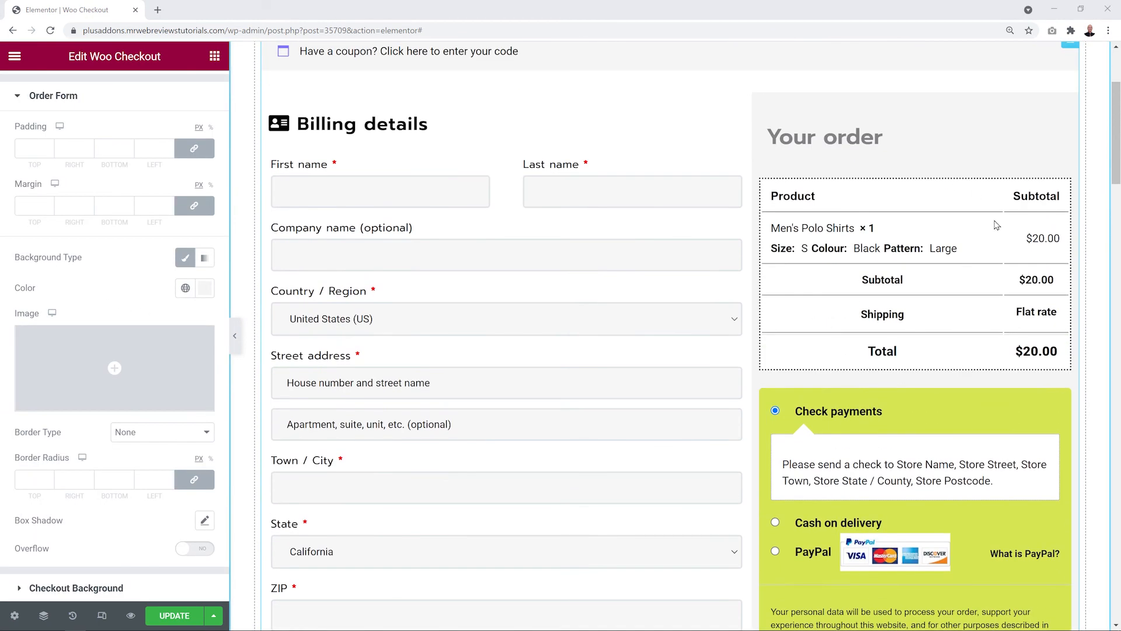
left_click(205, 288)
left_click(202, 345)
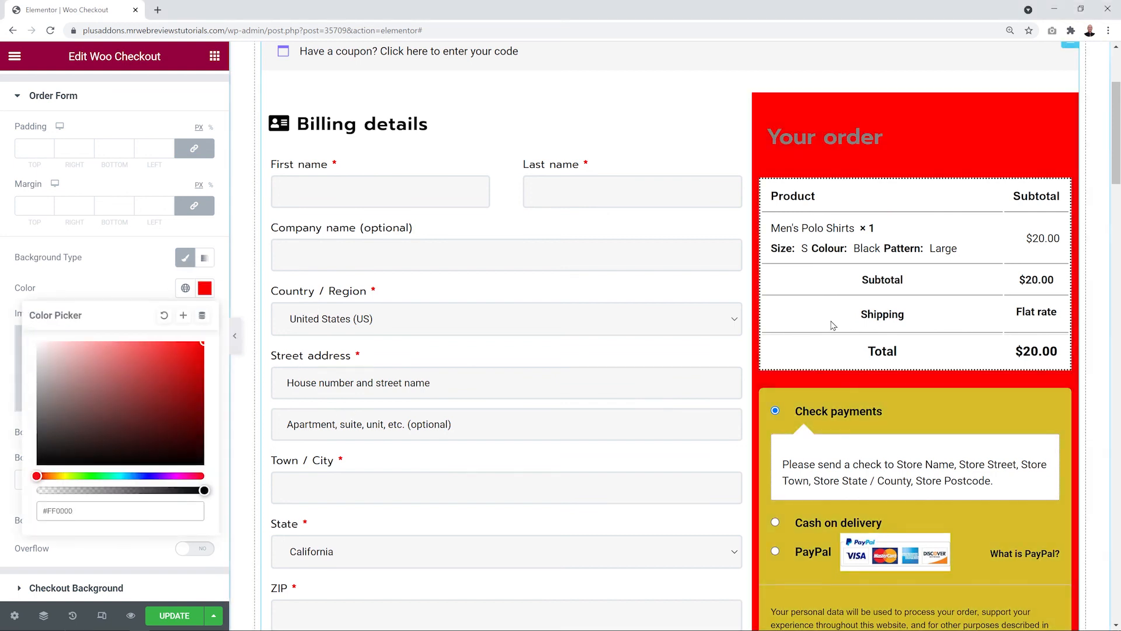
scroll(844, 319, "down", 4)
scroll(844, 319, "up", 4)
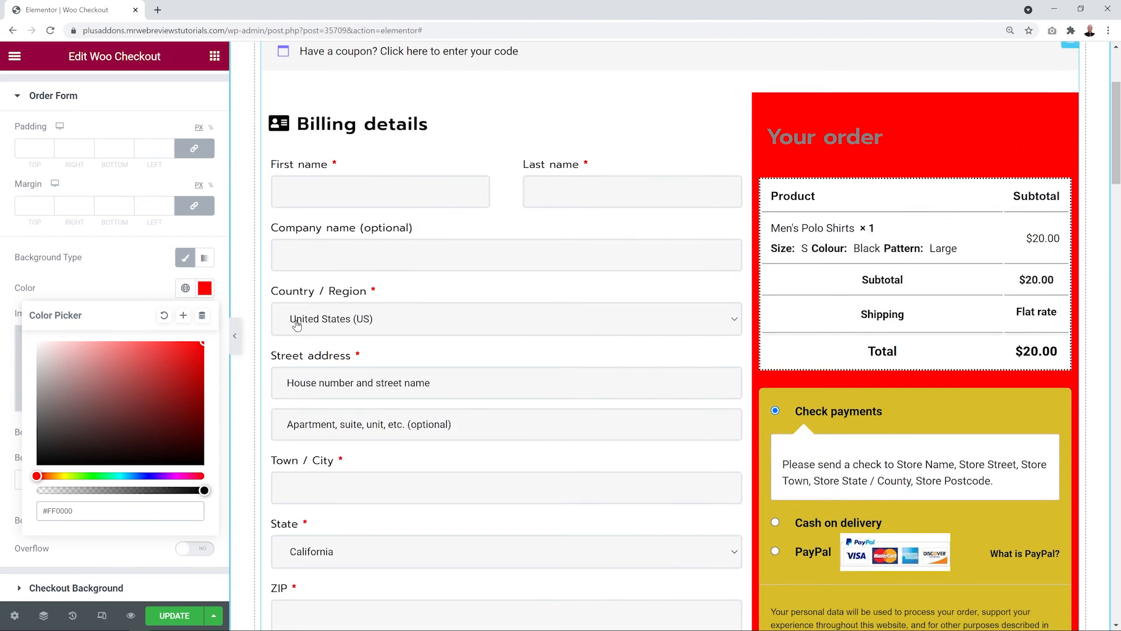
left_click(26, 350)
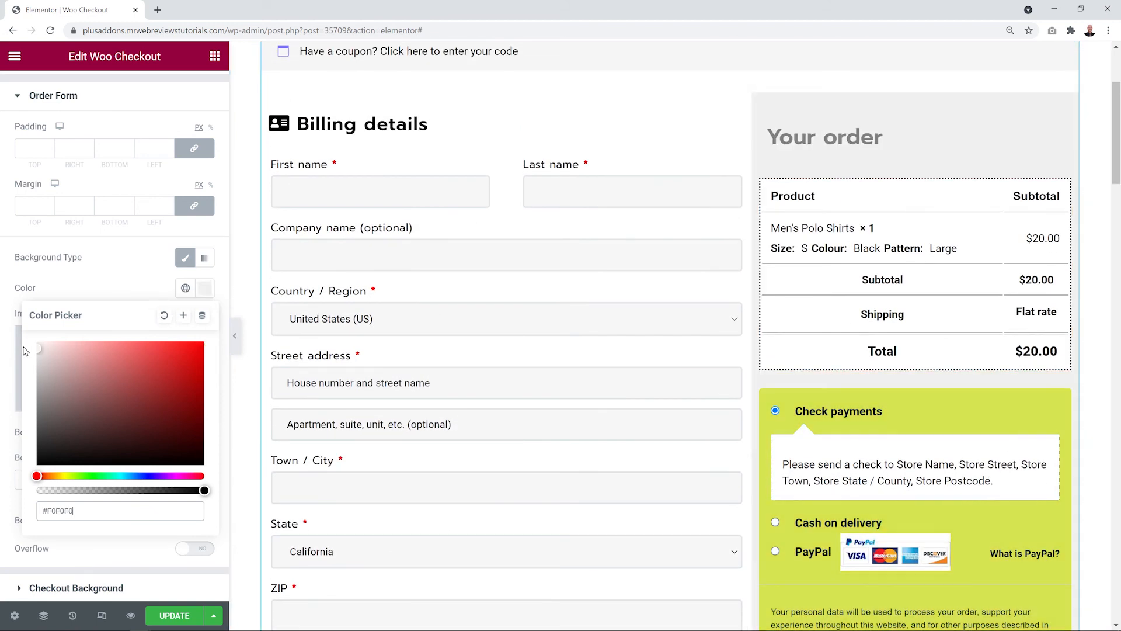
left_click(124, 284)
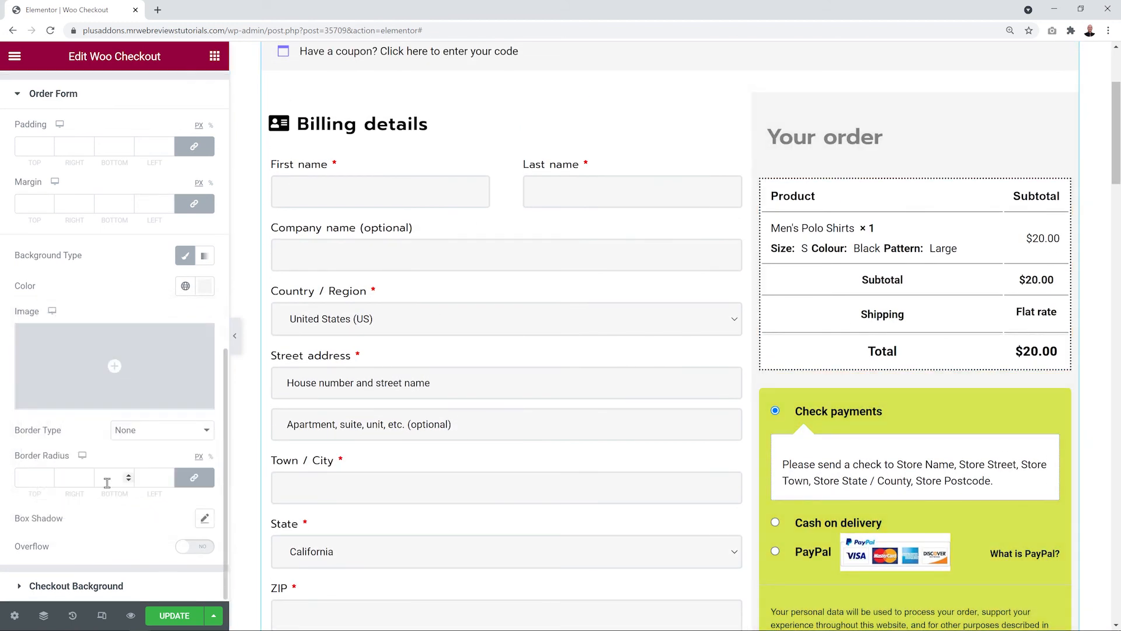
Step: Give the Checkout Background a classic background in red #FF0000 and inspect how far it extends on the page
left_click(82, 586)
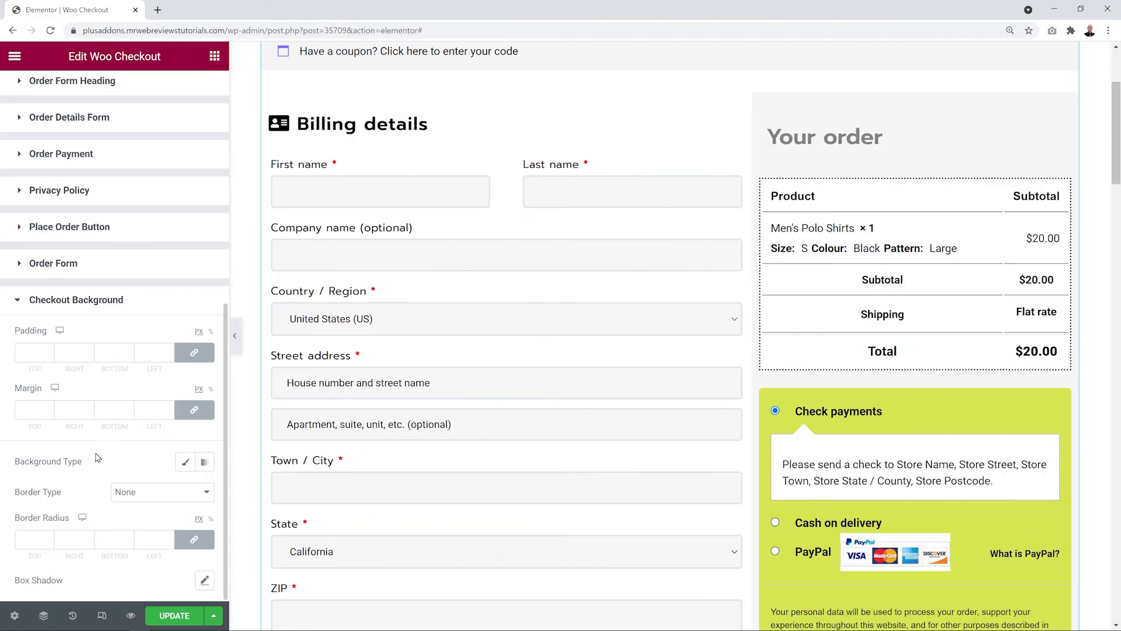
left_click(185, 317)
left_click(204, 349)
left_click_drag(93, 470, 225, 365)
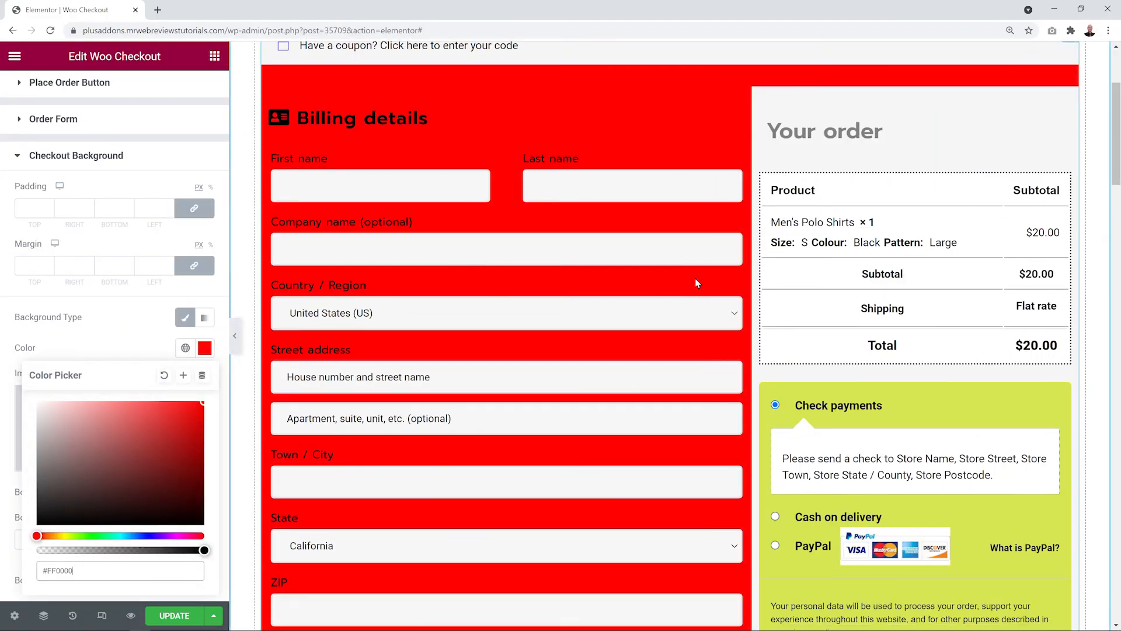
scroll(695, 278, "down", 10)
scroll(634, 374, "up", 10)
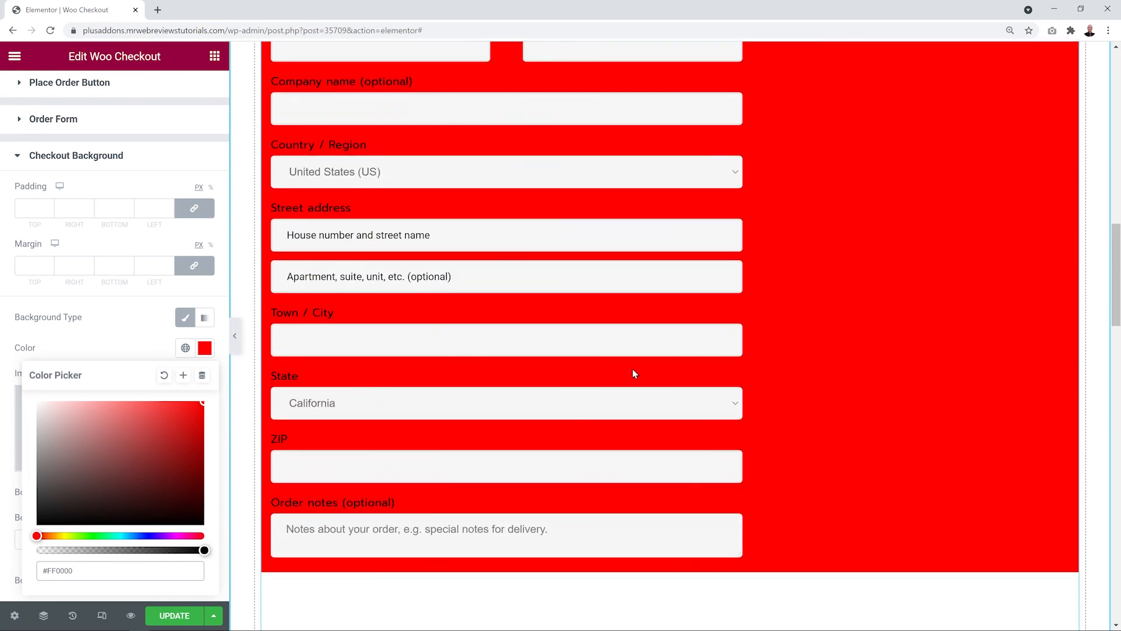